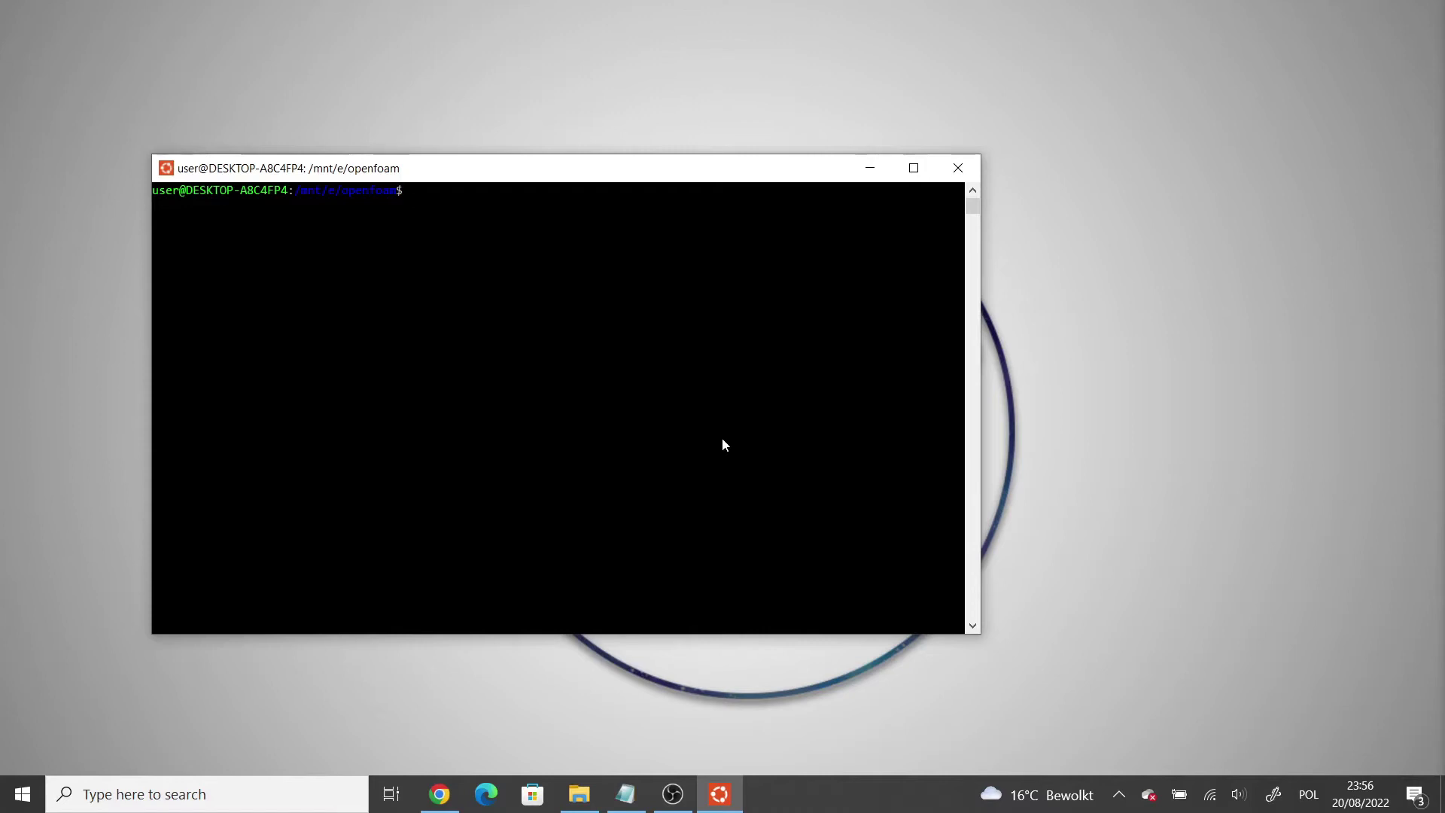
Step: Copy the propeller tutorial case with cp -r $FOAM_TUTORIALS/incompressible/pimpleFoam/RAS/propeller/ propeller/
text($)
text(FOAM)
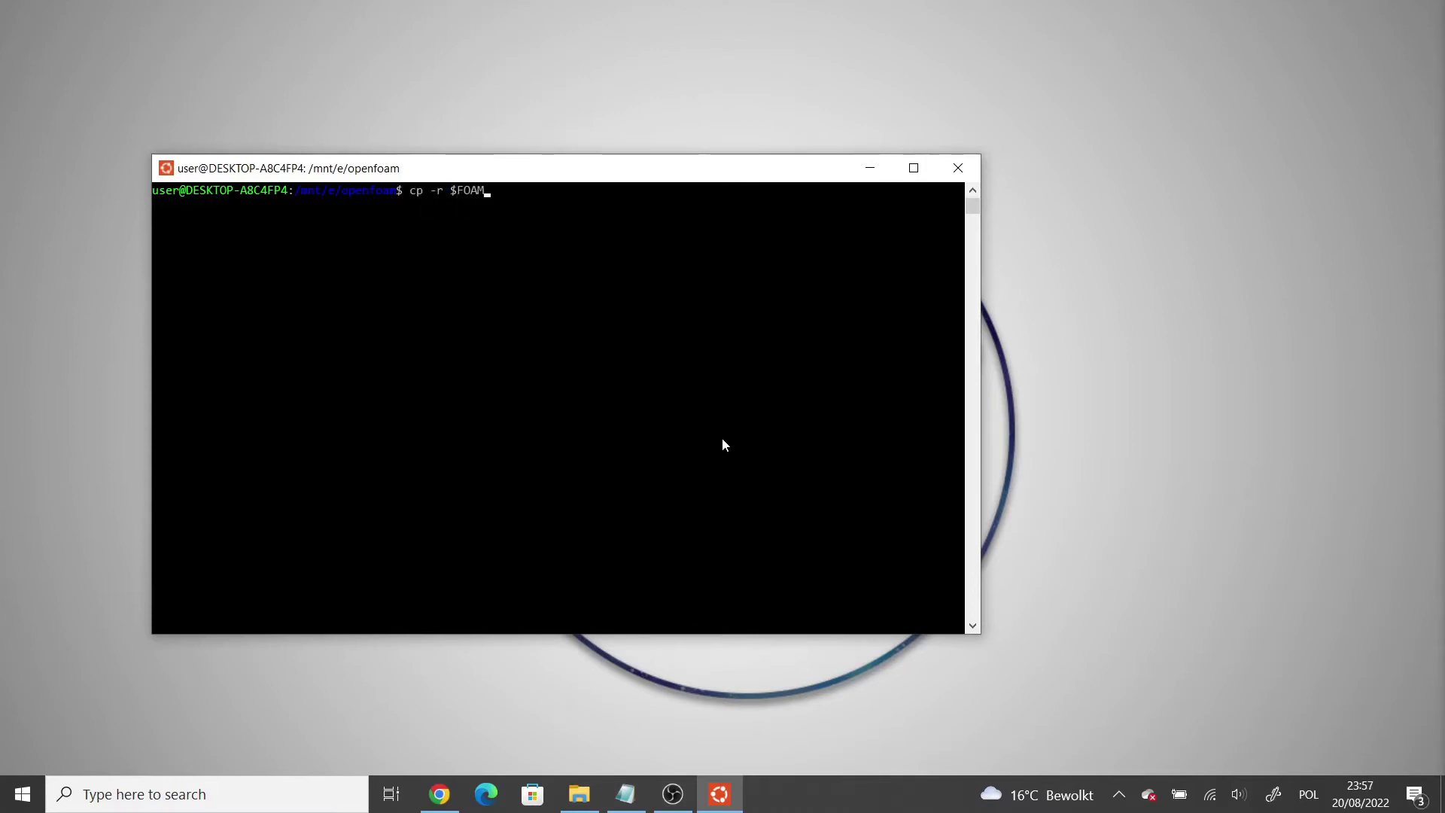
text(_TUTORIALS/)
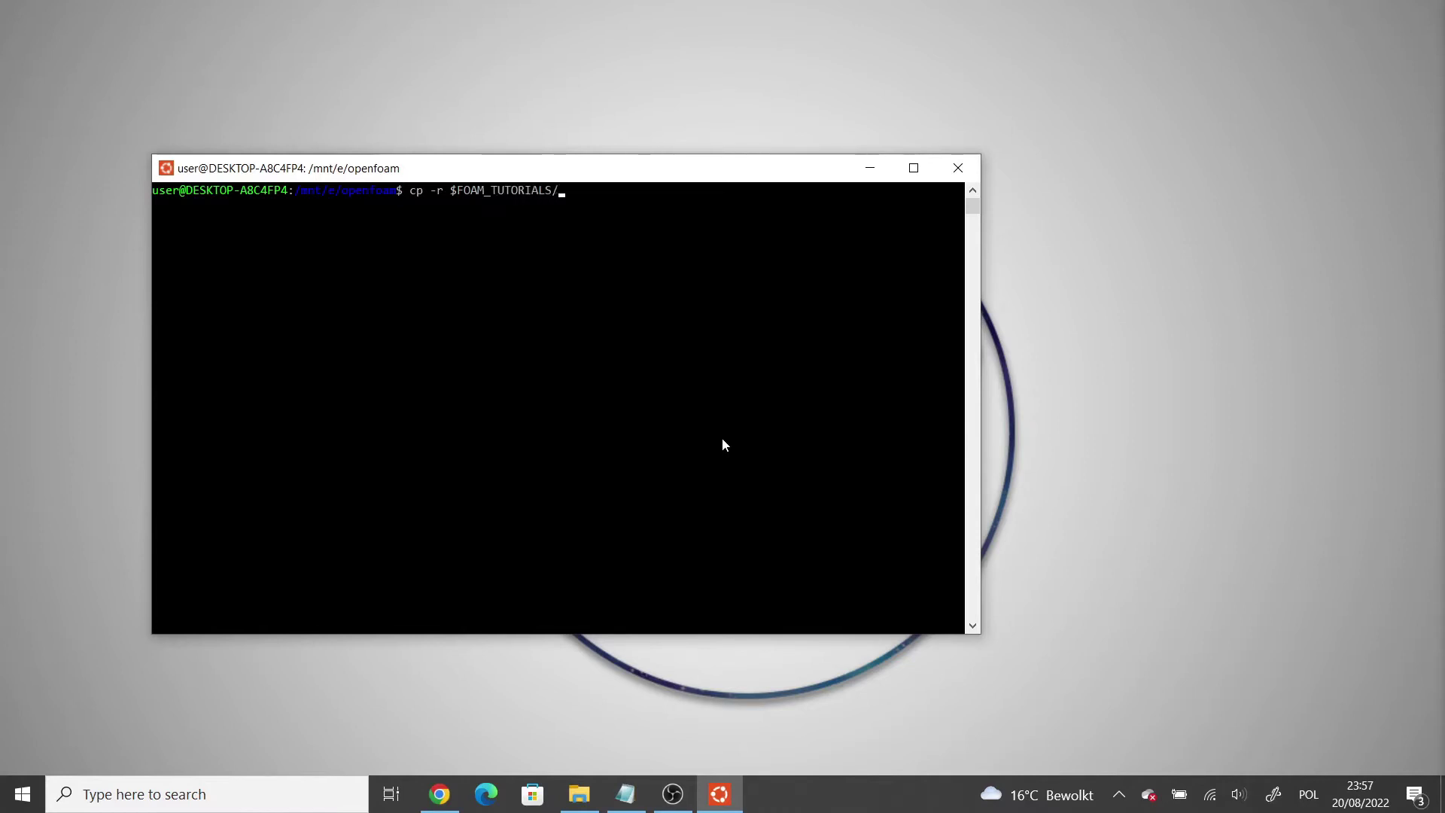
text(pimple/)
key(BackSpace)
text(Foam/)
key(Left)
key(Left)
key(Left)
key(Left)
key(Left)
key(Left)
key(Left)
key(Left)
key(Left)
key(Left)
key(Left)
text(inc/ompressible)
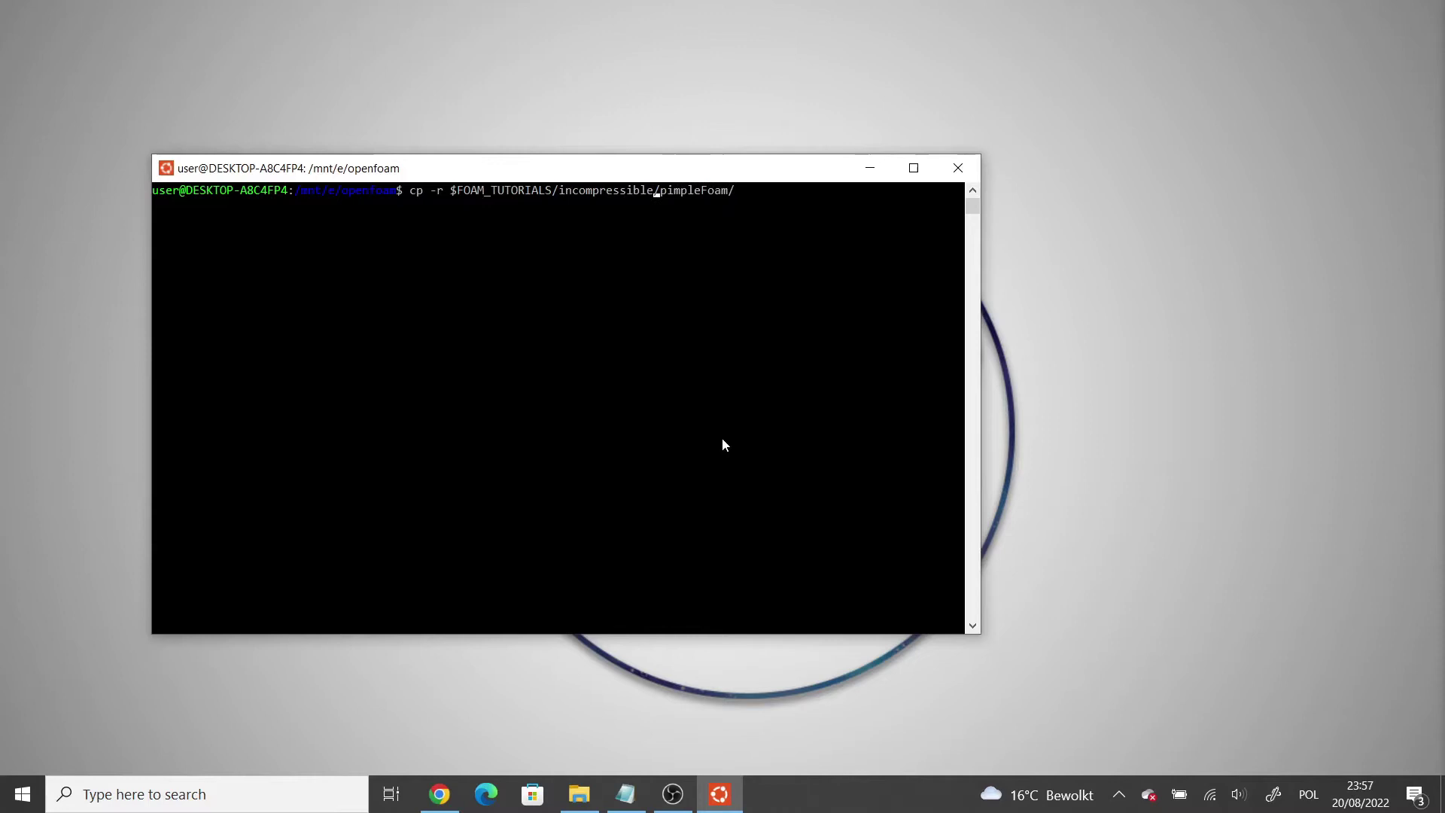
key(Right)
key(Right)
key(Right)
key(Right)
key(Right)
key(Right)
key(Right)
key(Right)
key(Right)
key(Right)
key(Right)
key(Right)
text(RAS/propell)
key(Tab)
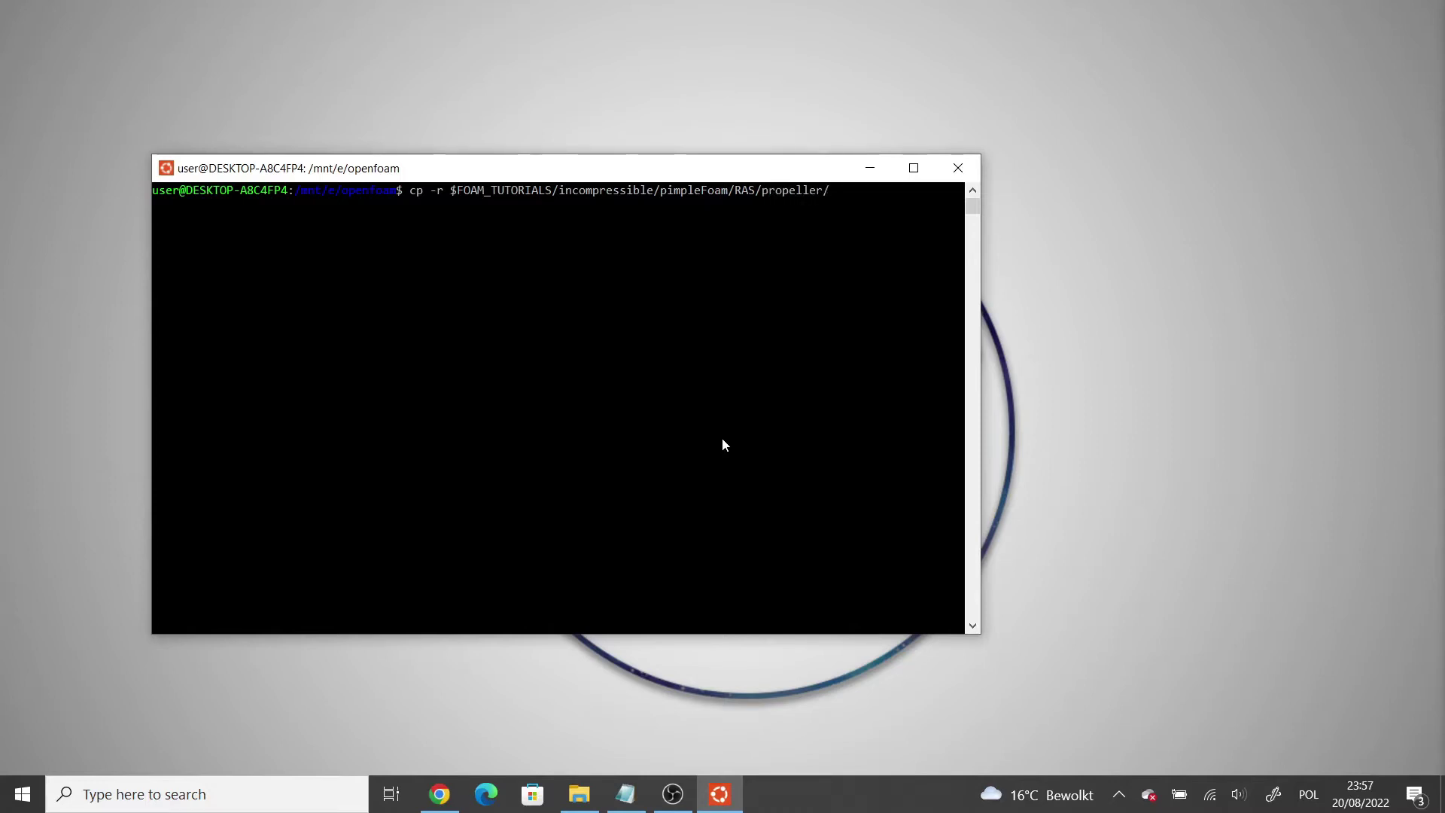
text(propeller/)
Step: Switch to File Explorer, go to the propeller case's system folder and open decomposeParDict in Notepad++
click(579, 794)
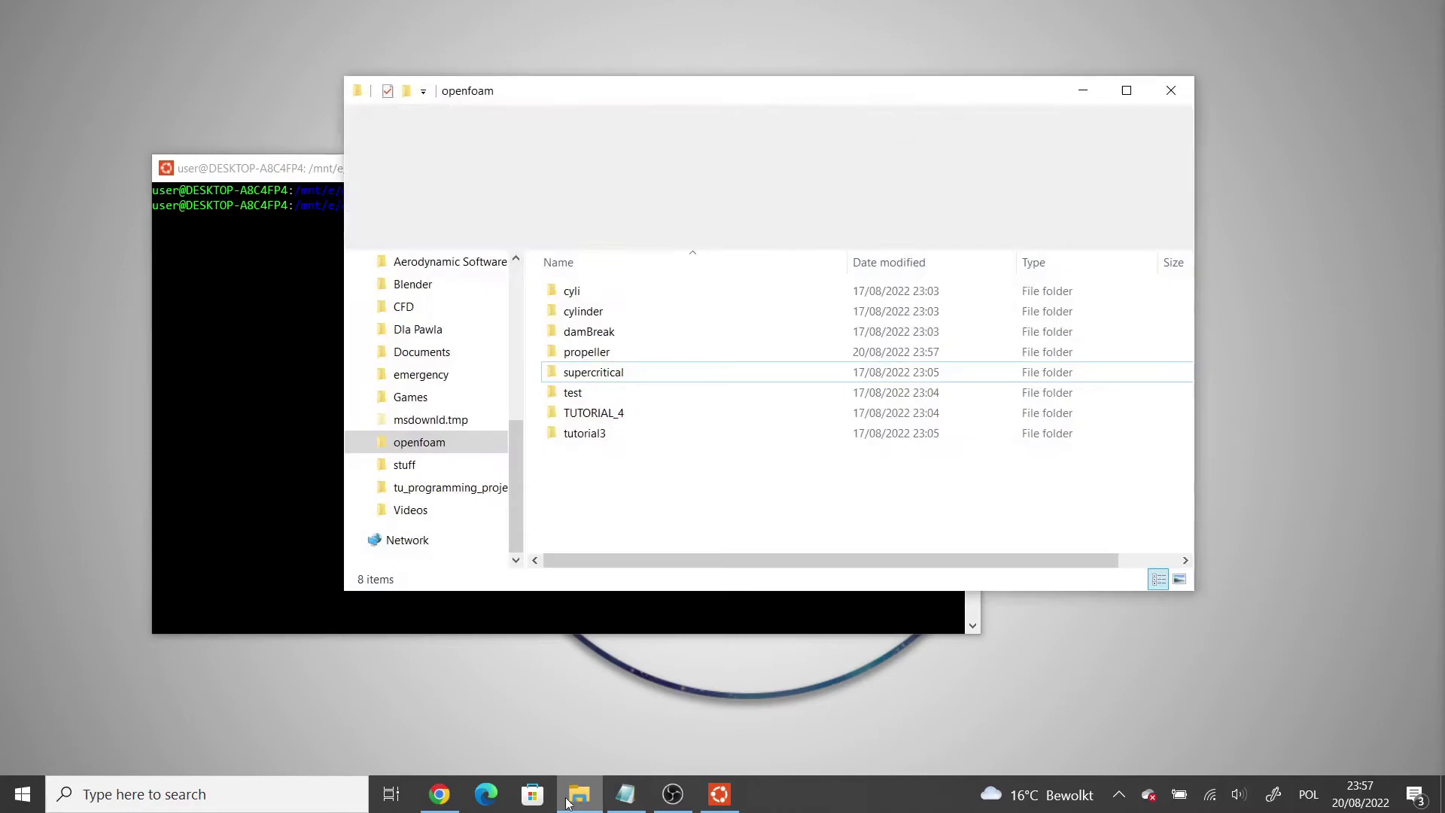
double_click(608, 354)
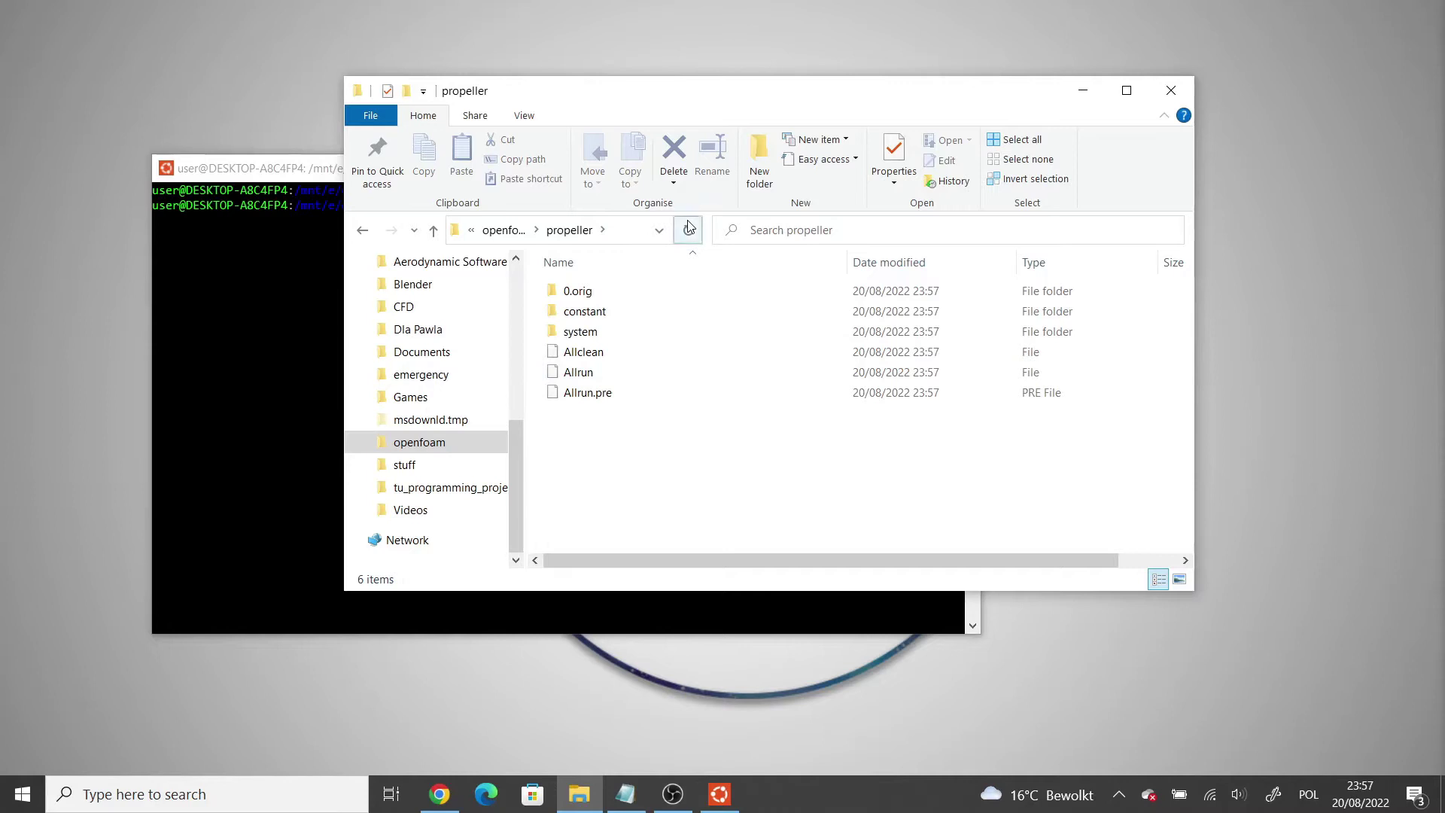
drag(737, 93, 818, 122)
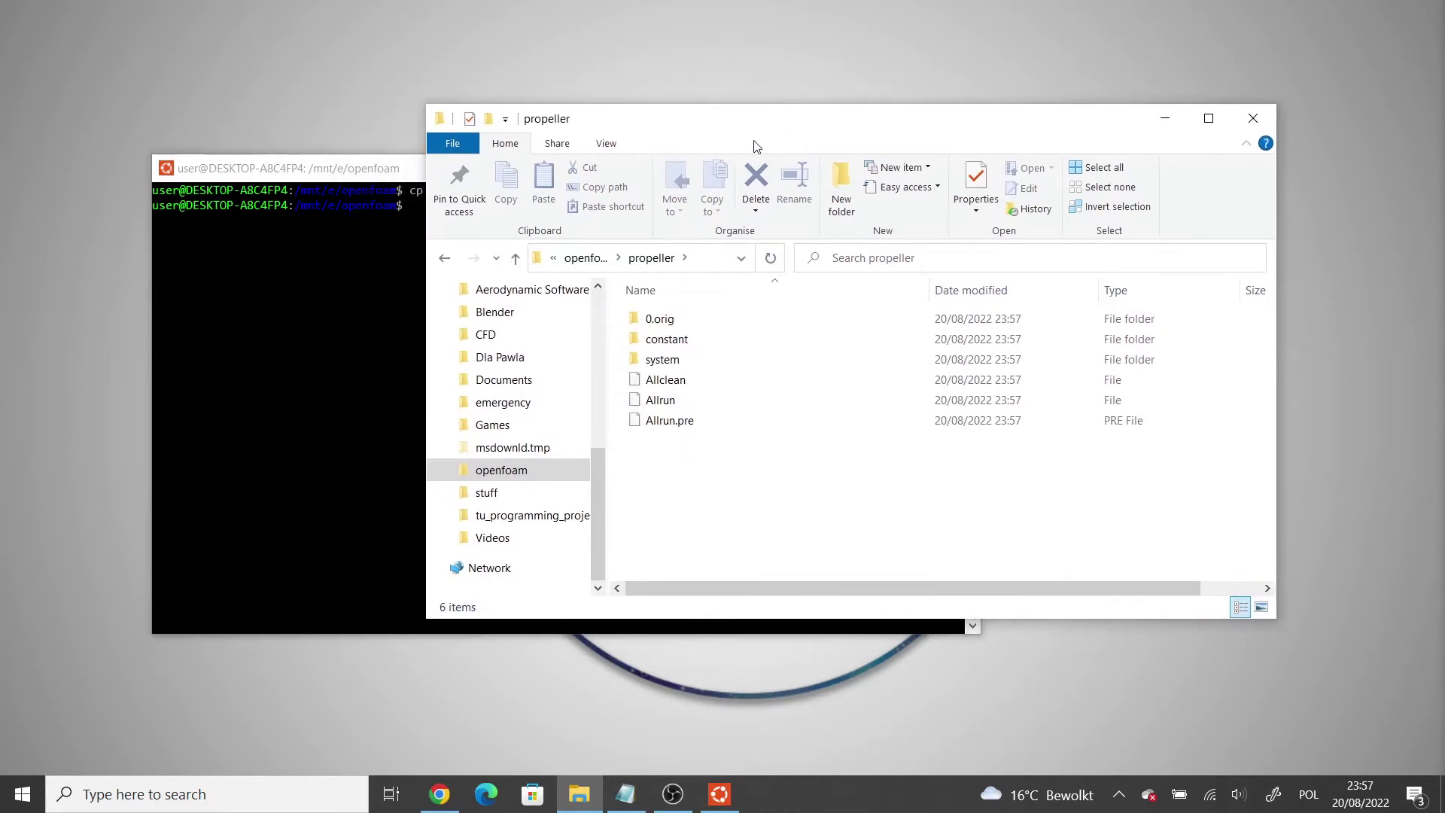
double_click(757, 359)
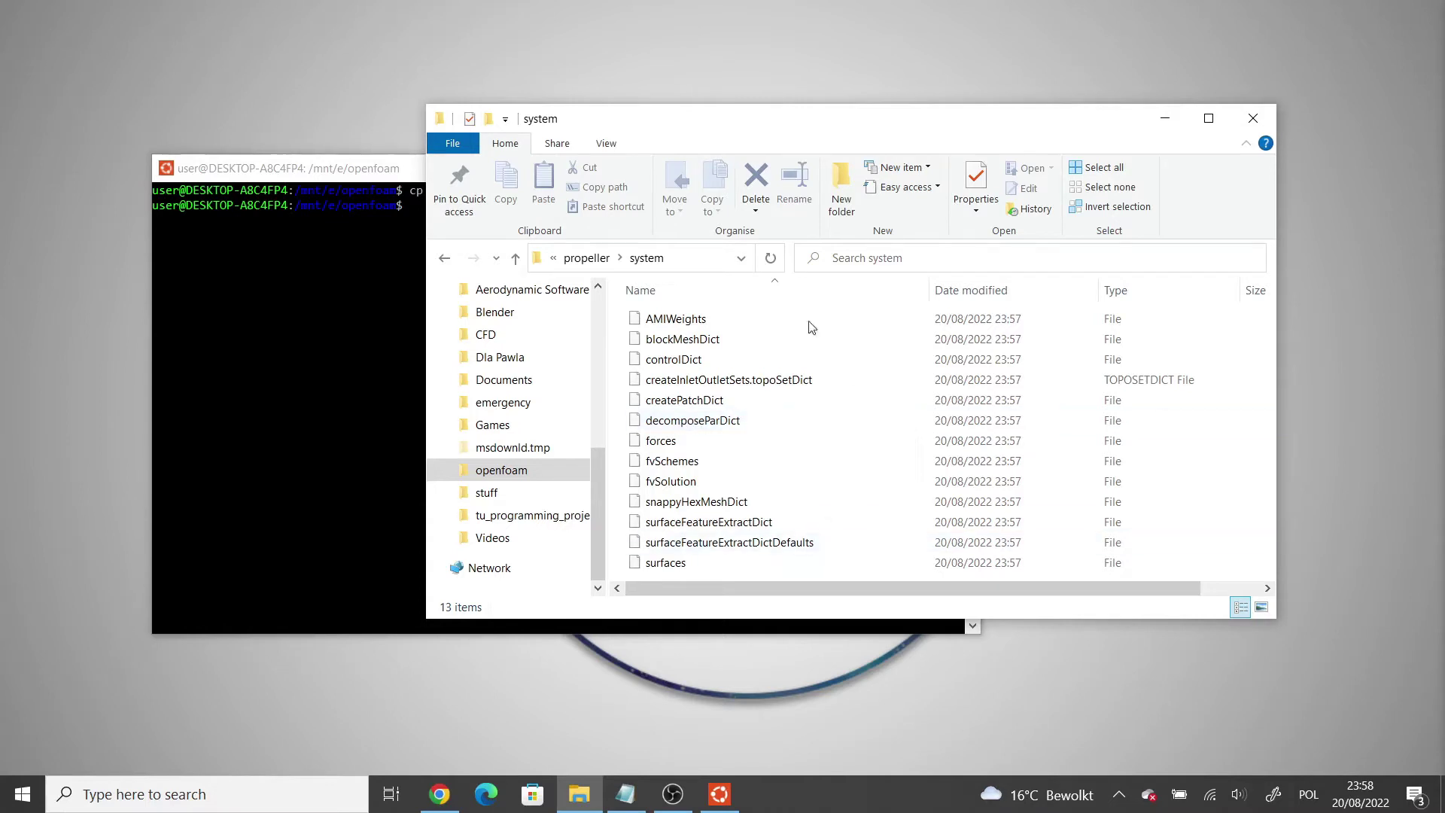
right_click(741, 418)
click(719, 424)
right_click(720, 426)
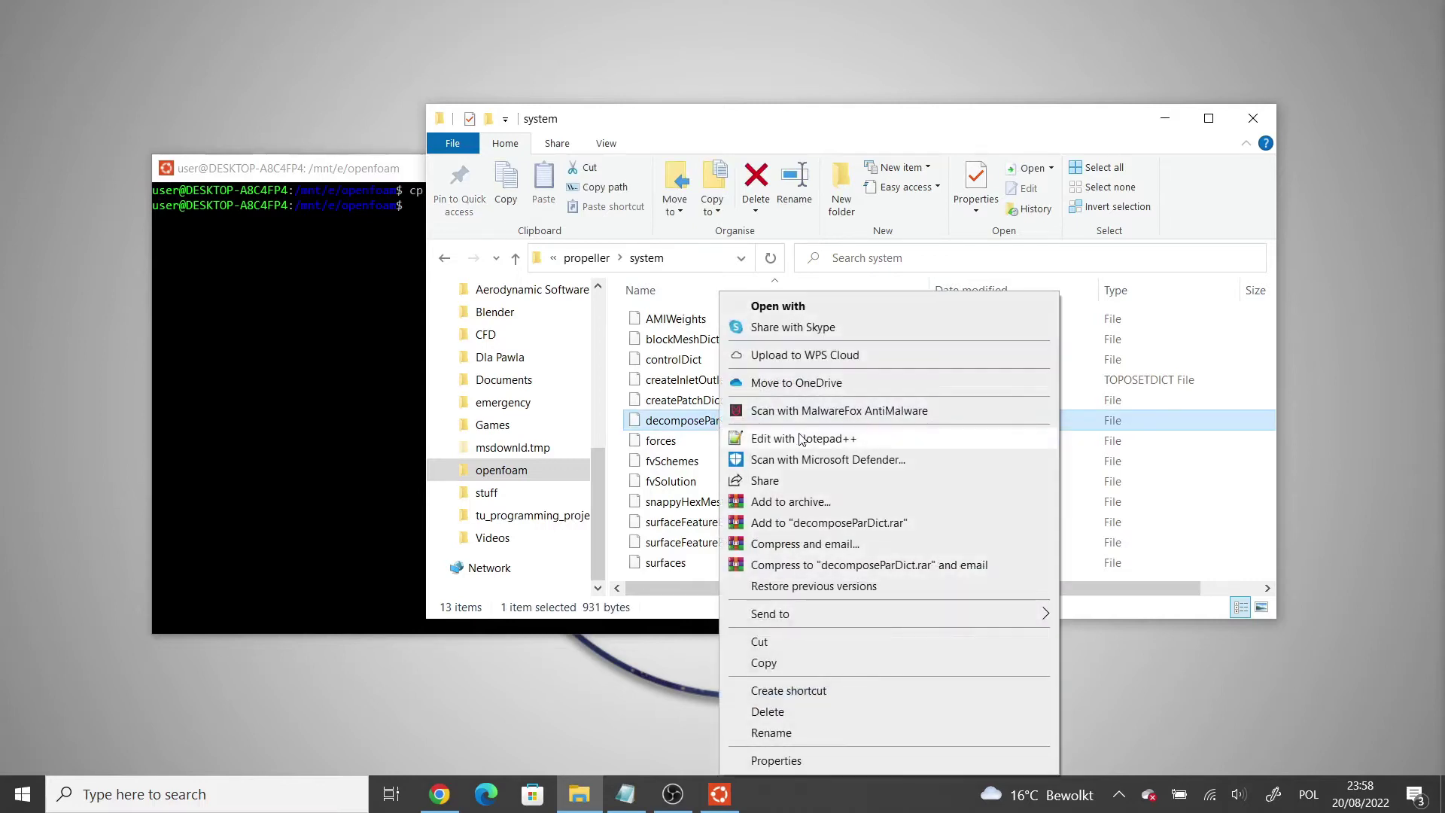
click(802, 438)
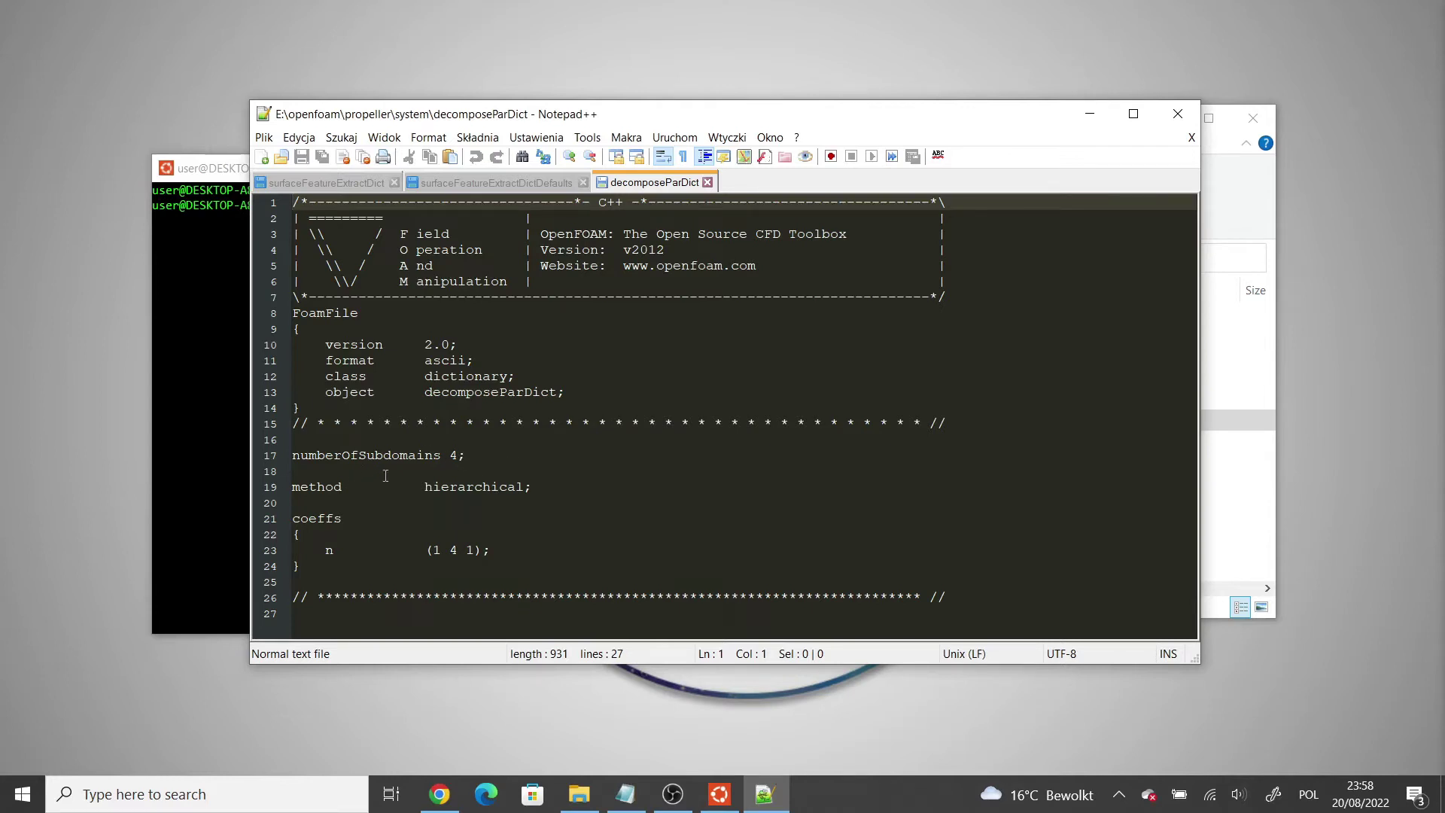
Step: Set numberOfSubdomains to 2 and the coefficients n to (1 2 1) in decomposeParDict, and save the file
click(457, 452)
double_click(454, 455)
text(2)
click(466, 551)
double_click(454, 550)
text(2)
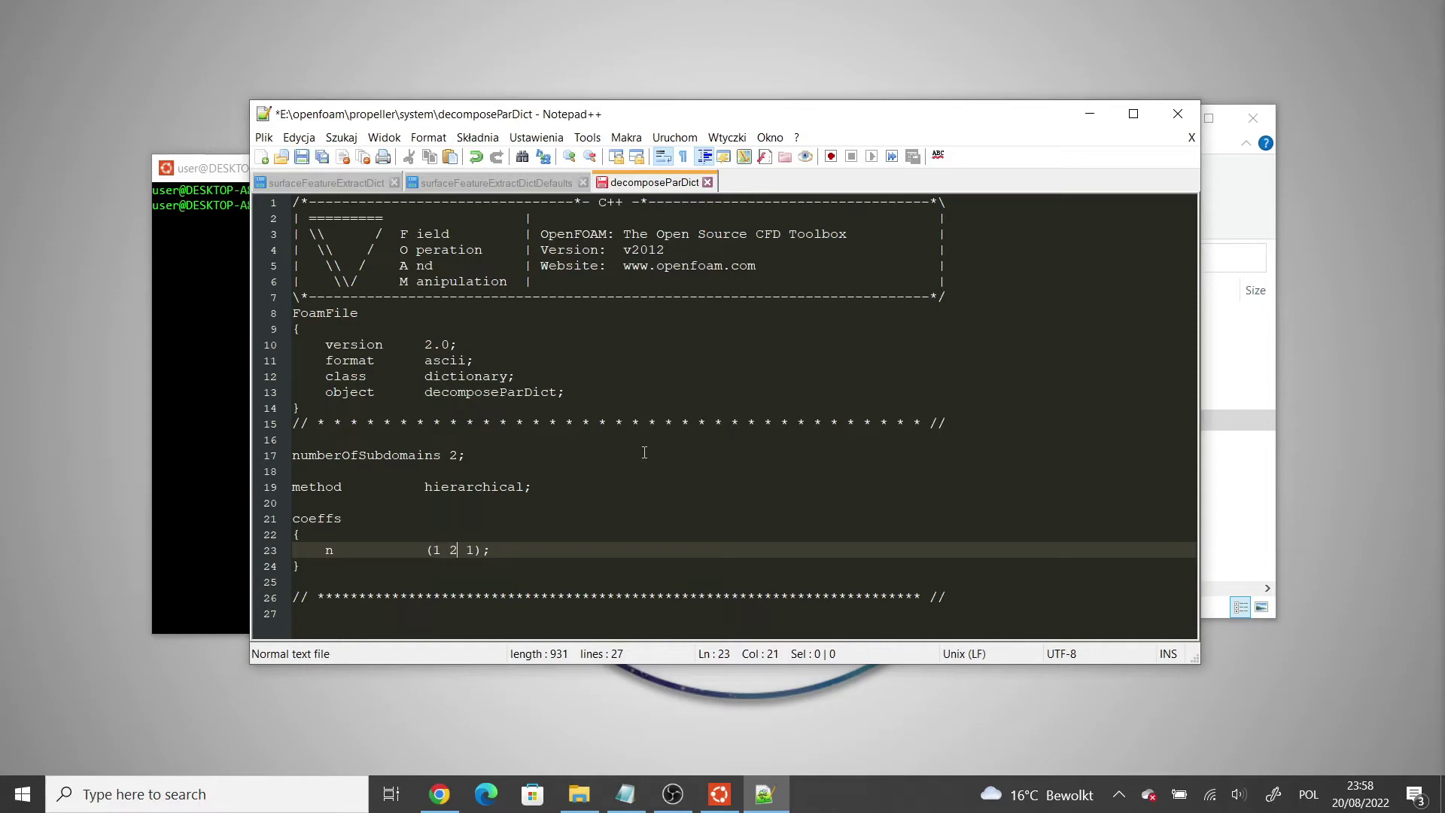
click(644, 451)
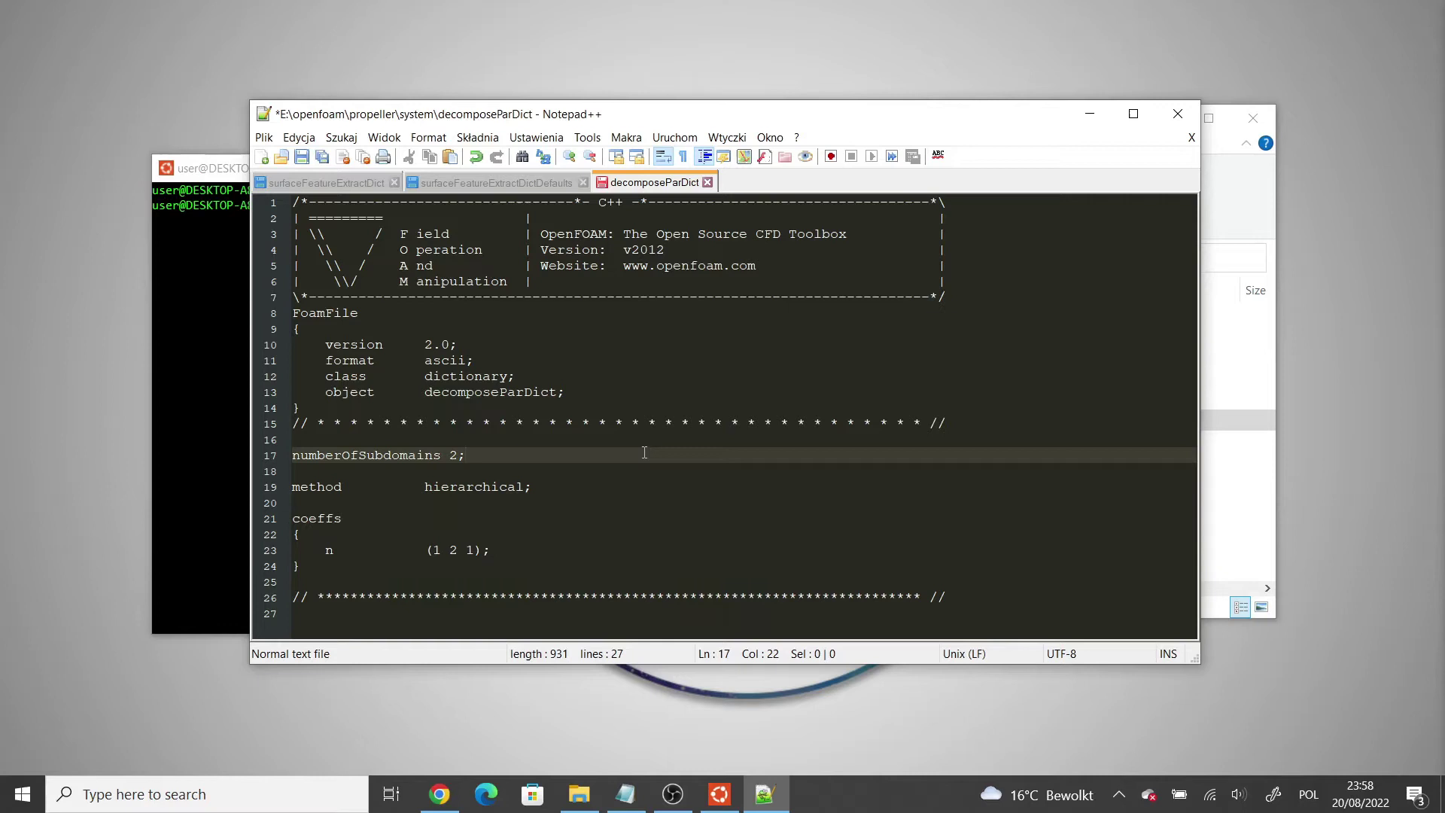
key(ctrl+s)
Step: Close the surfaceFeatureExtractDict, surfaceFeatureExtractDictDefaults and decomposeParDict files and exit Notepad++
click(395, 183)
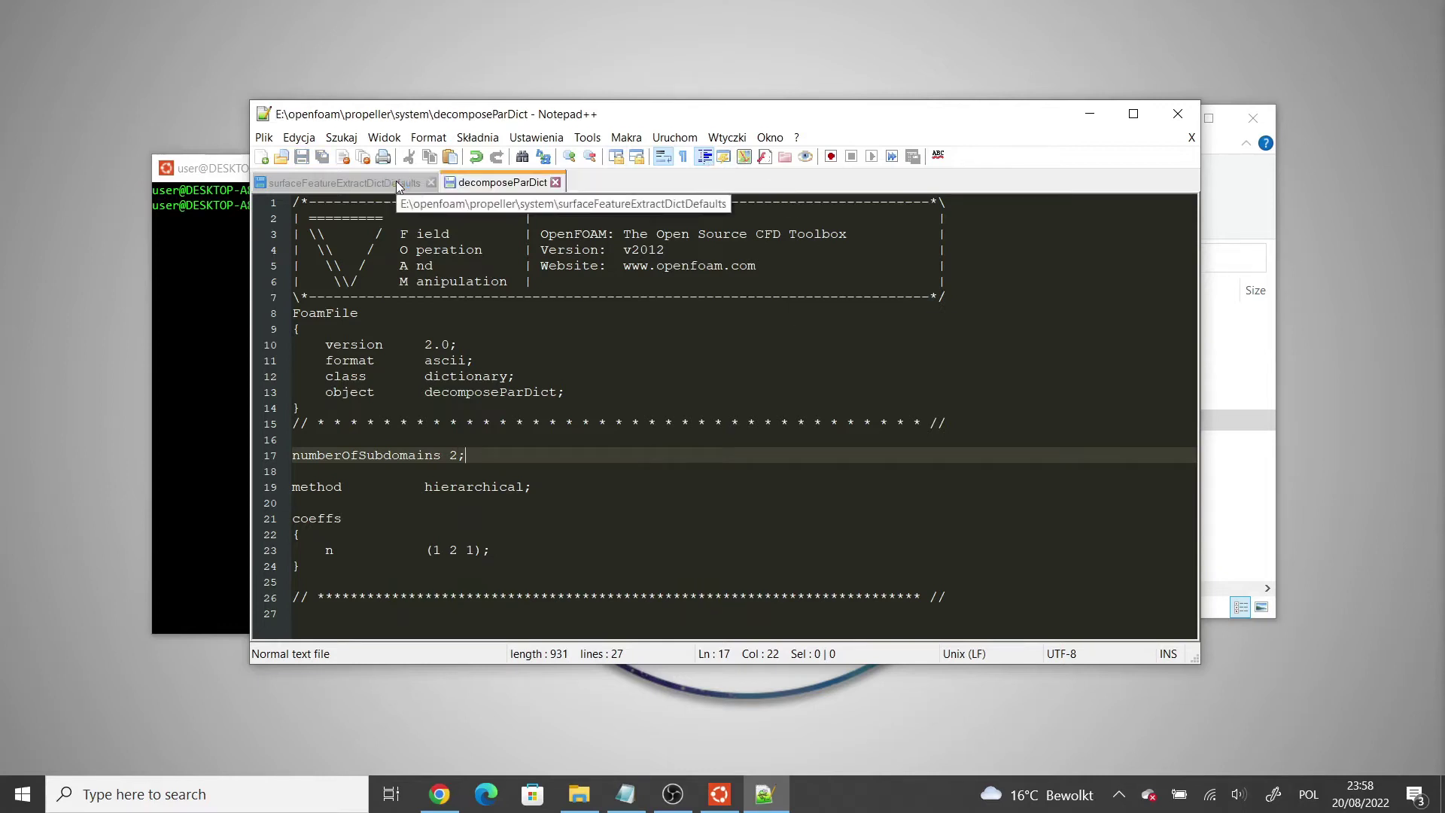
click(431, 182)
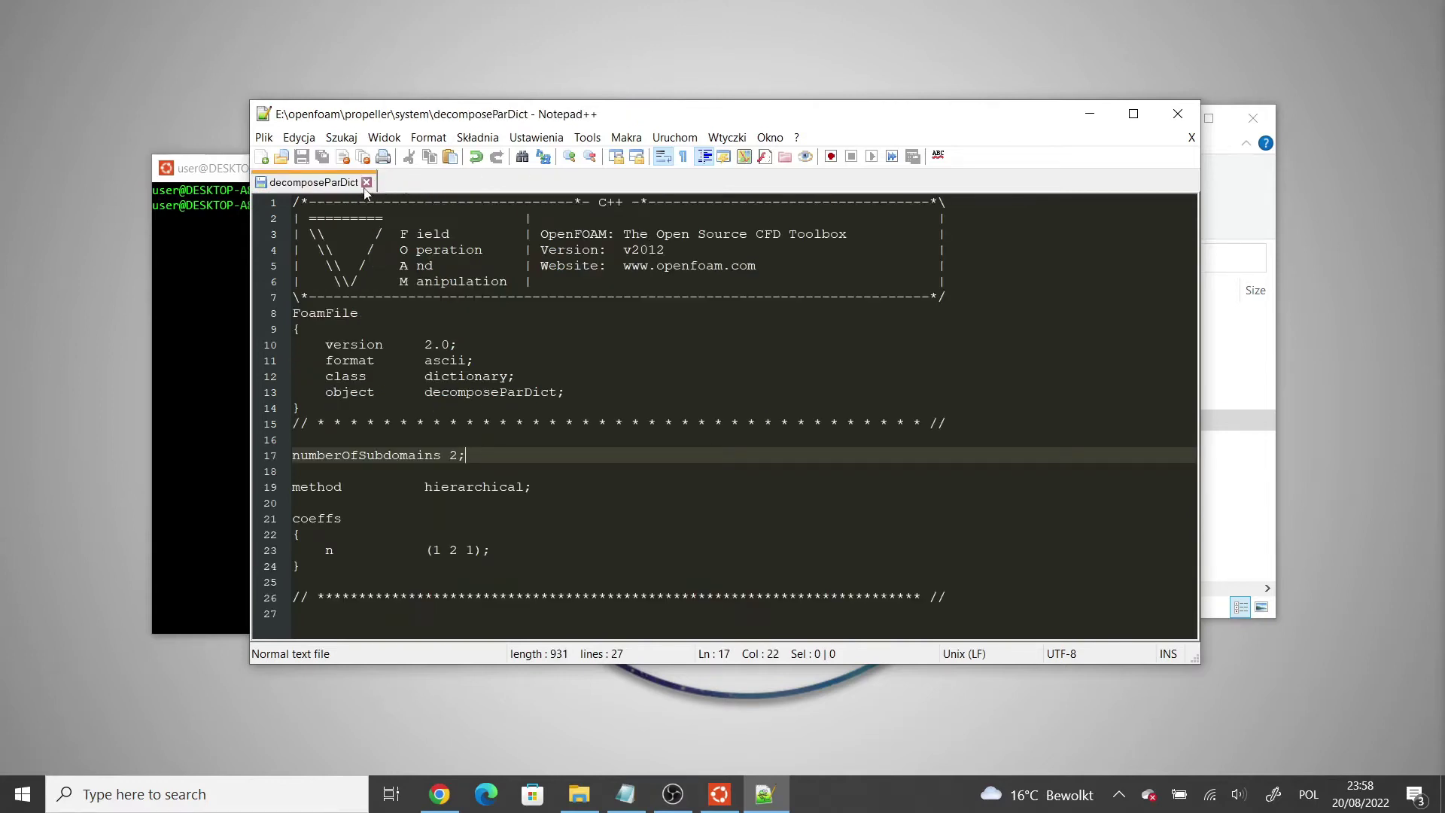
click(367, 182)
click(1178, 113)
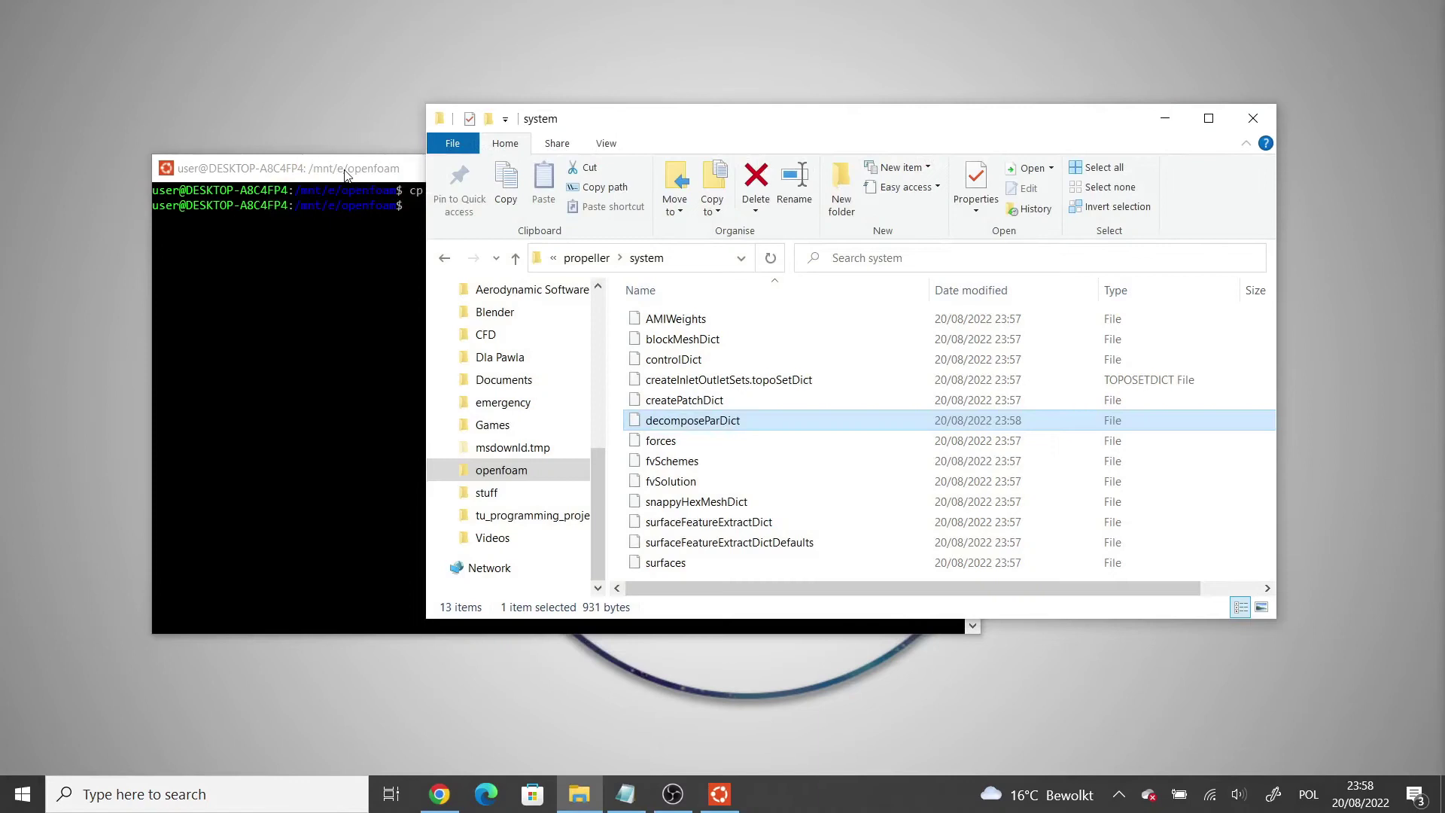
Step: Switch to the Ubuntu terminal and change into the propeller directory
click(362, 301)
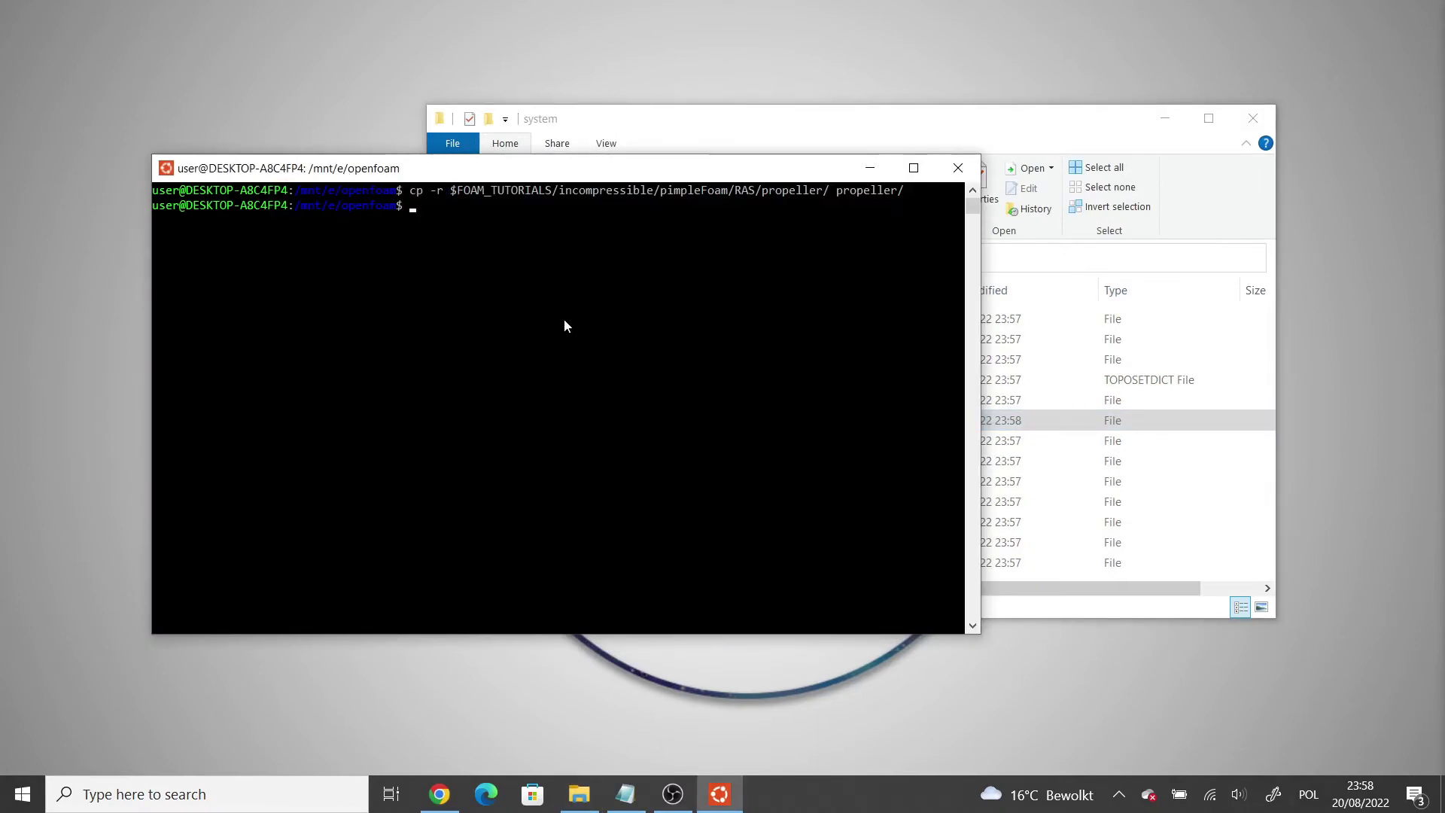
text(cd propeller)
key(Return)
Step: Copy the propeller geometry into the case with cp -r $FOAM_TUTORIALS/resources/geometry/propeller/ triSurface/
text(cp -r)
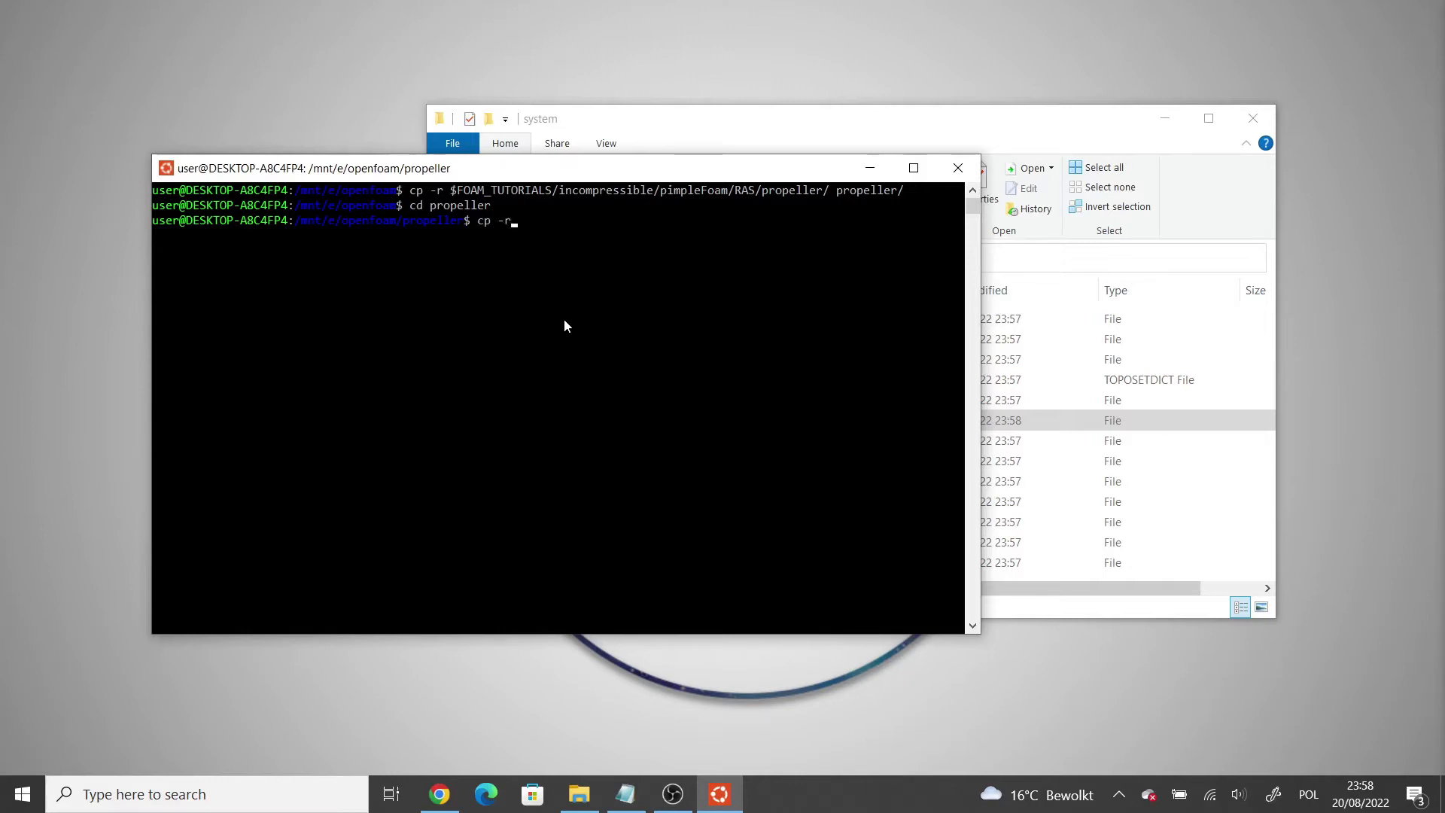
text( $FOAM_TUTORIALS/res)
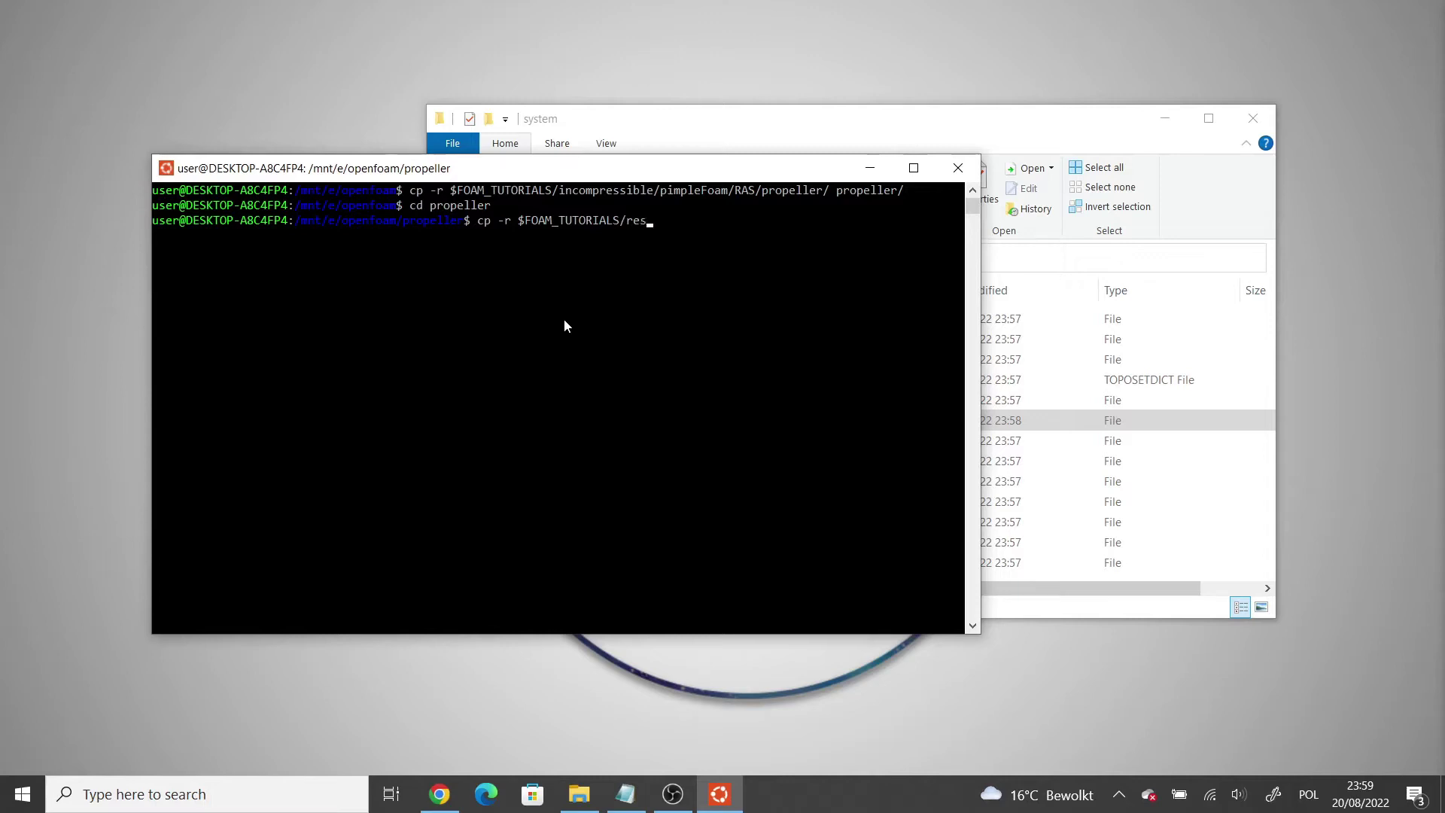
text(ources)
text(/geometry/preop)
key(BackSpace)
key(BackSpace)
key(BackSpace)
text(opeller/)
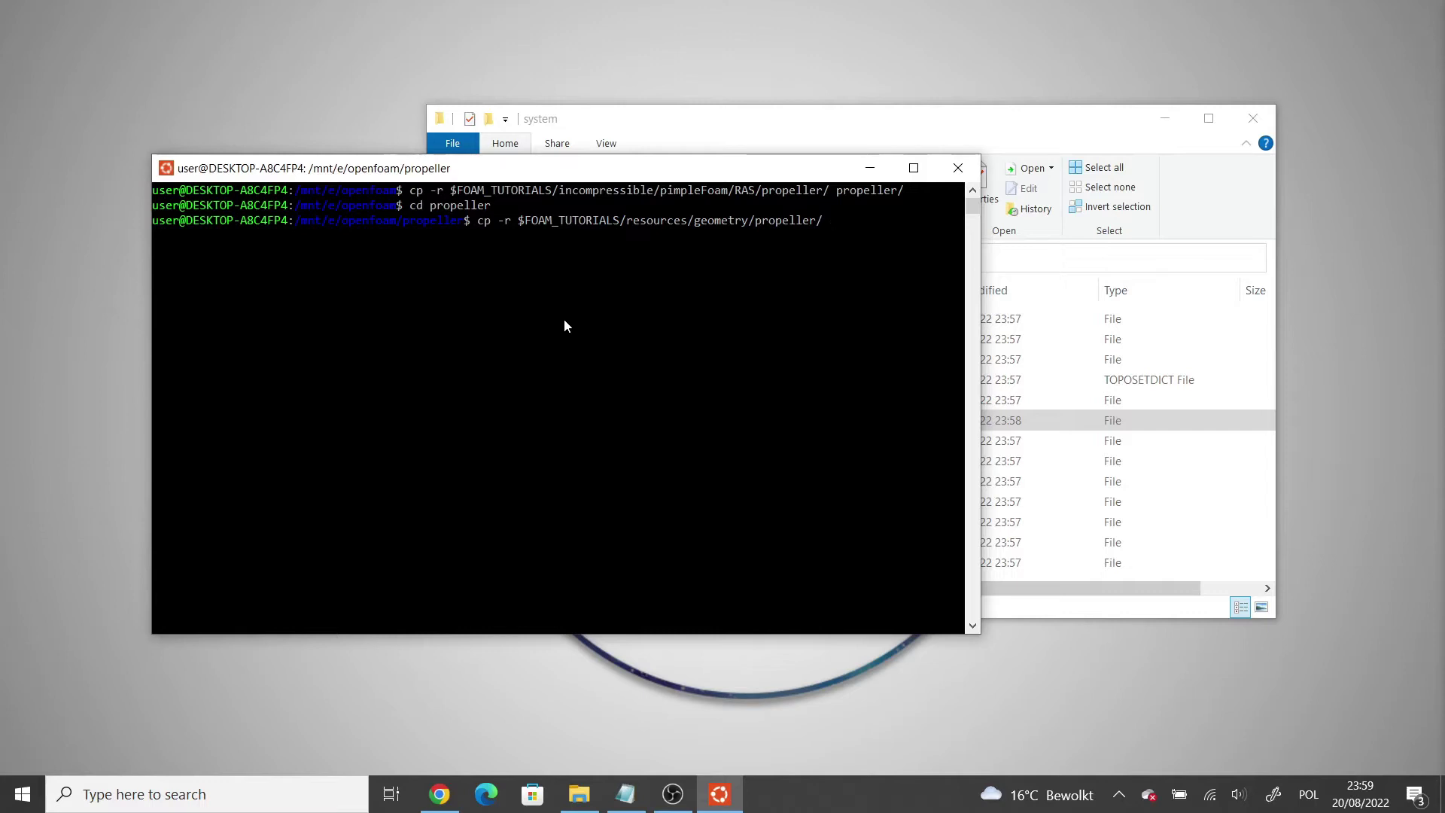
text(triSurface/)
key(Return)
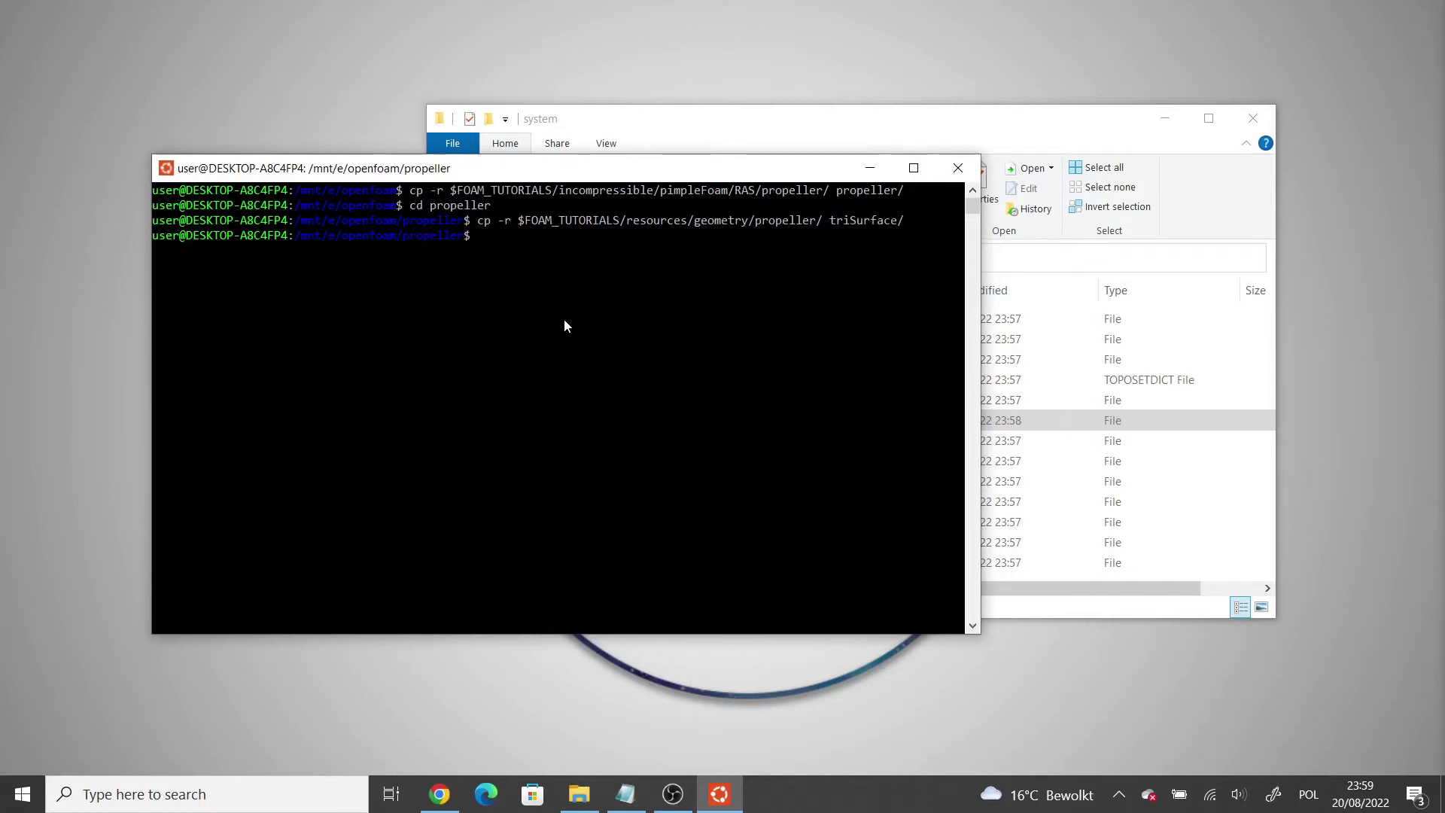
Step: In File Explorer, inspect the contents of the case's new triSurface folder and return to the propeller folder
click(842, 141)
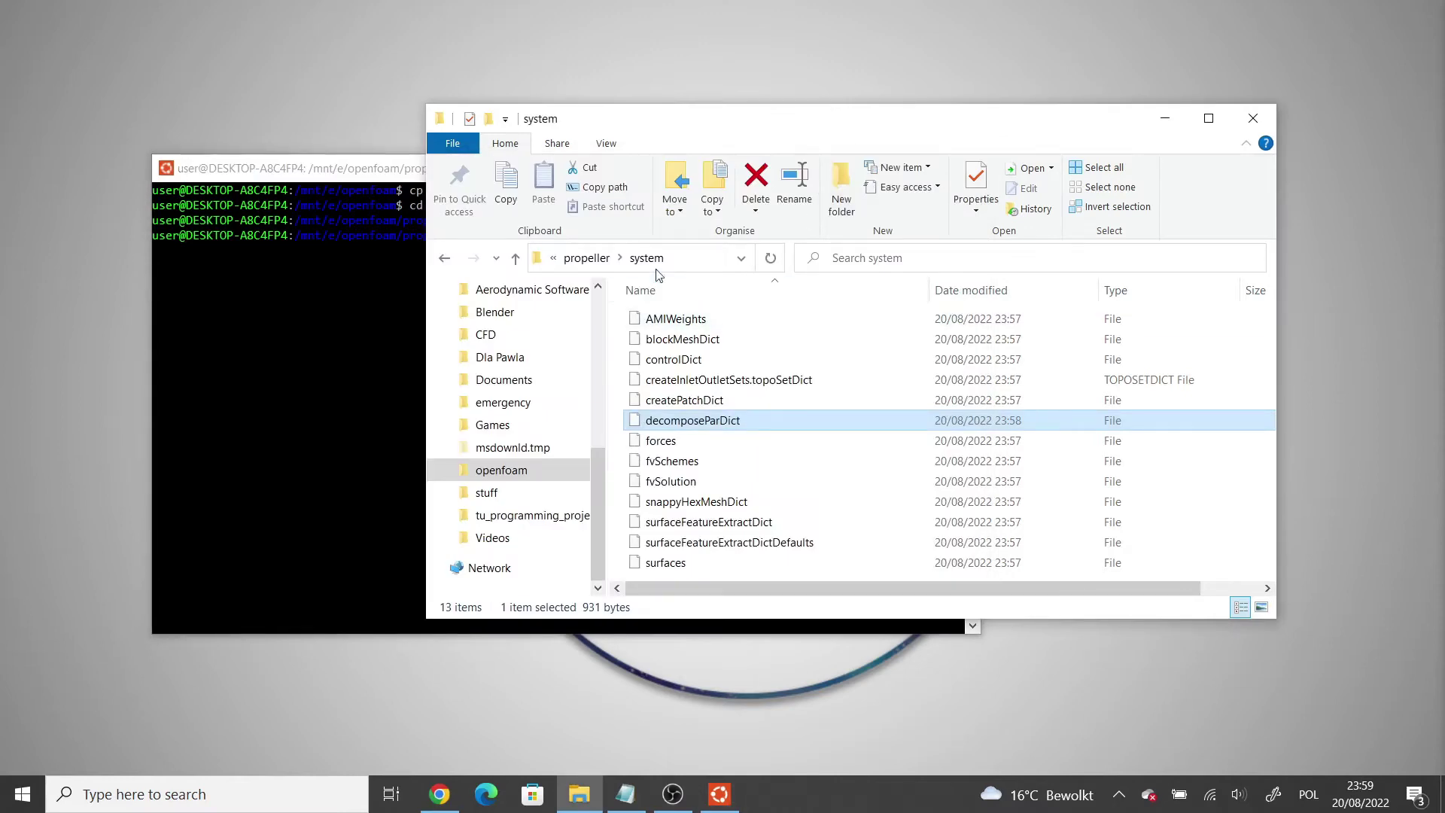
click(598, 263)
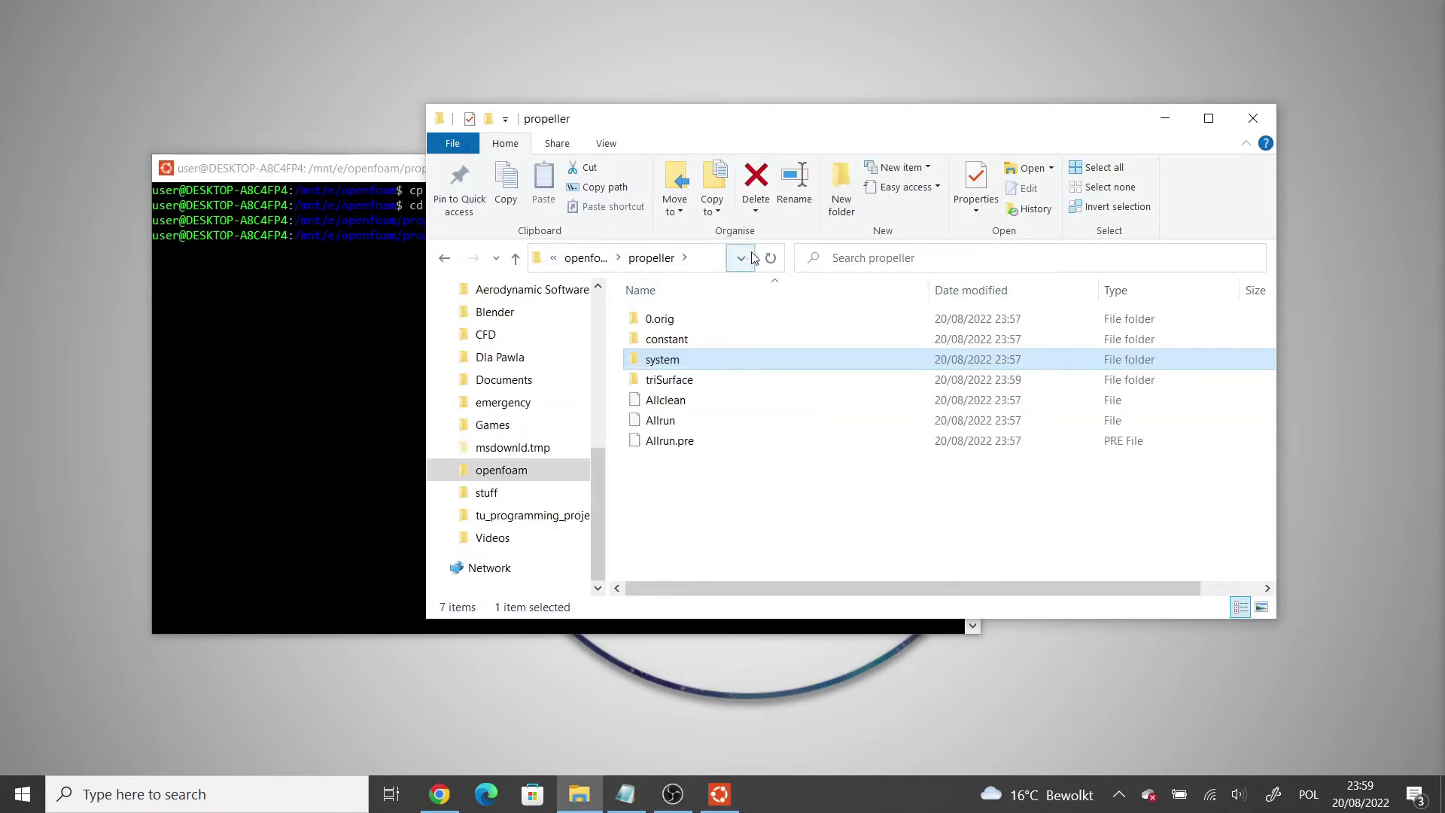
double_click(677, 381)
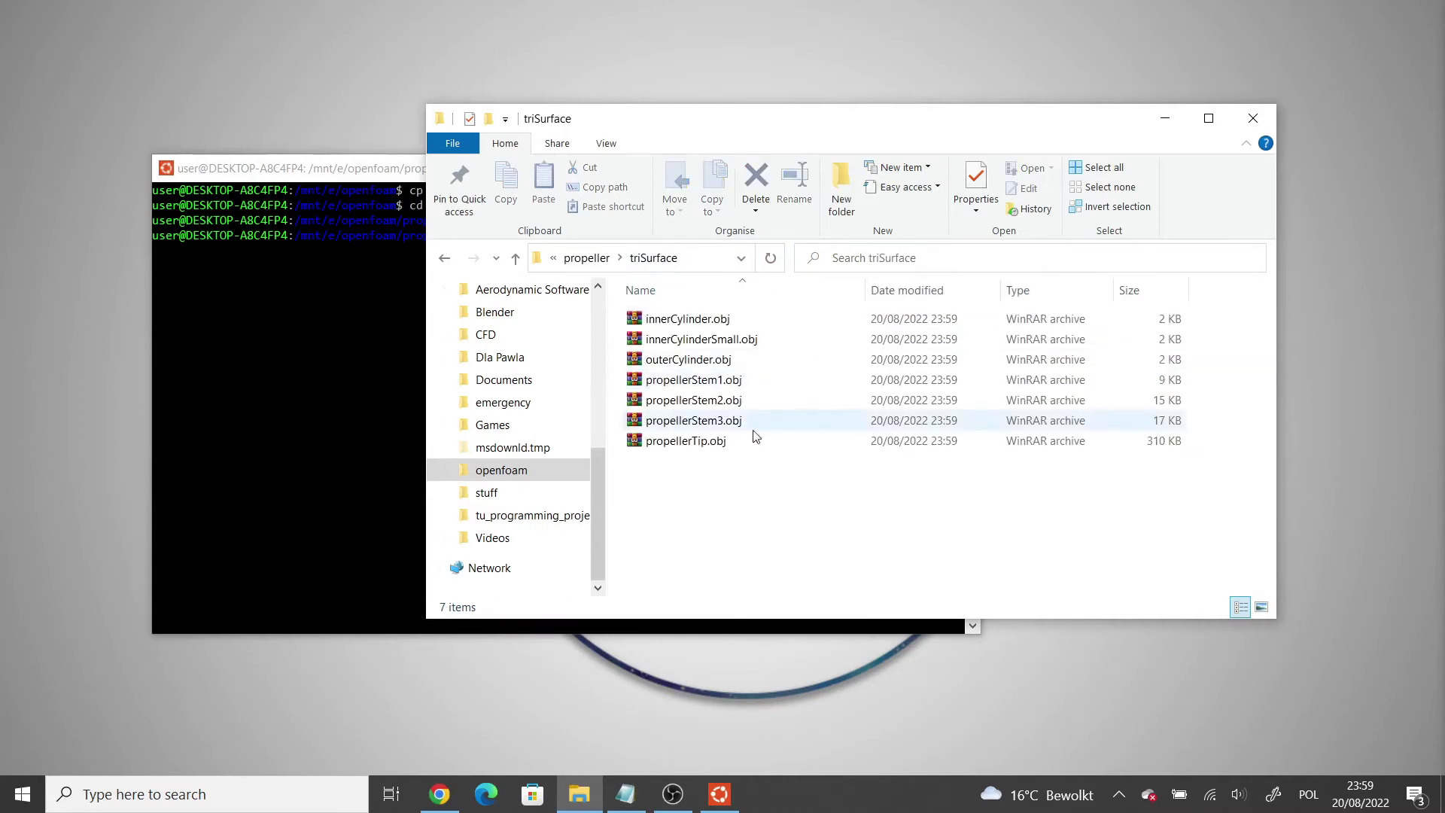
click(586, 258)
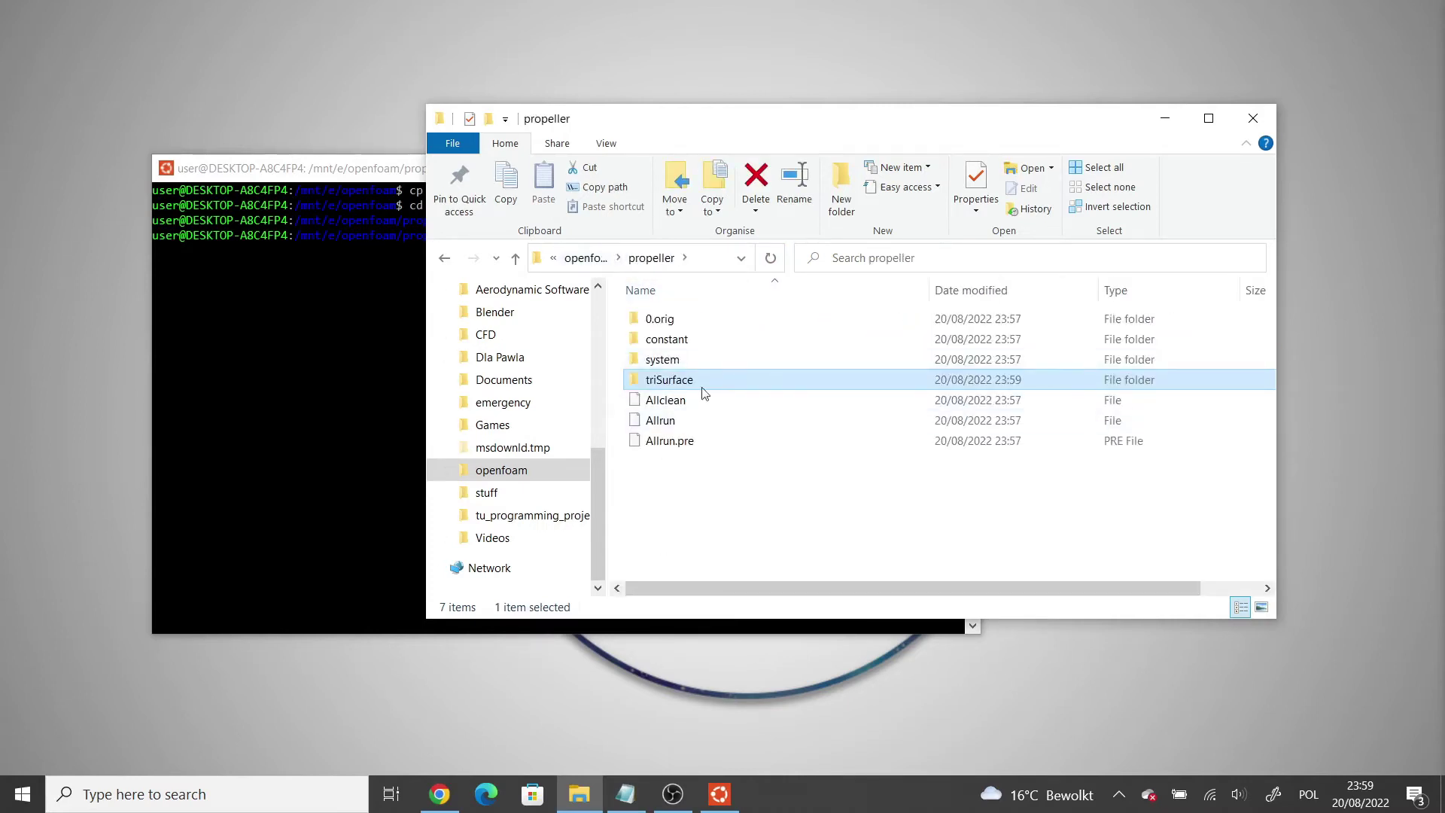
Step: Move the triSurface folder into the case's constant folder and open it there
drag(661, 384, 687, 345)
double_click(686, 343)
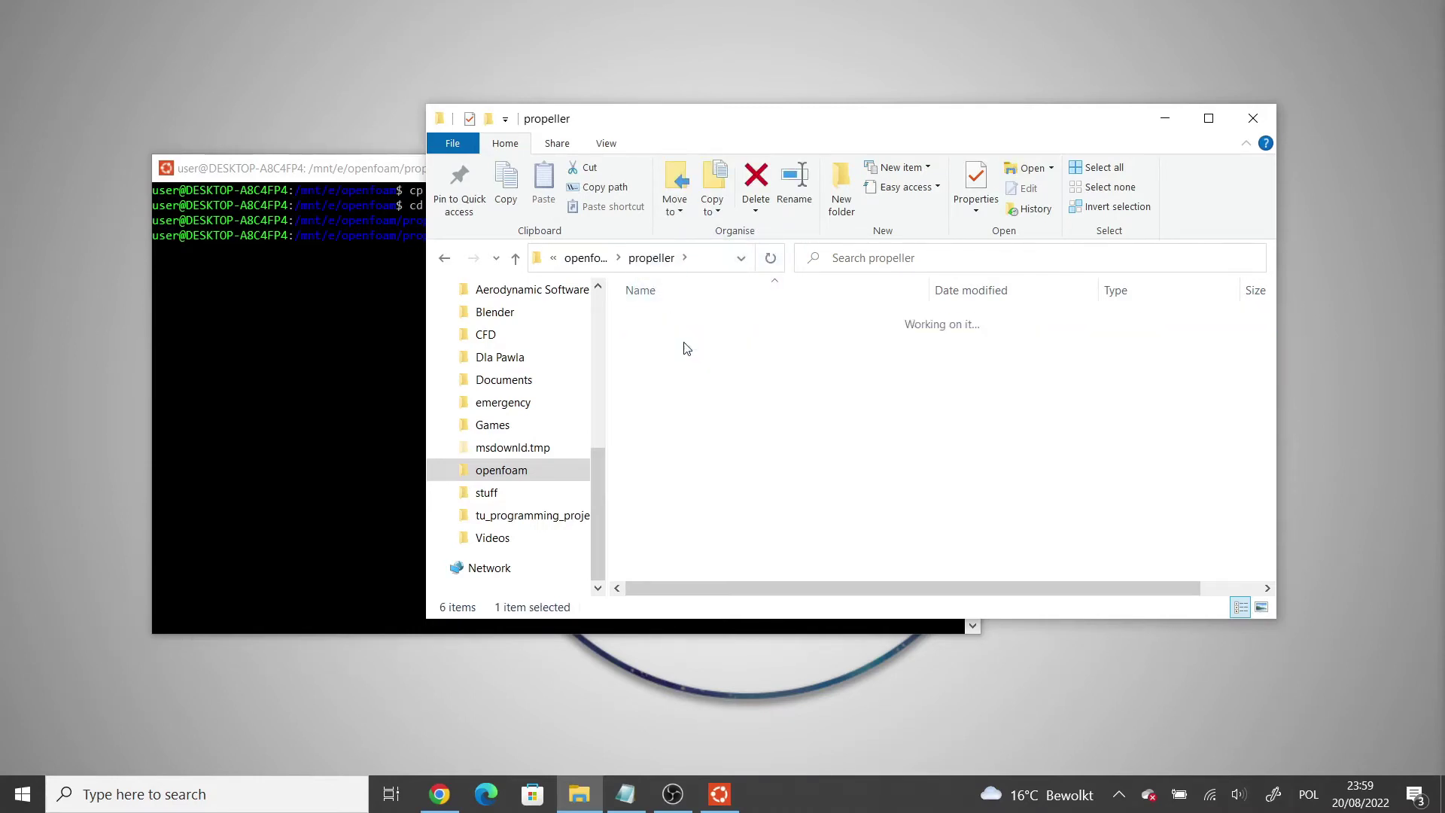
double_click(672, 319)
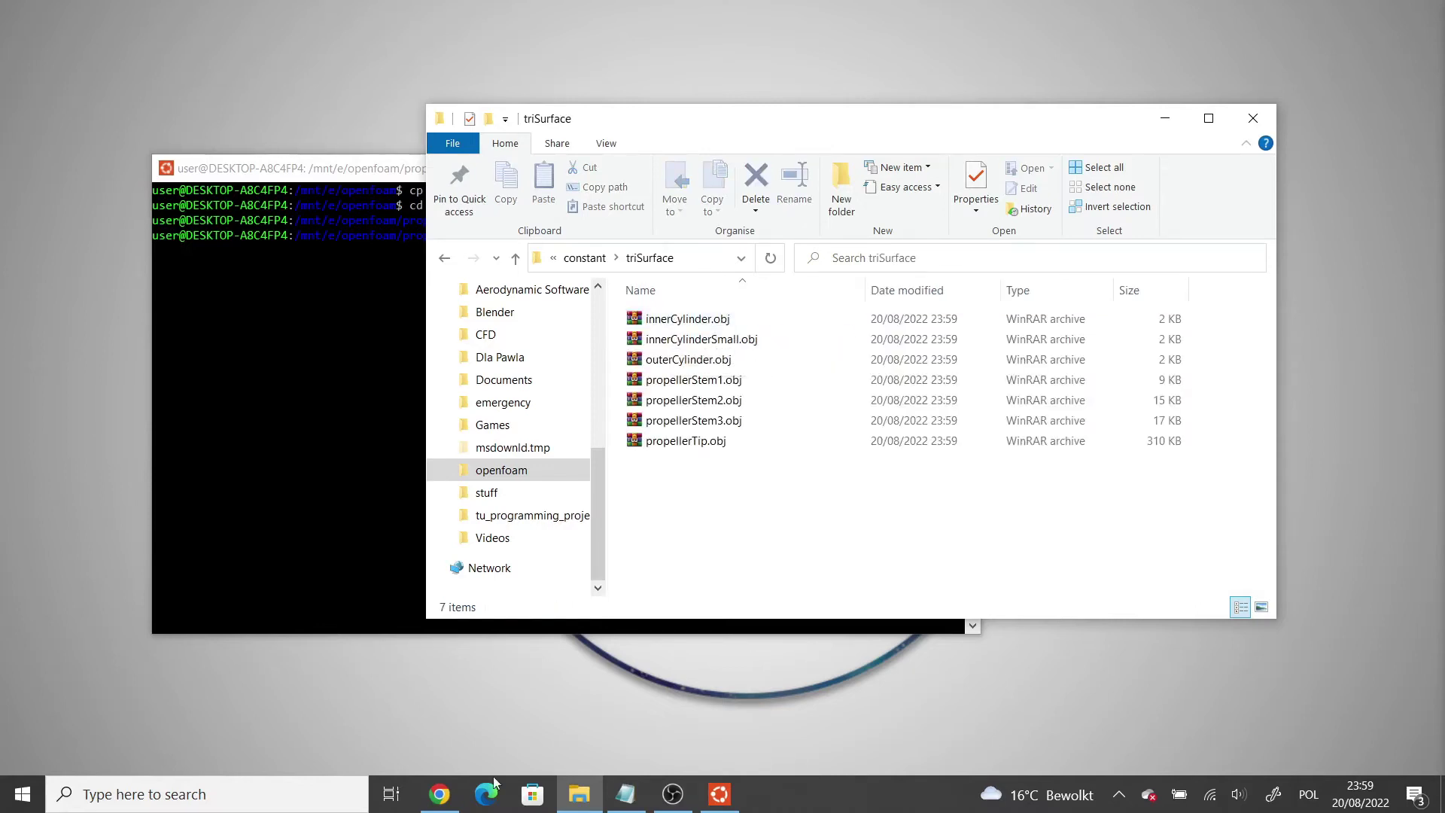
Step: Show the propelleBlades.png image in Chrome and place the triSurface folder window beside the propeller shaft
click(440, 794)
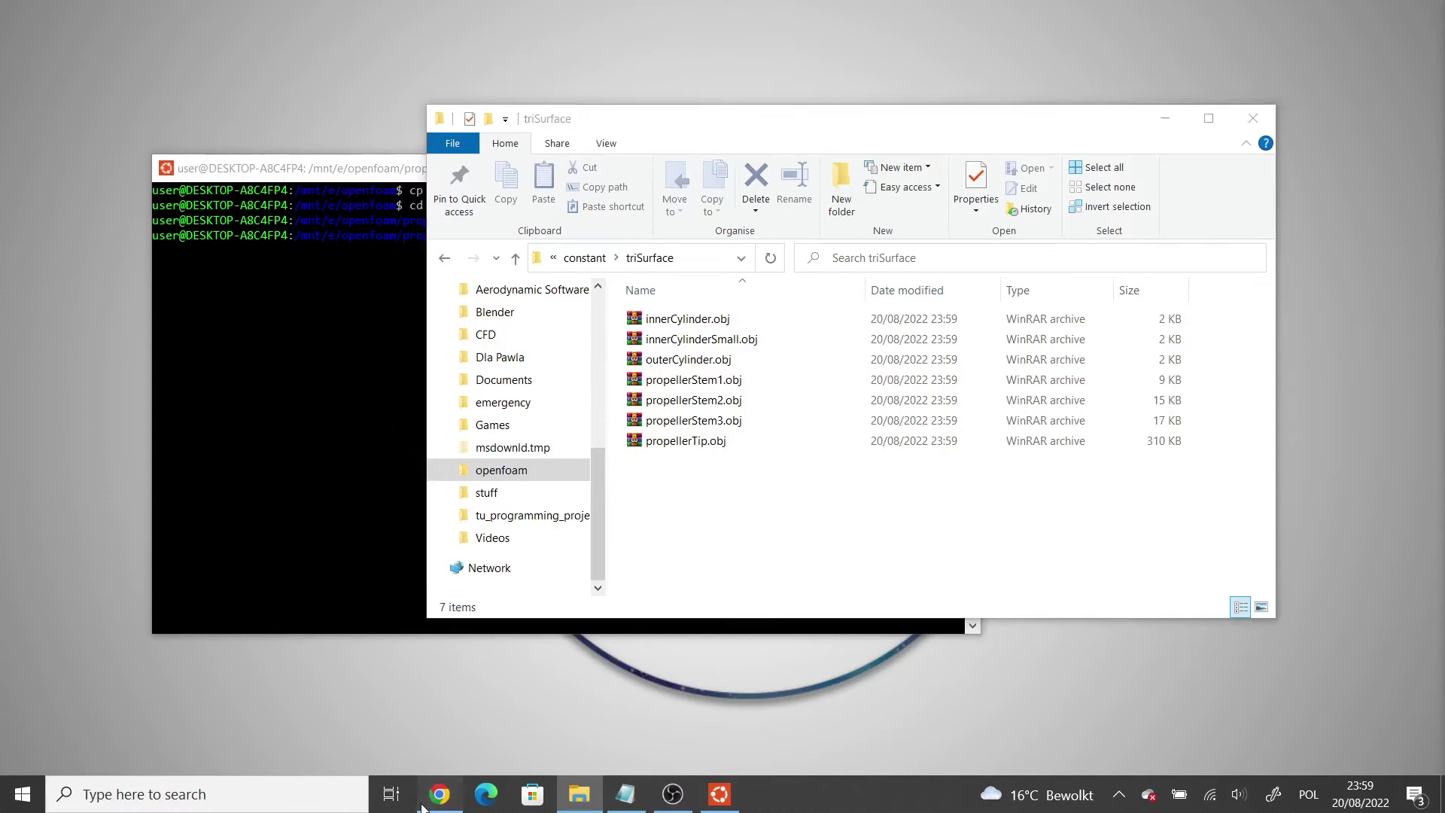
click(561, 16)
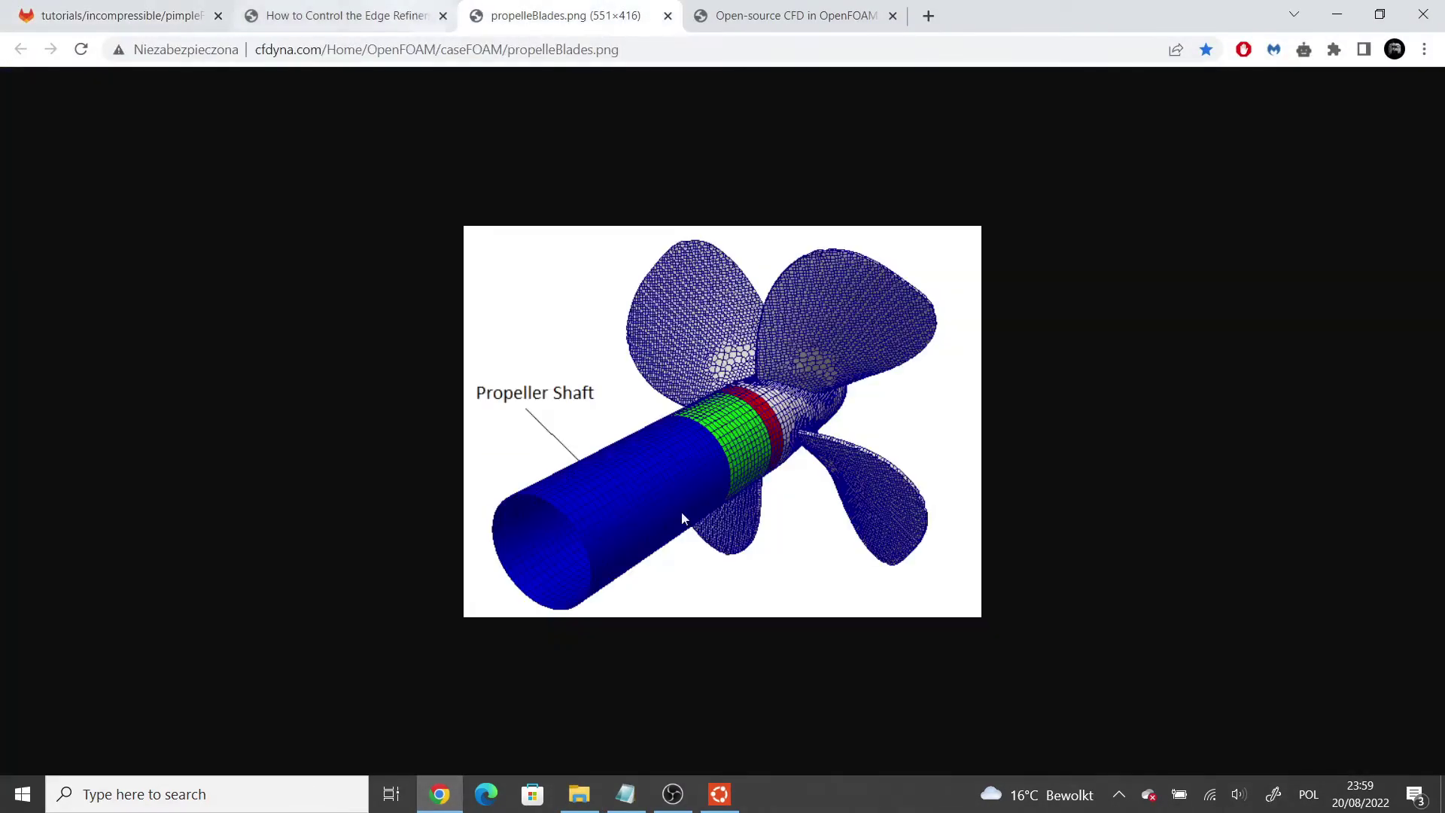
click(579, 794)
drag(587, 115, 792, 117)
drag(619, 115, 1042, 131)
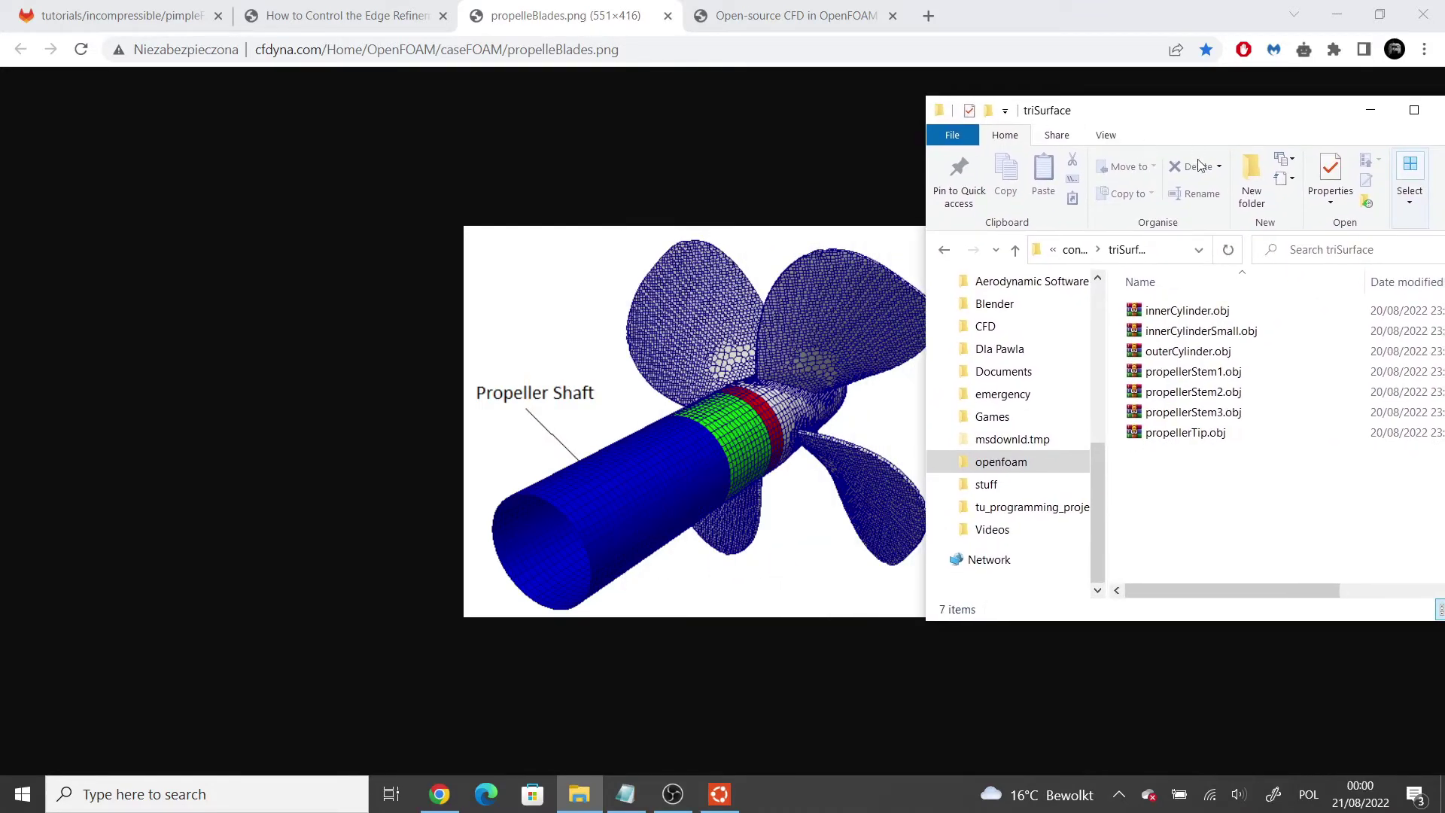
drag(1181, 110, 1171, 158)
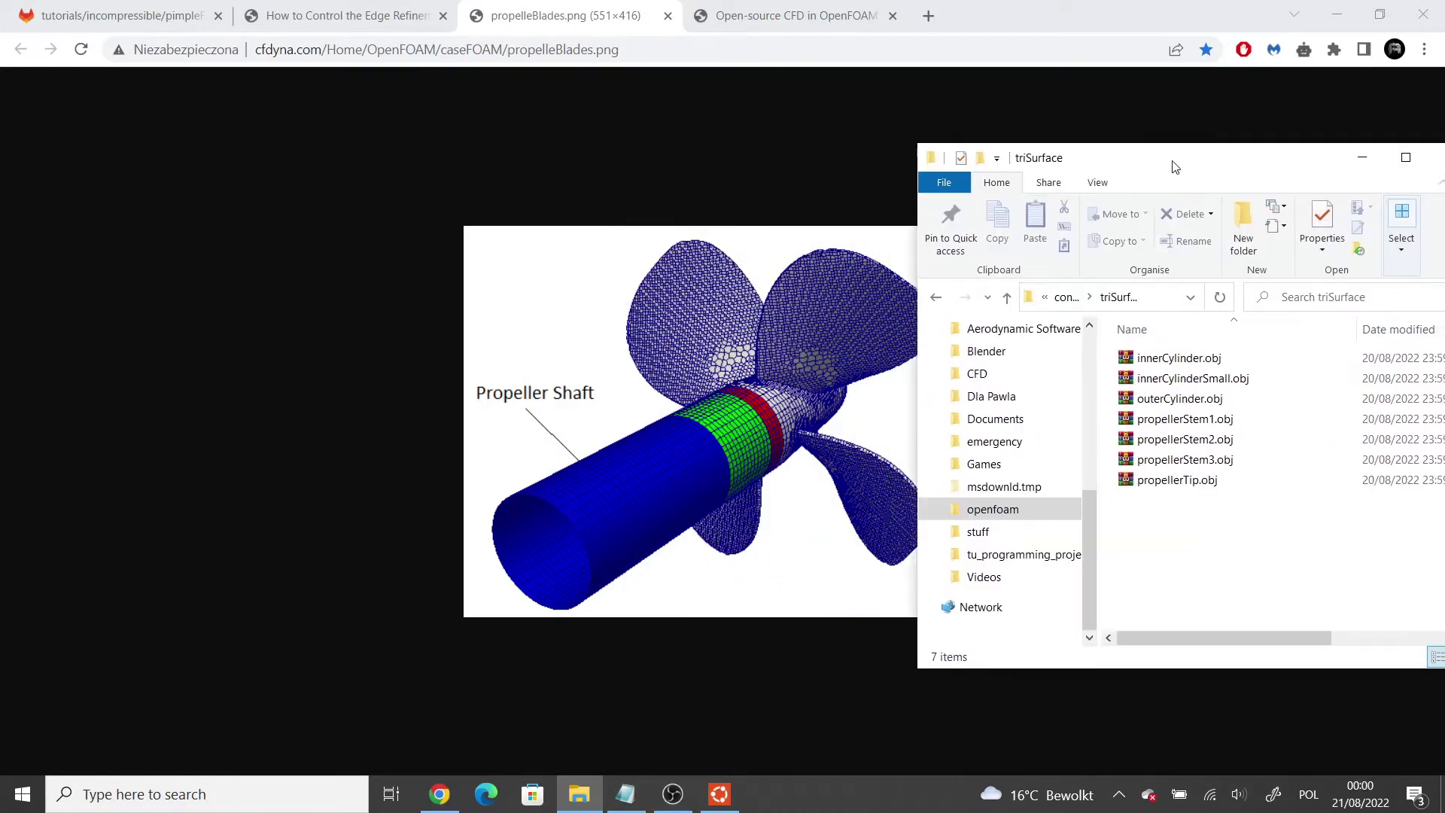
Step: Highlight the propeller stem files, then select innerCylinder.obj through outerCylinder.obj to point out the cylinder geometry
click(1184, 426)
shift+click(1174, 466)
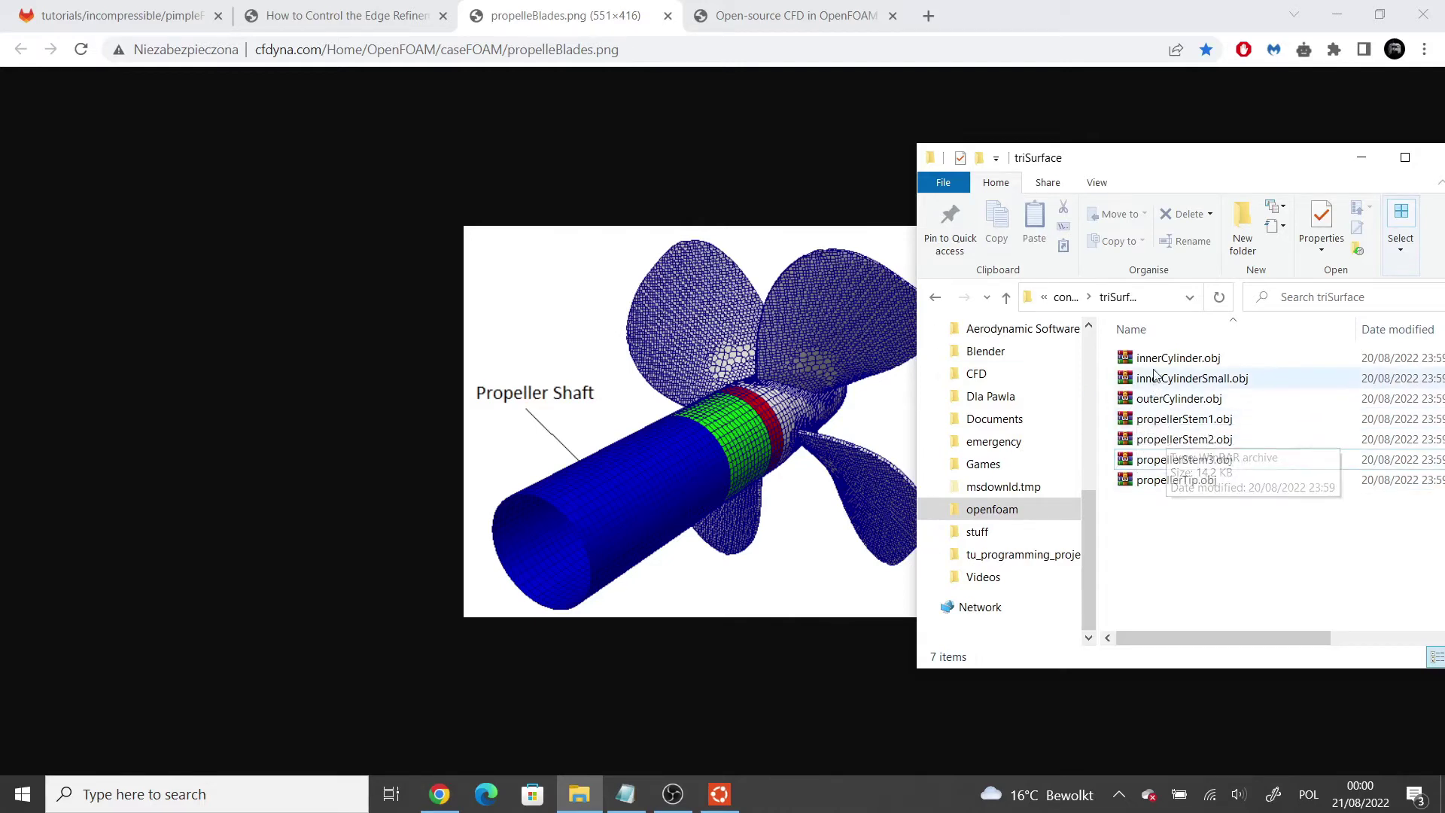
click(1175, 359)
shift+click(1165, 400)
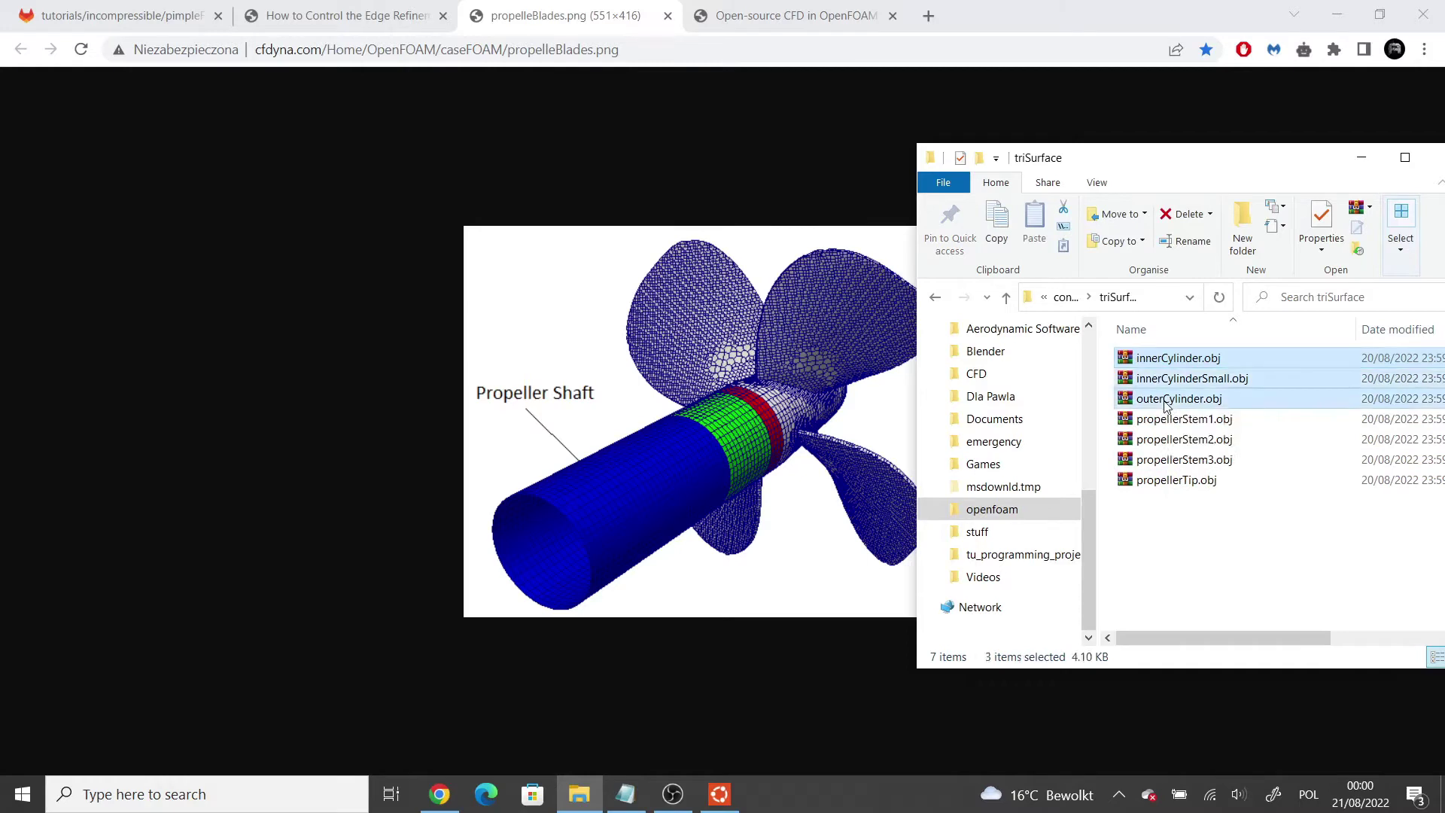
Step: Show the Open-source CFD in OpenFOAM page behind the triSurface folder and select outerCylinder.obj to compare it with the mesh pictures
key(alt+Tab)
click(774, 6)
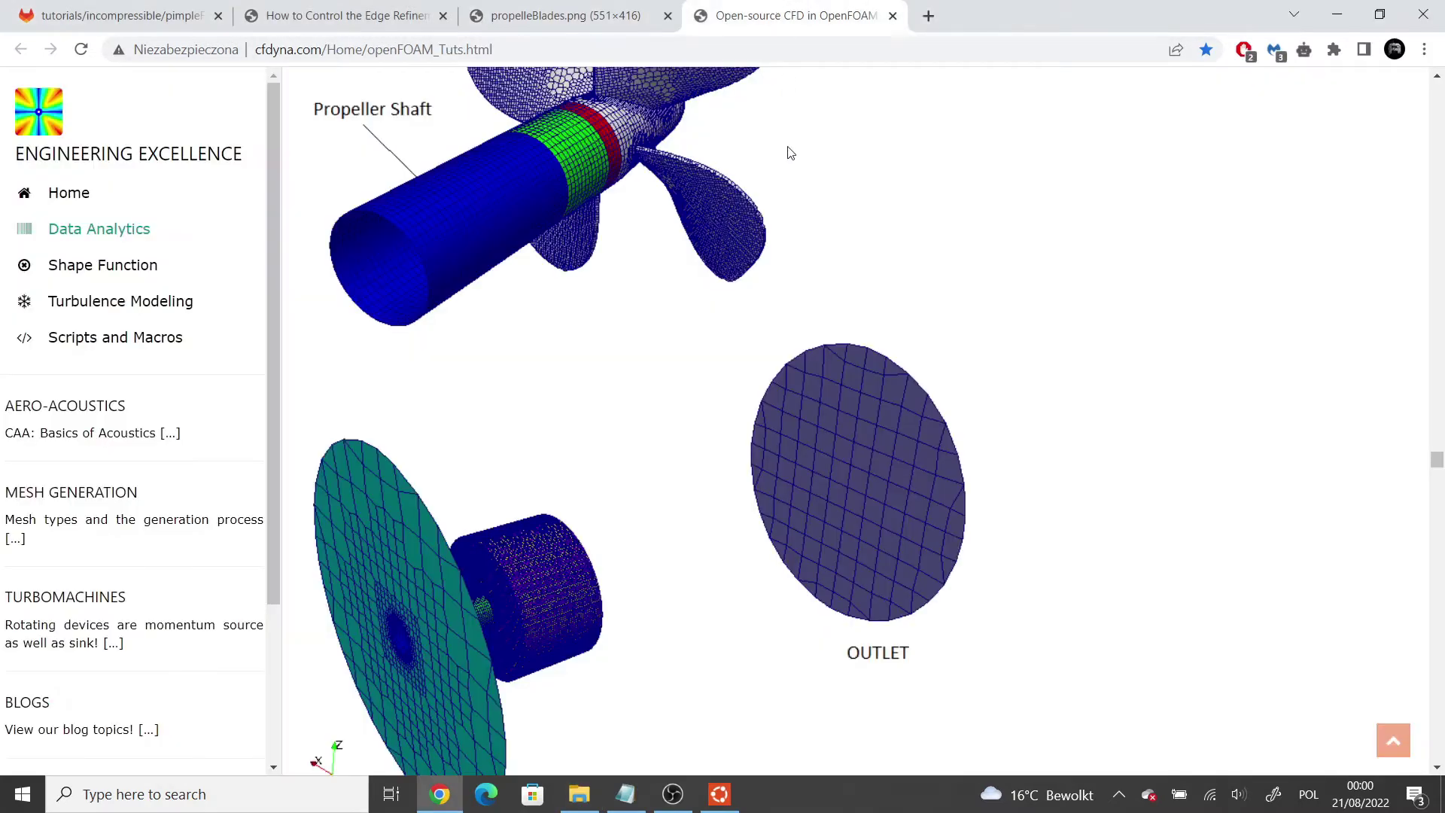
key(alt+Tab)
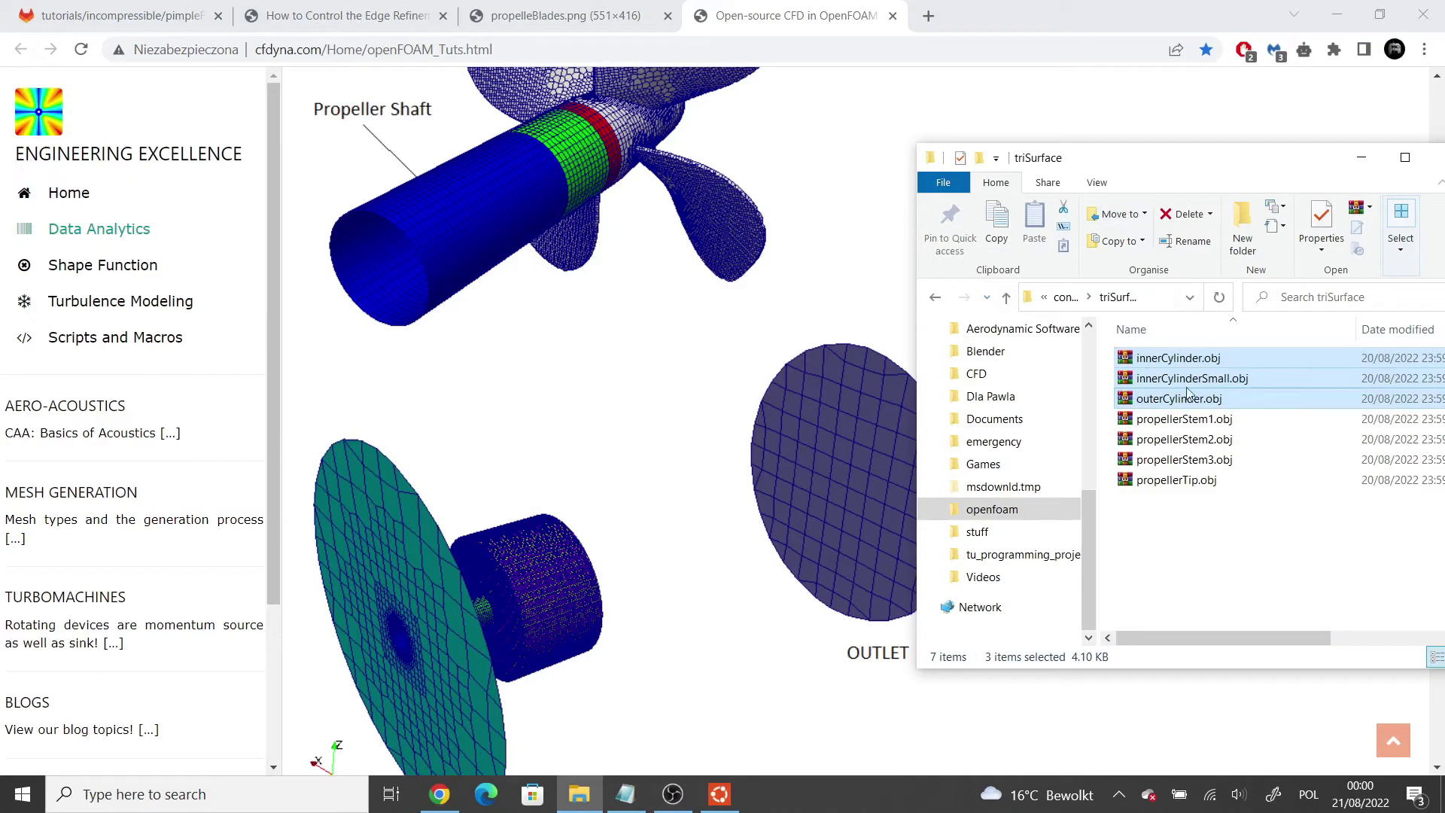
click(1160, 400)
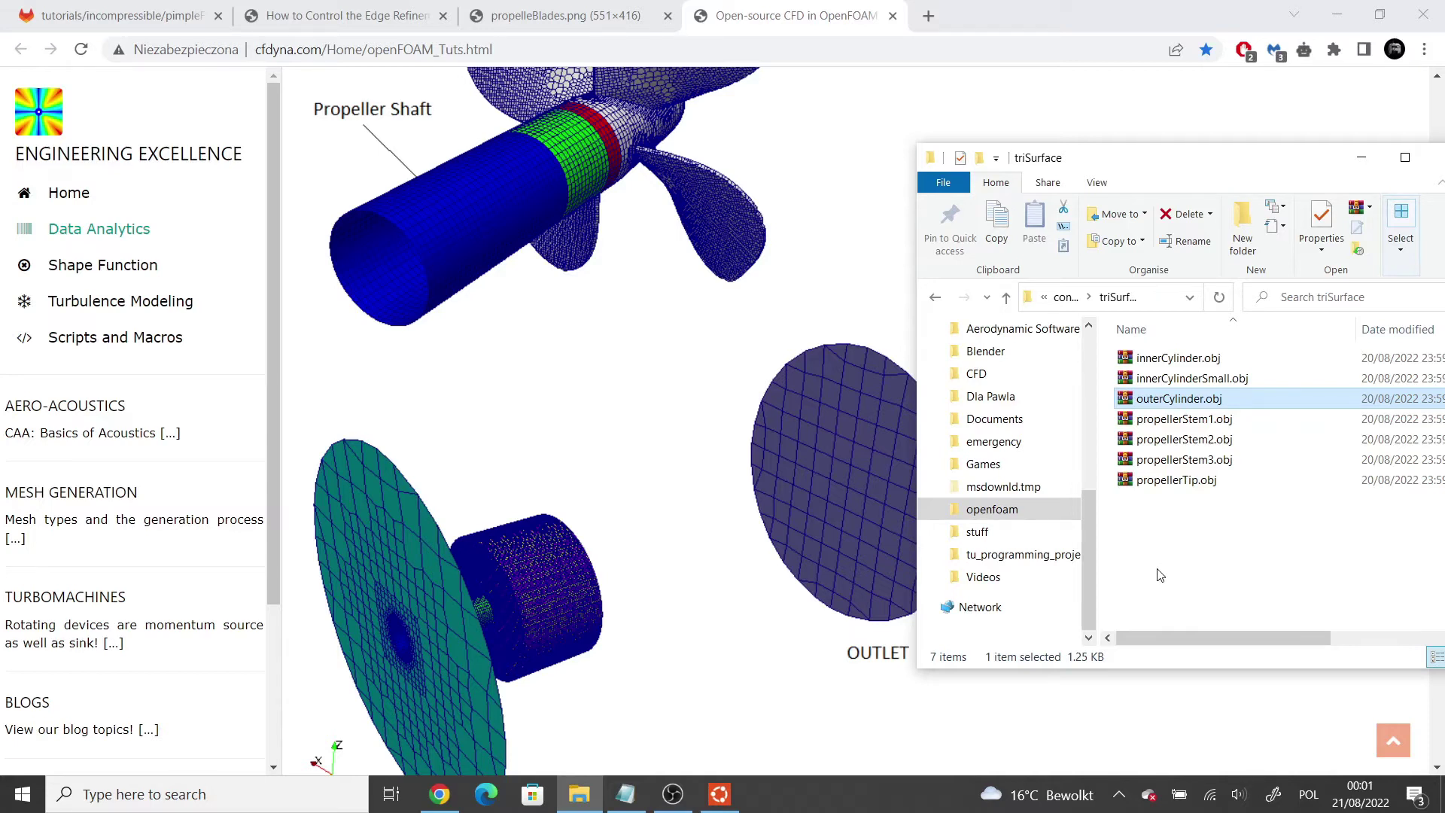
Step: Select innerCylinder.obj to compare it with the inner cylinder in the mesh picture, and clear the selection
click(1190, 362)
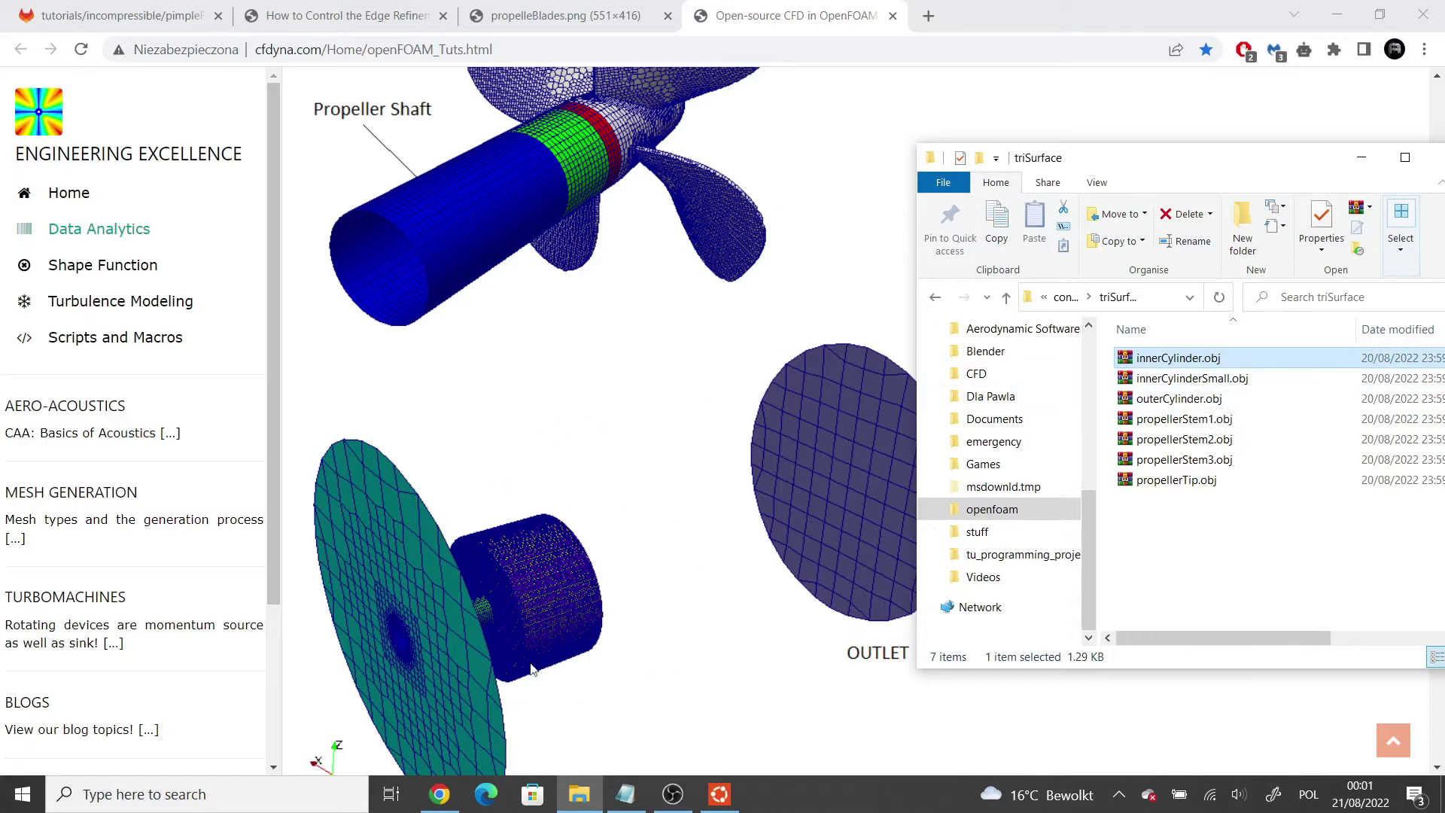
click(1148, 586)
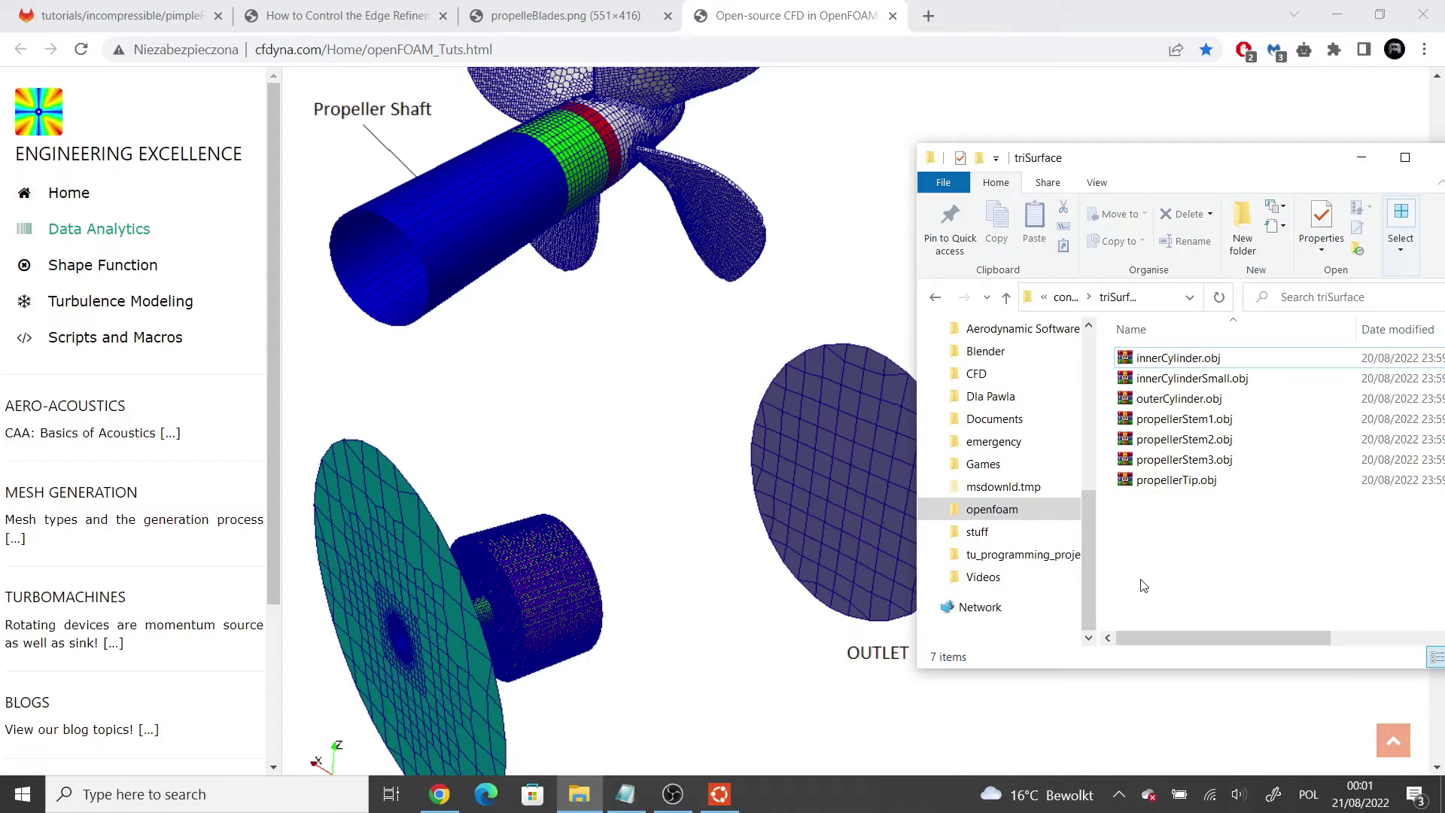
Step: Move and widen the triSurface folder window, and go back up to the propeller case folder
drag(1160, 159, 598, 158)
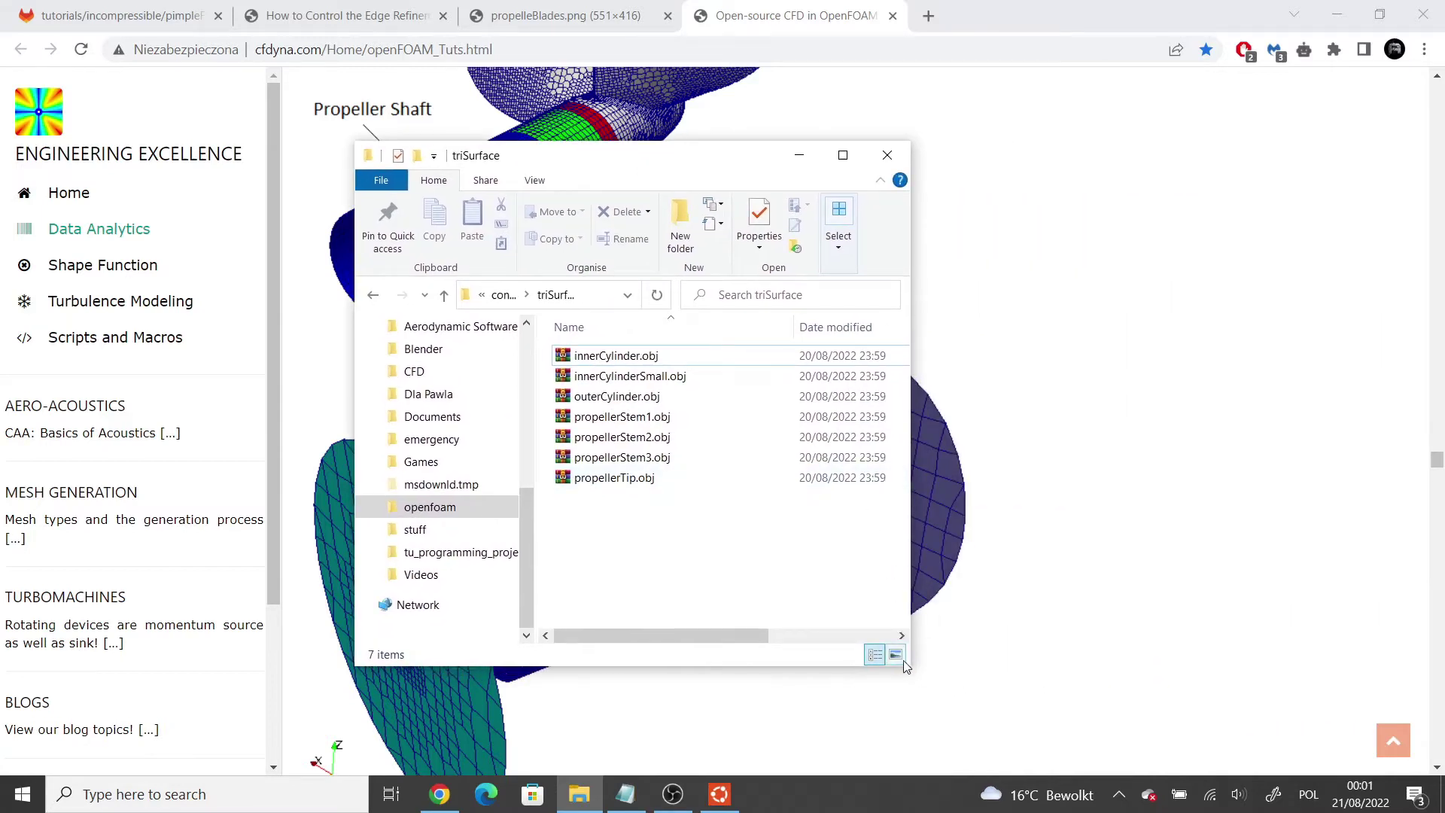
drag(911, 667, 1261, 652)
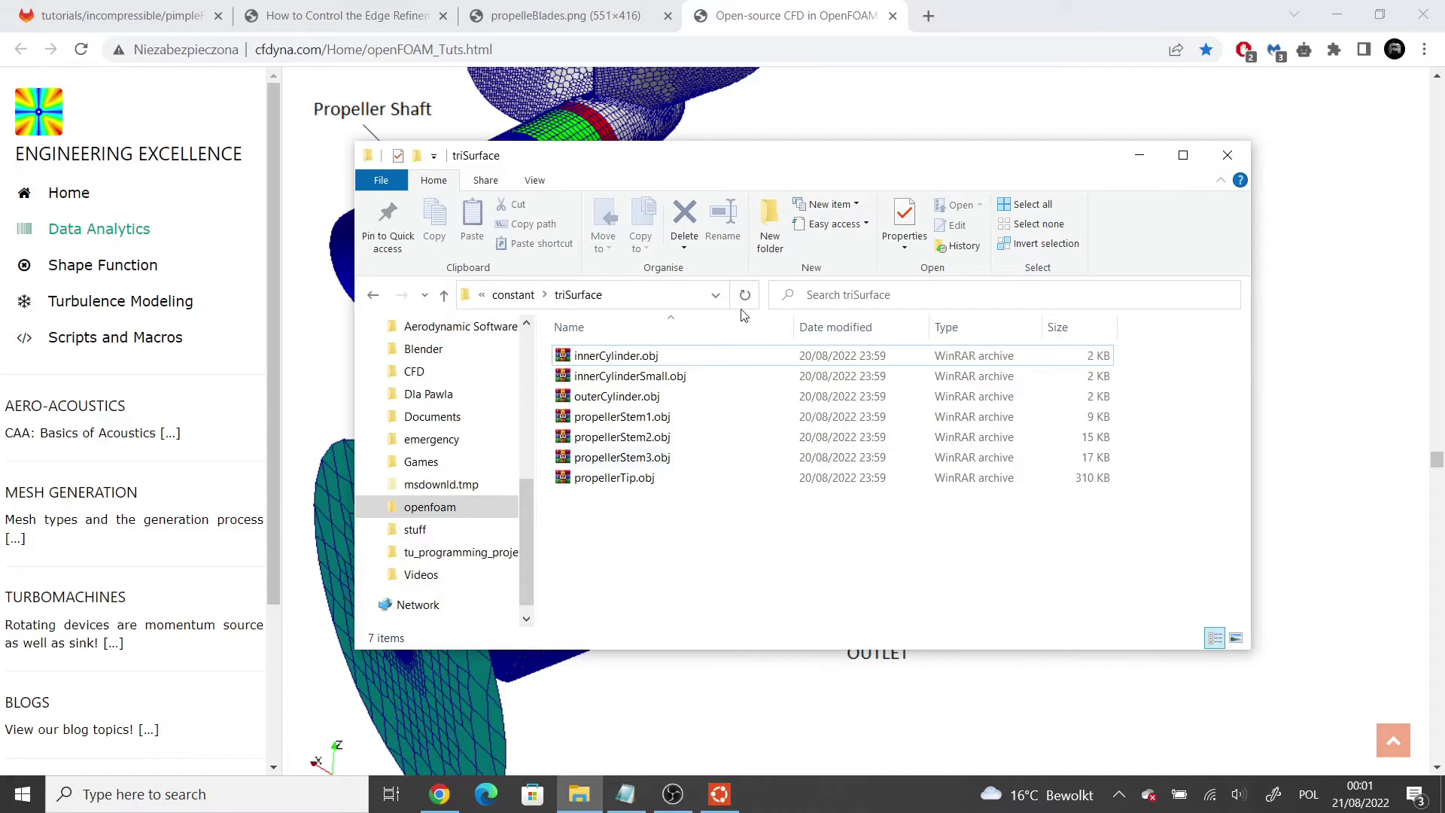
click(513, 295)
click(529, 296)
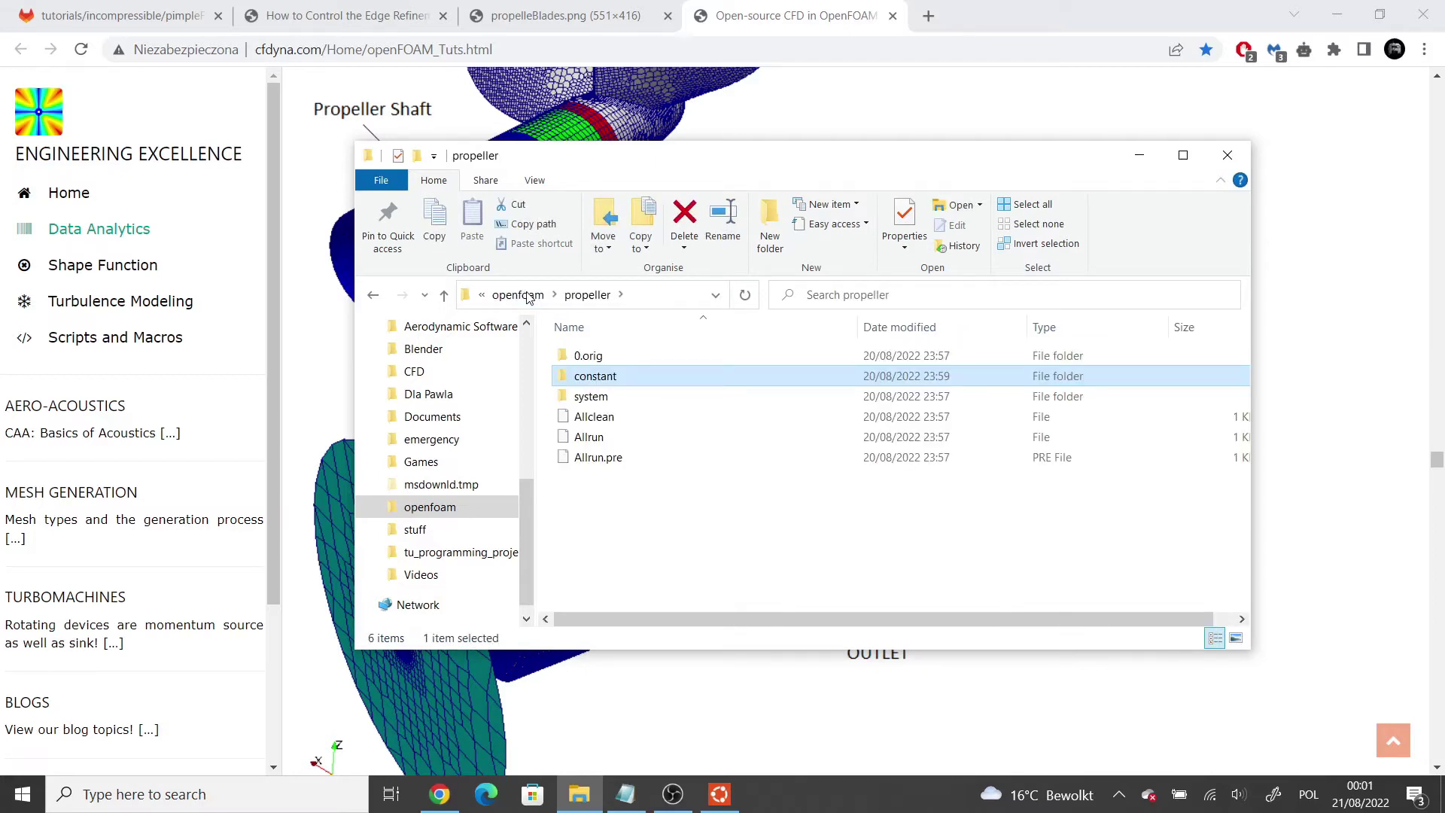
Step: Minimize Chrome, bring the Ubuntu terminal to the front and run blockMesh in the propeller case
click(1322, 13)
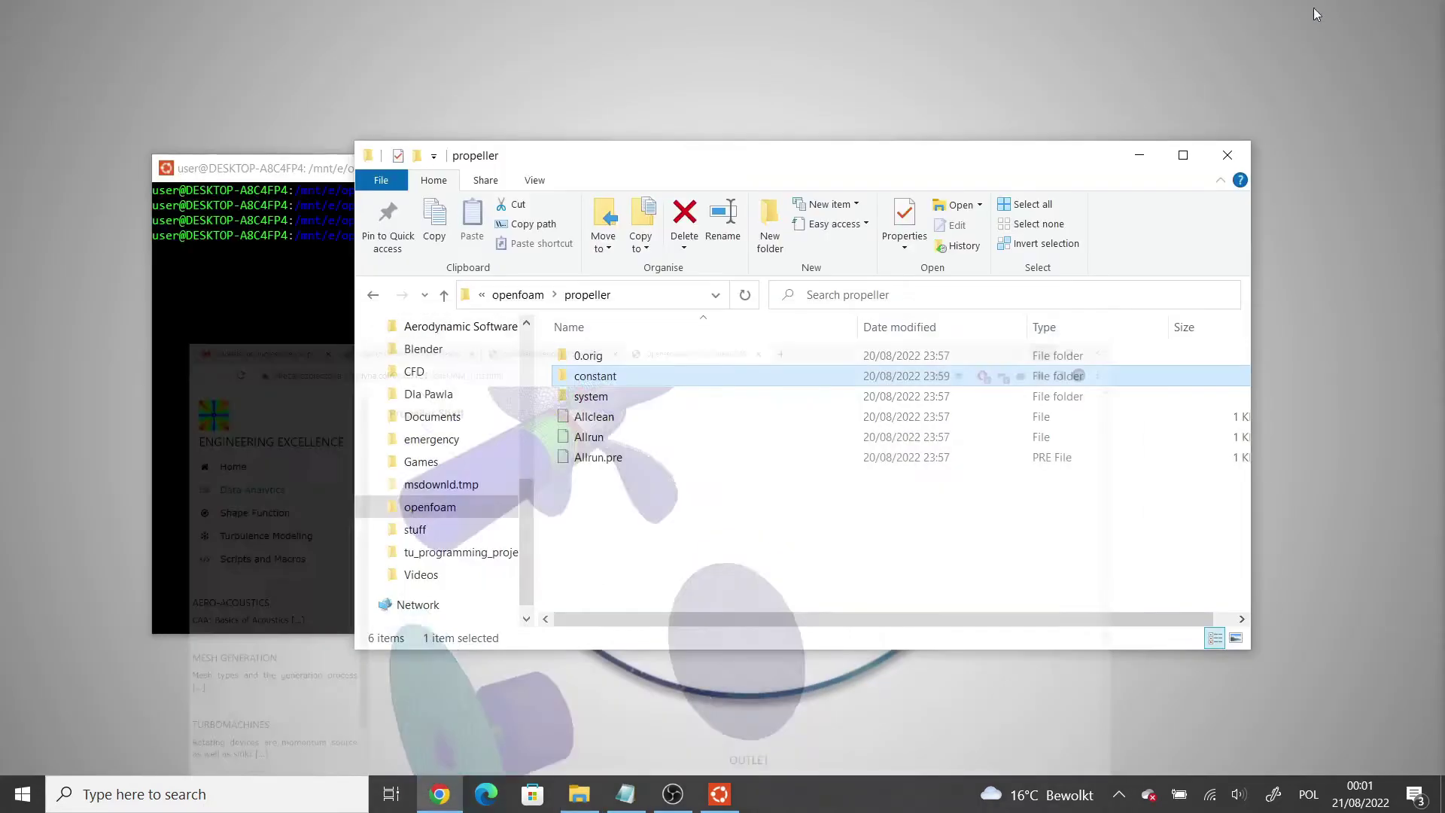
drag(871, 161, 987, 169)
click(335, 174)
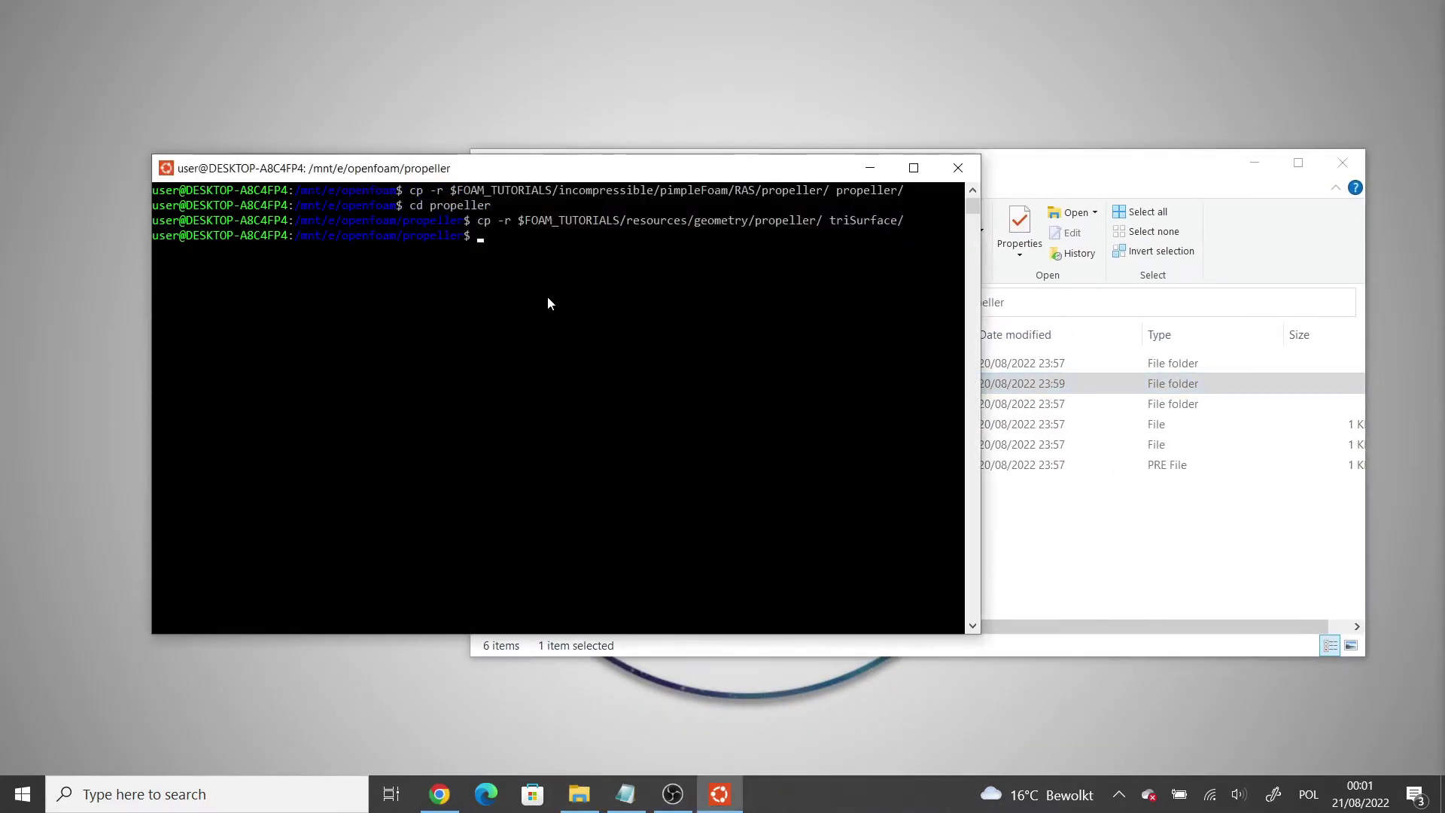
text(blockMesh)
key(Return)
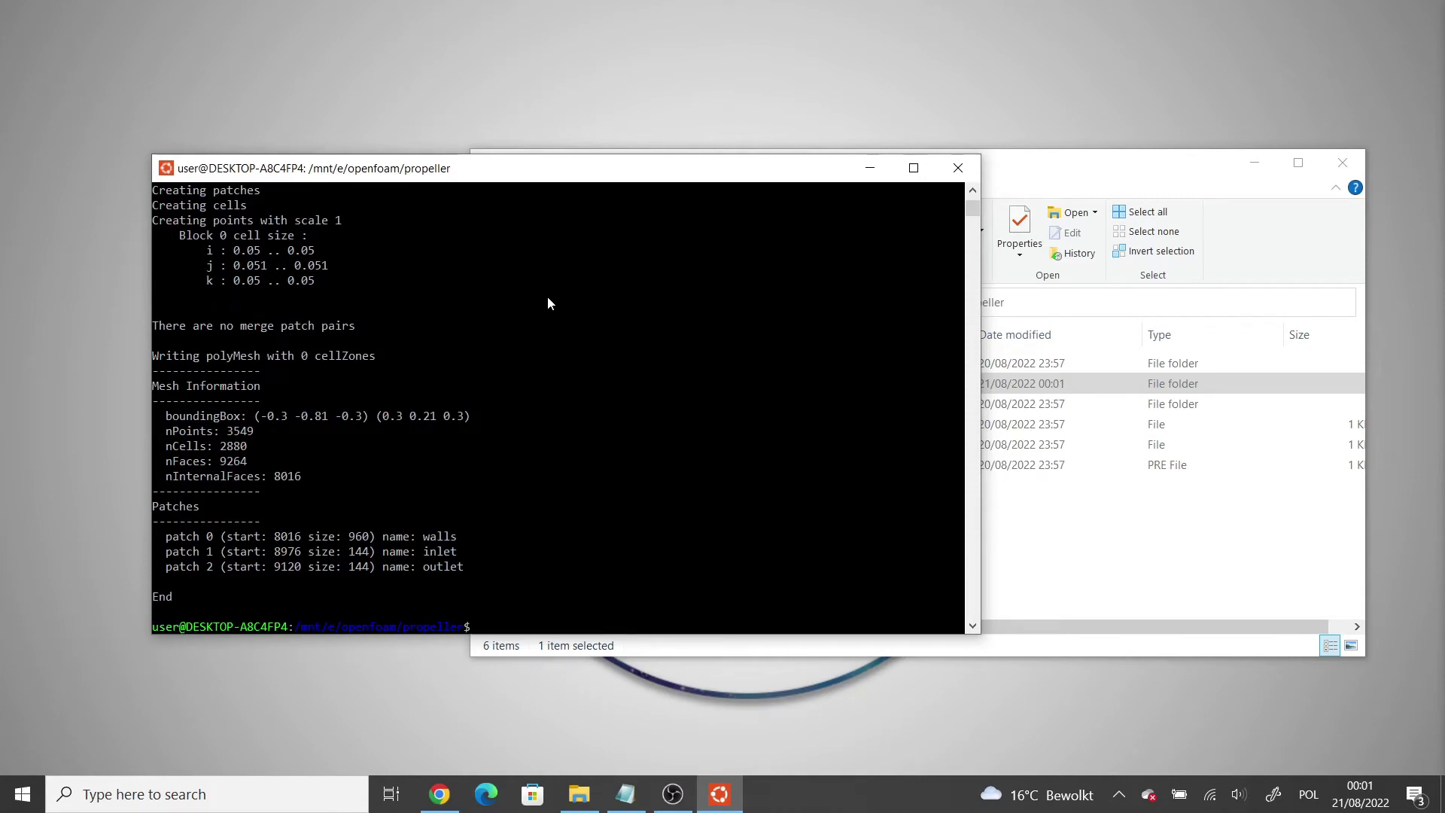
Step: Enter the surfaceFeatureExtract command at the terminal prompt without running it
text(surfaceFeatures)
key(BackSpace)
text(Extract)
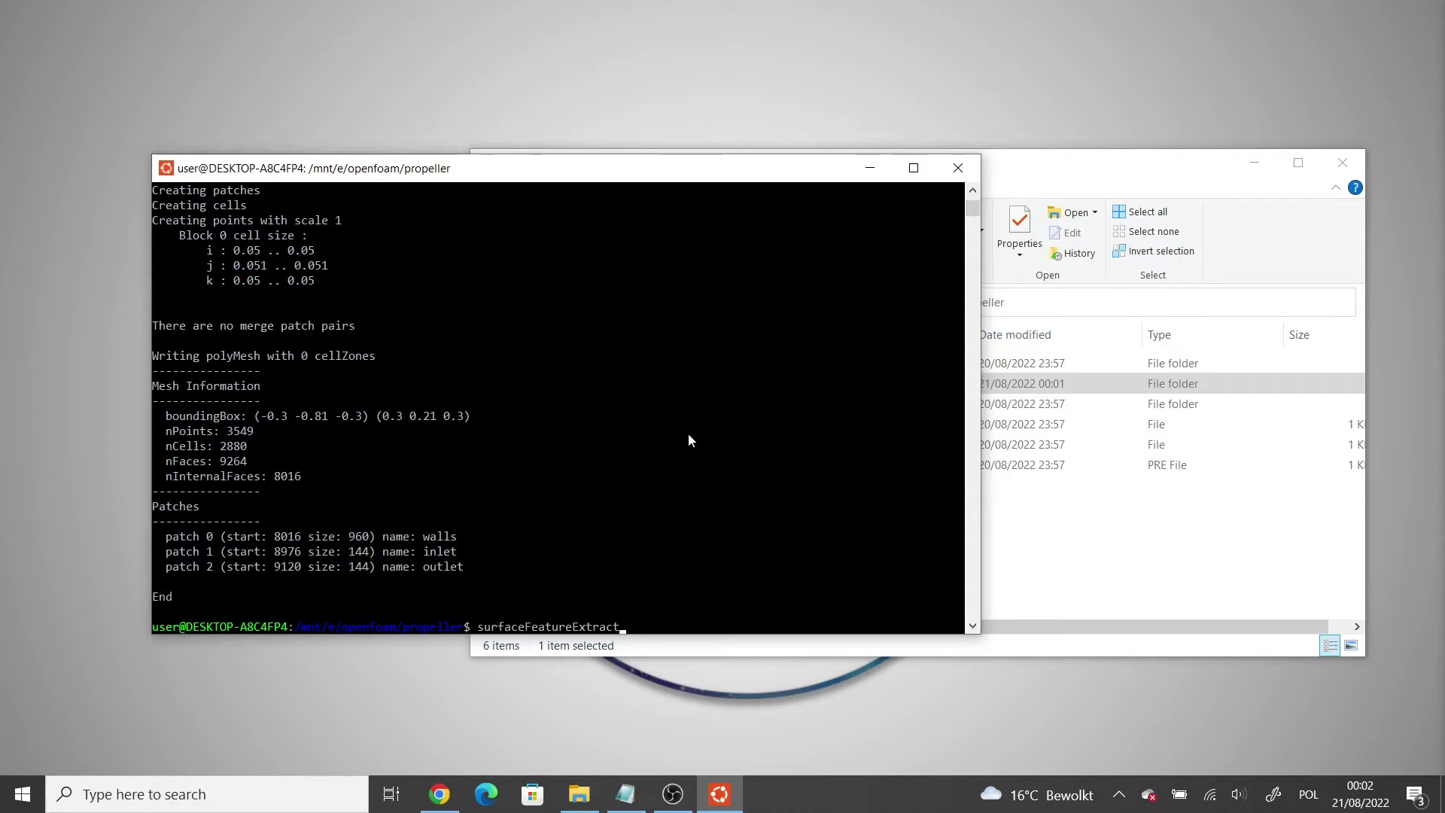
Step: Open surfaceFeatureExtractDictDefaults from the case's system folder in Notepad++, examine the includedAngle line, and minimize the editor
click(1002, 562)
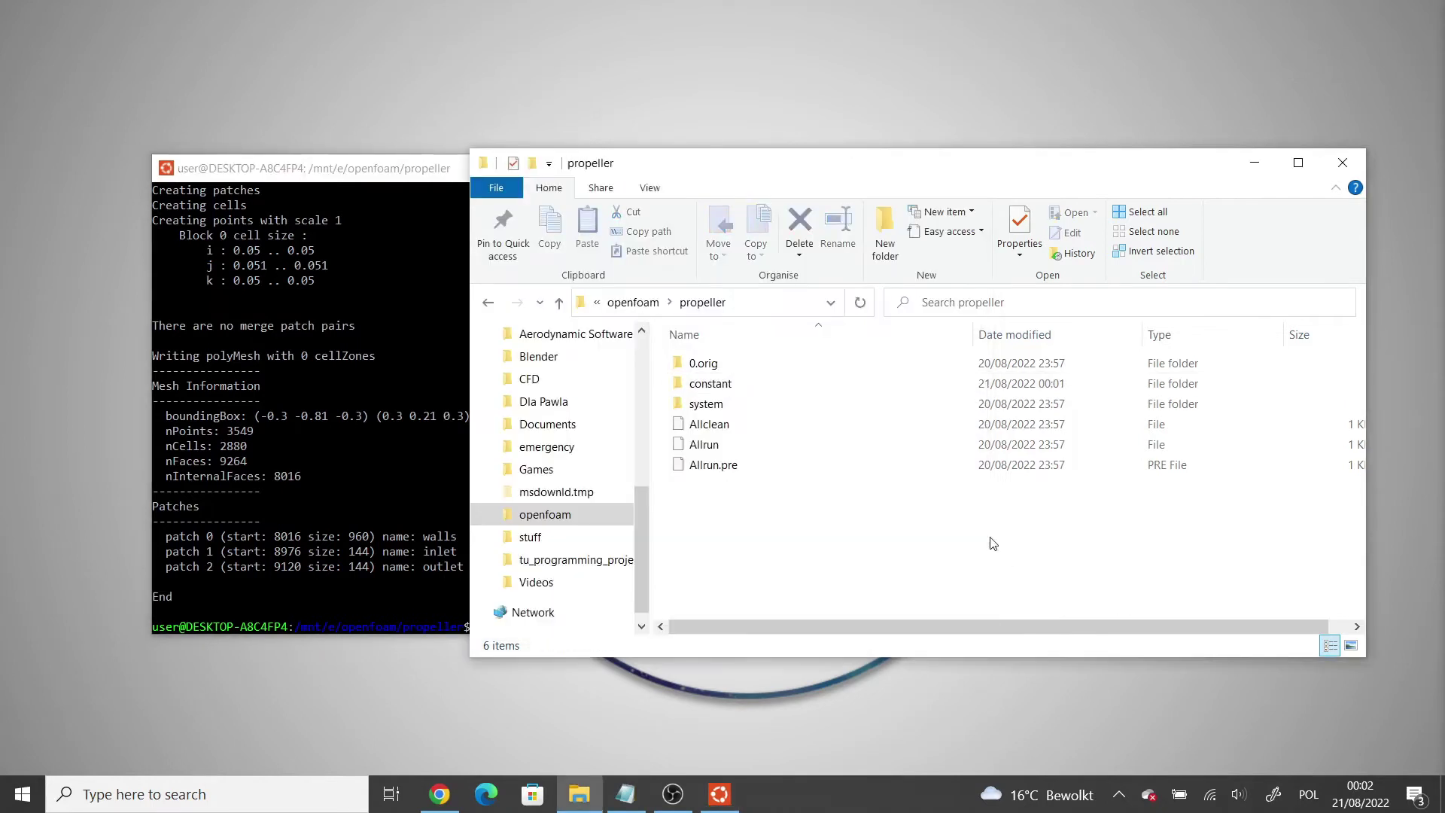
double_click(708, 404)
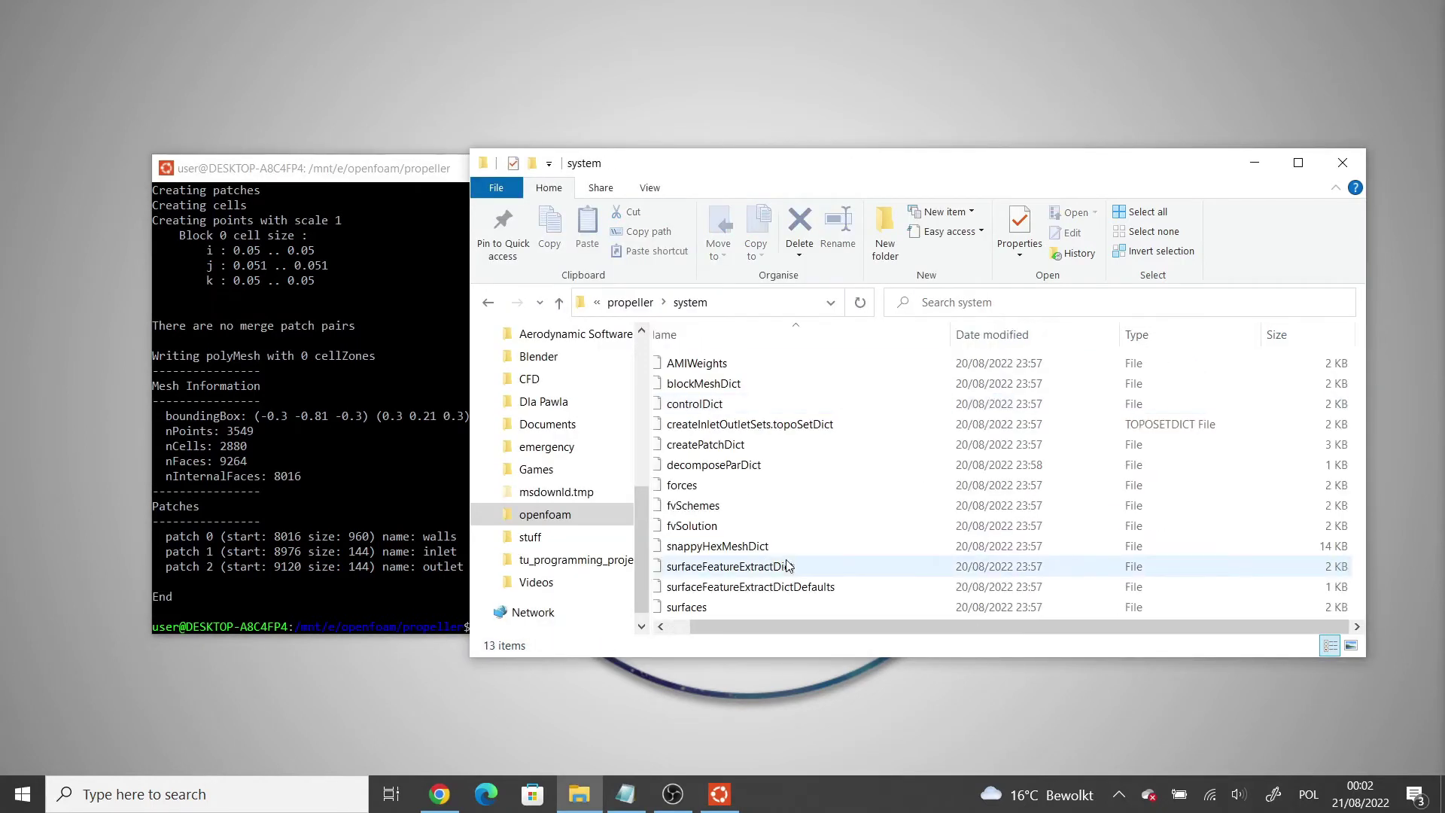
click(765, 586)
right_click(765, 586)
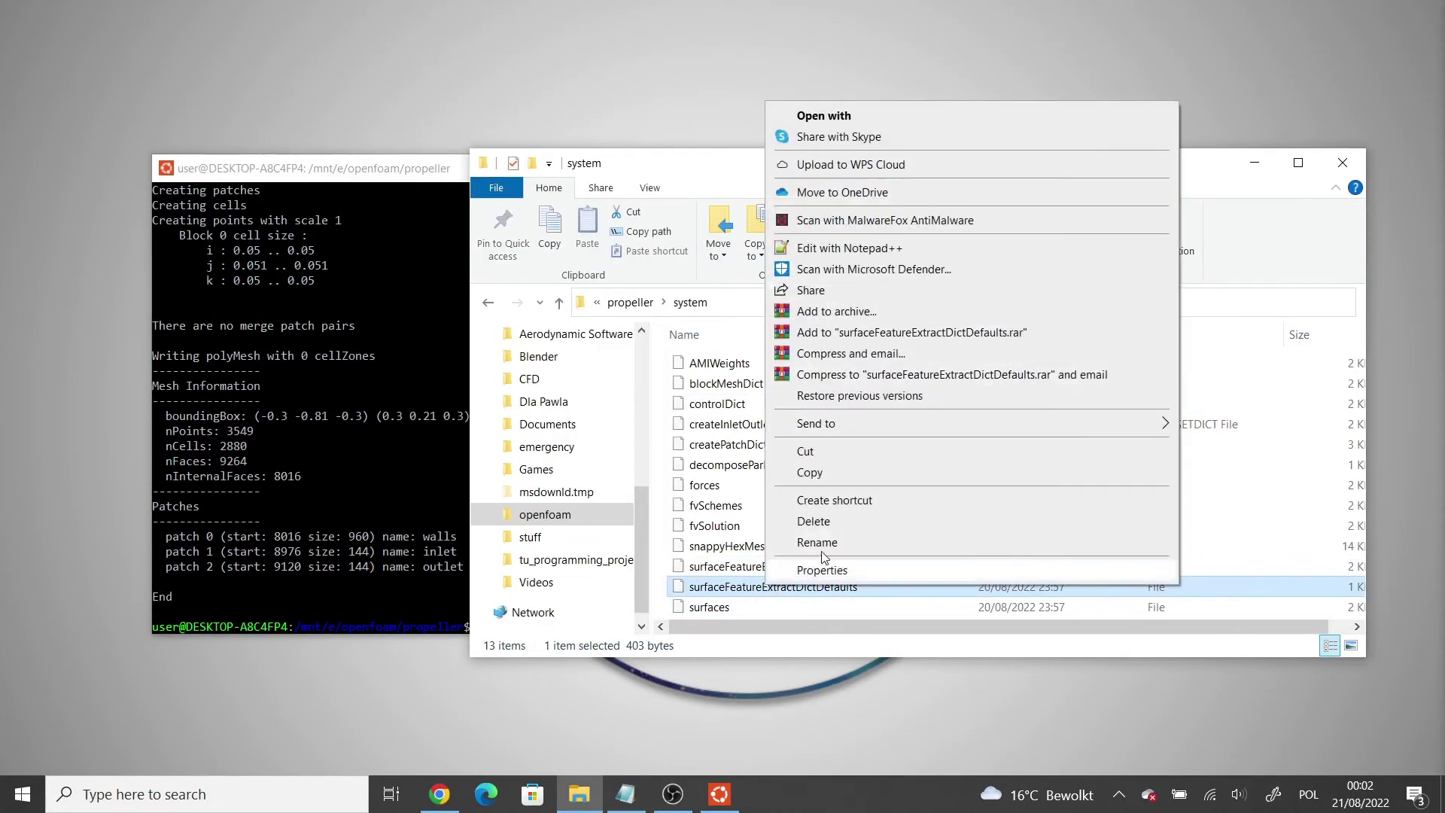
click(863, 249)
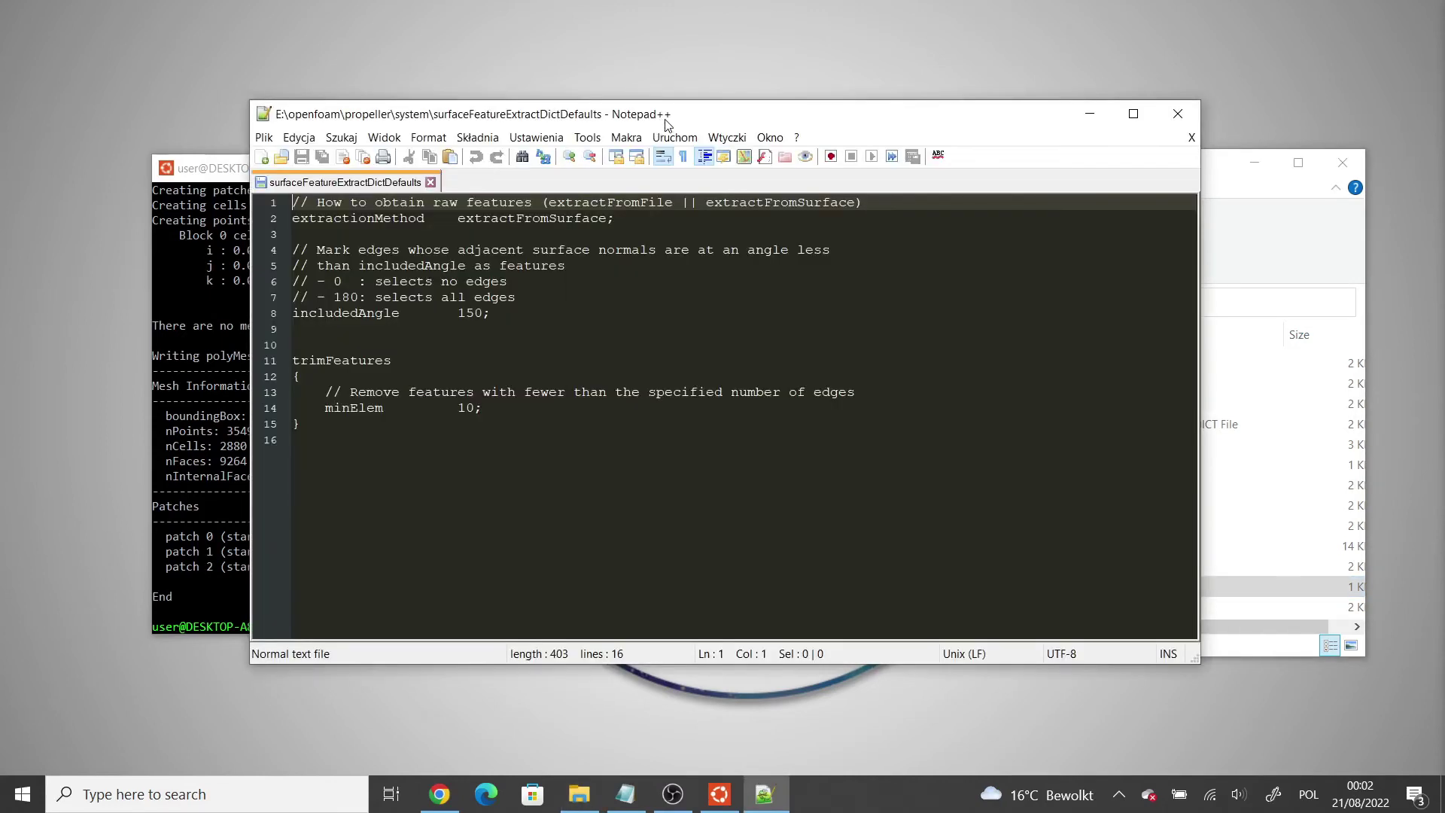
drag(864, 118, 852, 99)
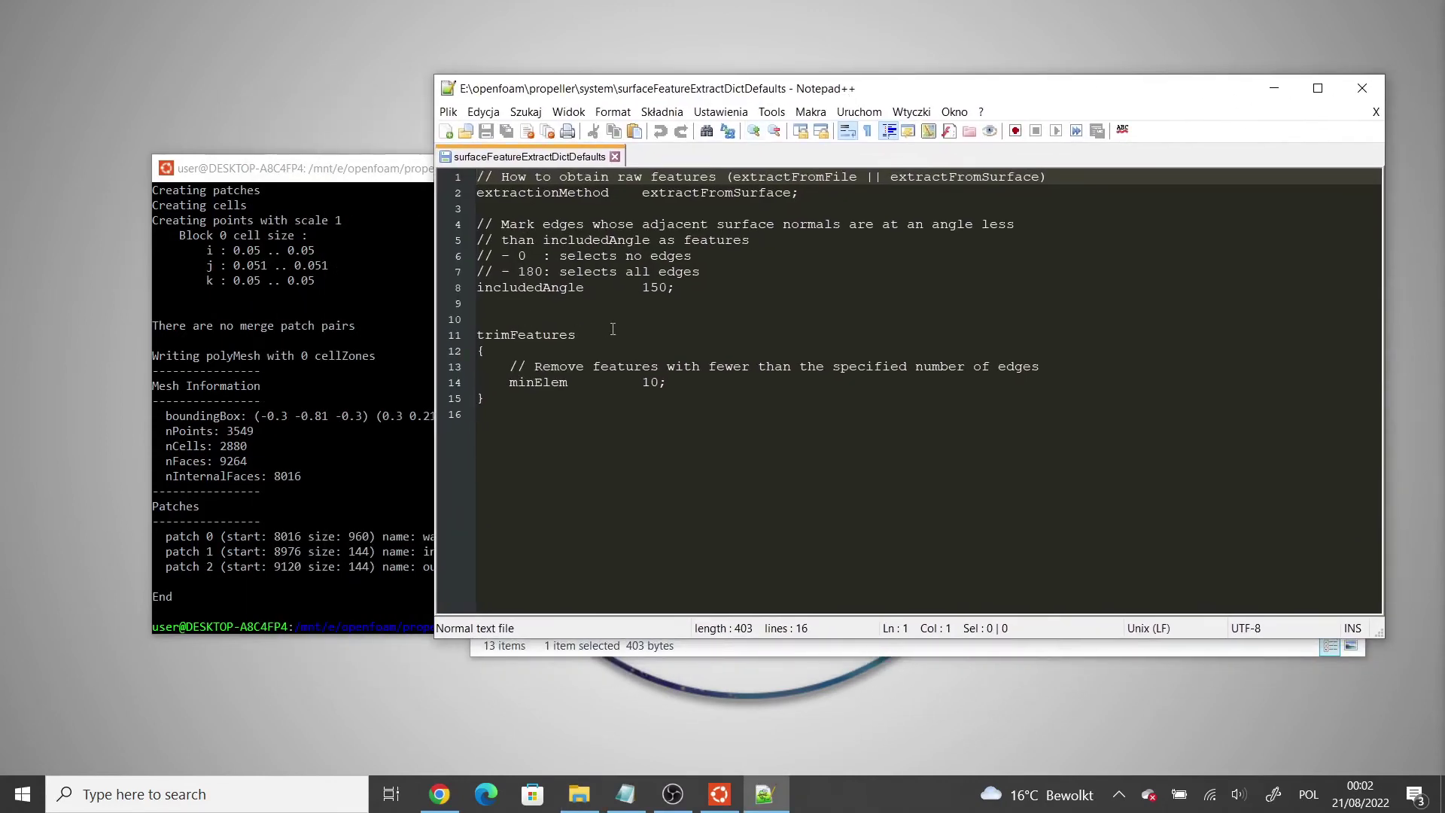
drag(680, 284, 443, 291)
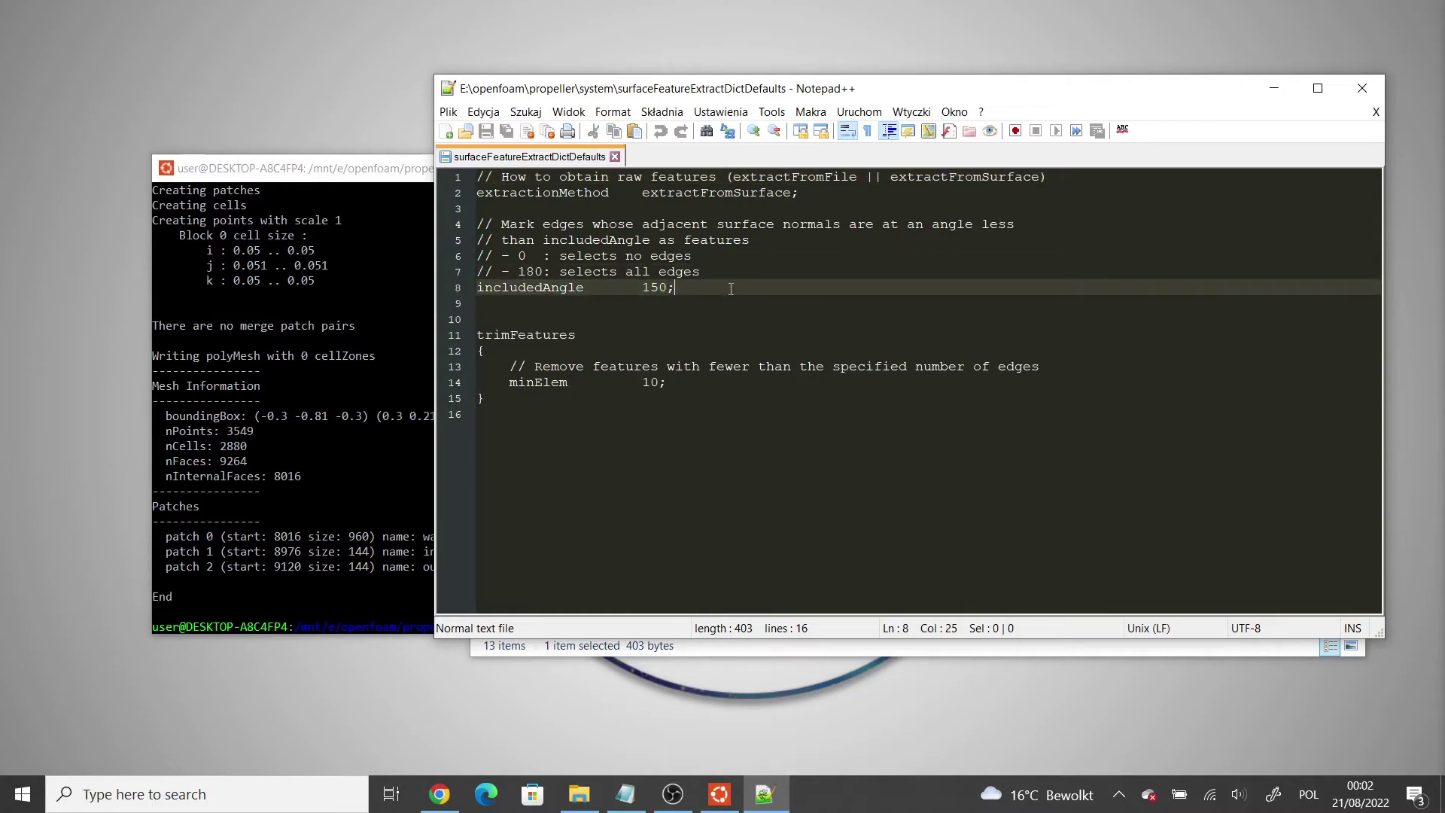
click(1267, 88)
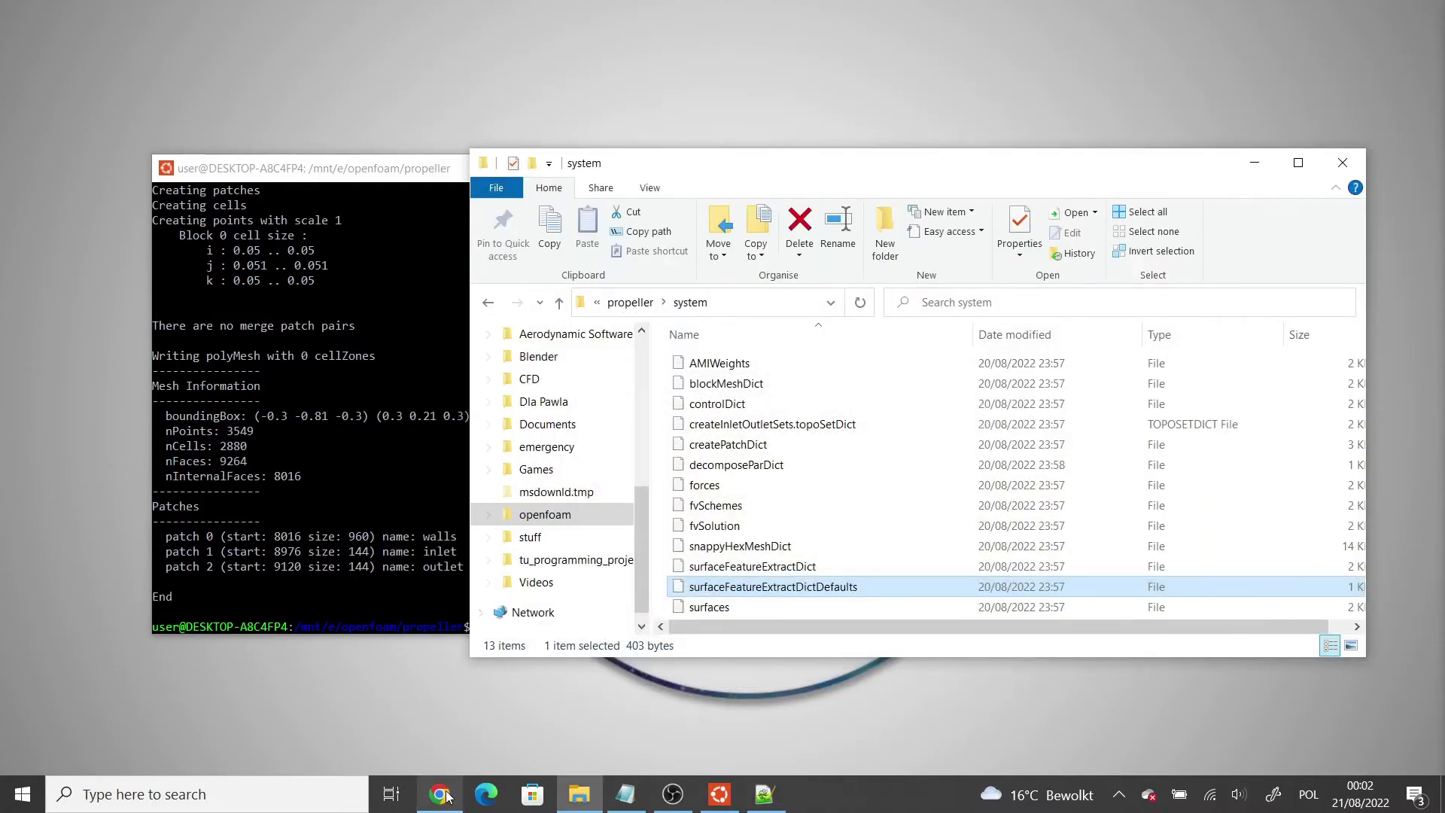
Step: Show the edge refinement page in Chrome, compare the cylinder meshes with and without edge refinement, and minimize the browser
click(440, 794)
click(290, 16)
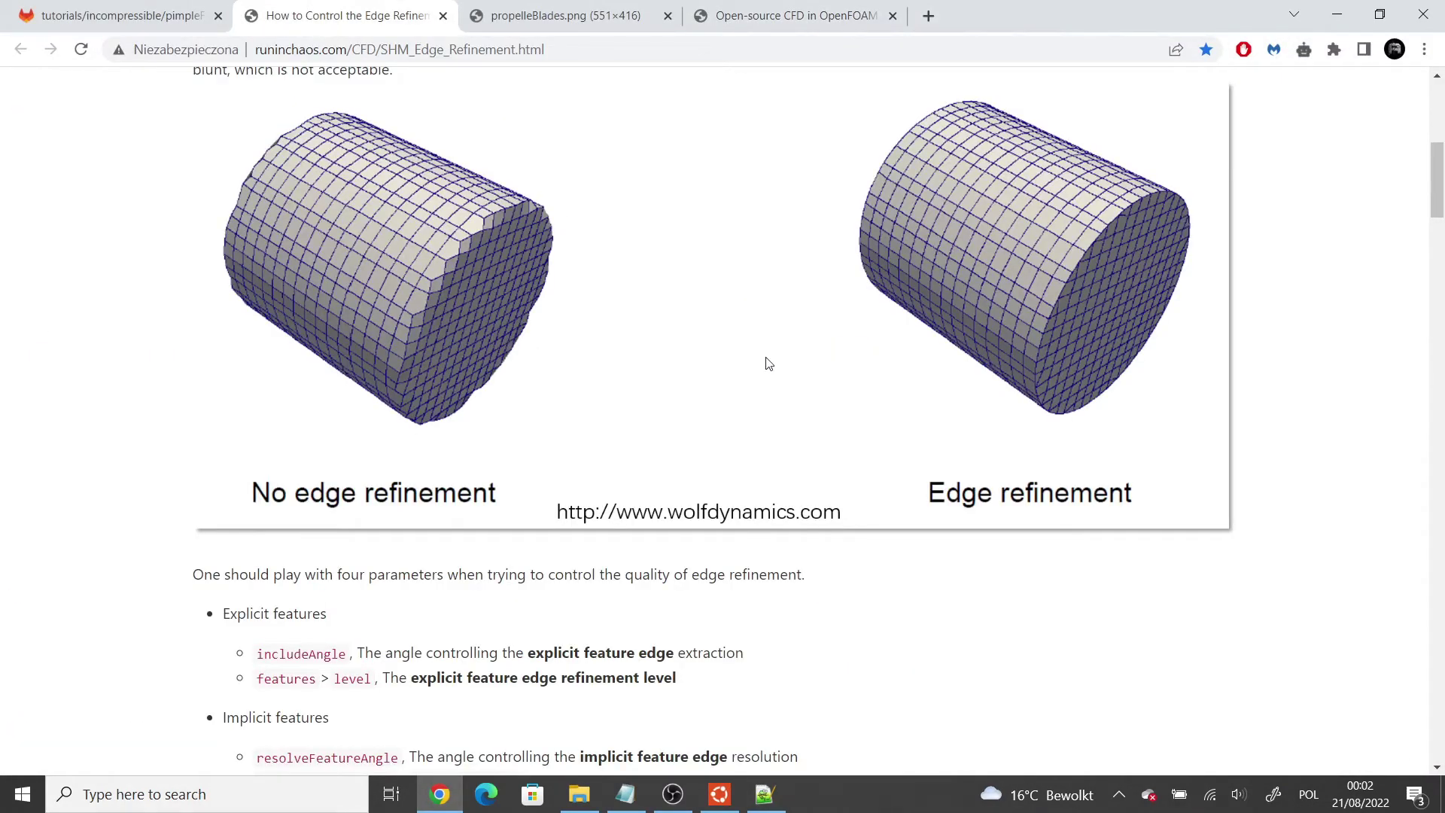
scroll(761, 363, up, 1)
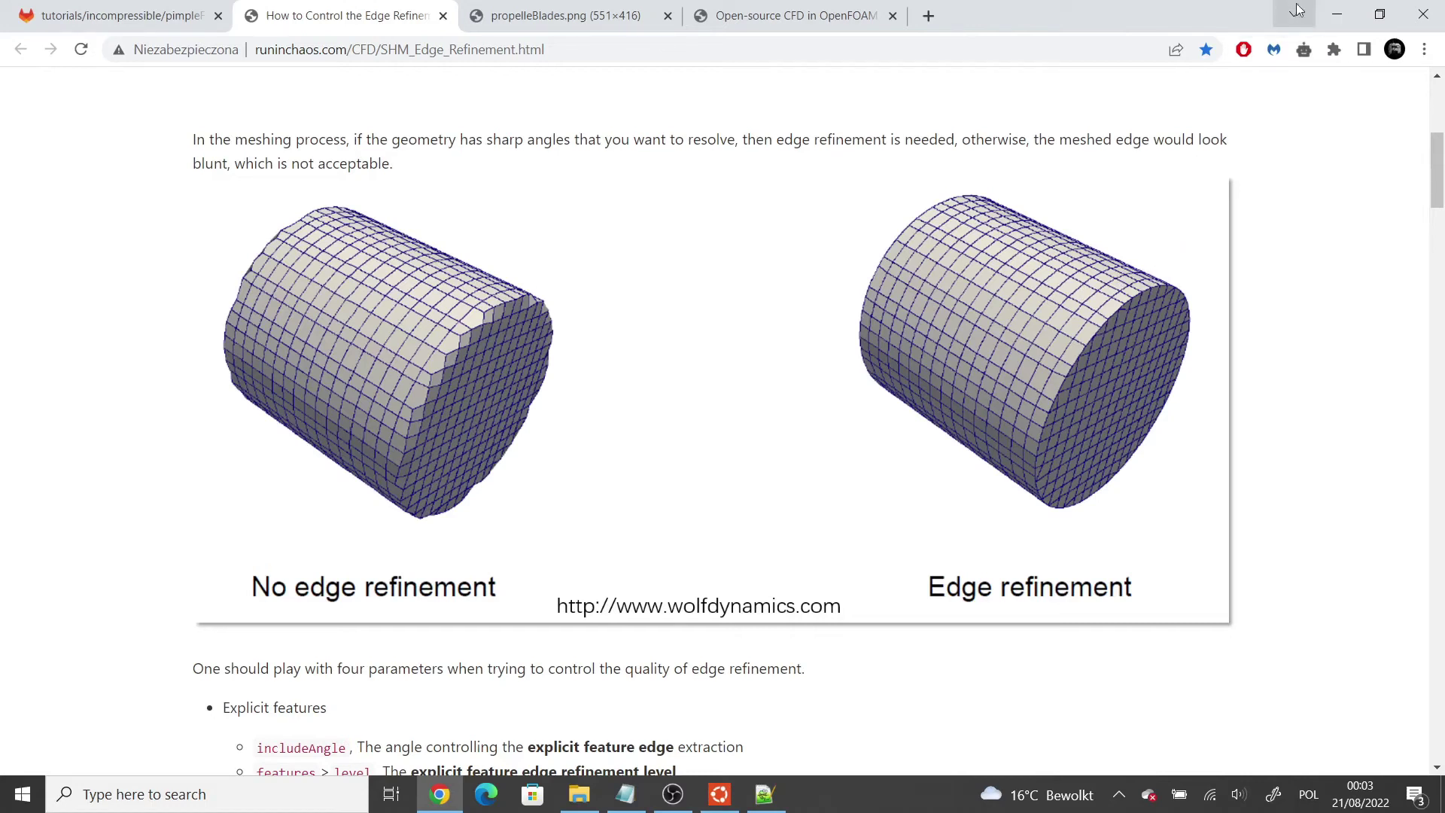
click(1337, 14)
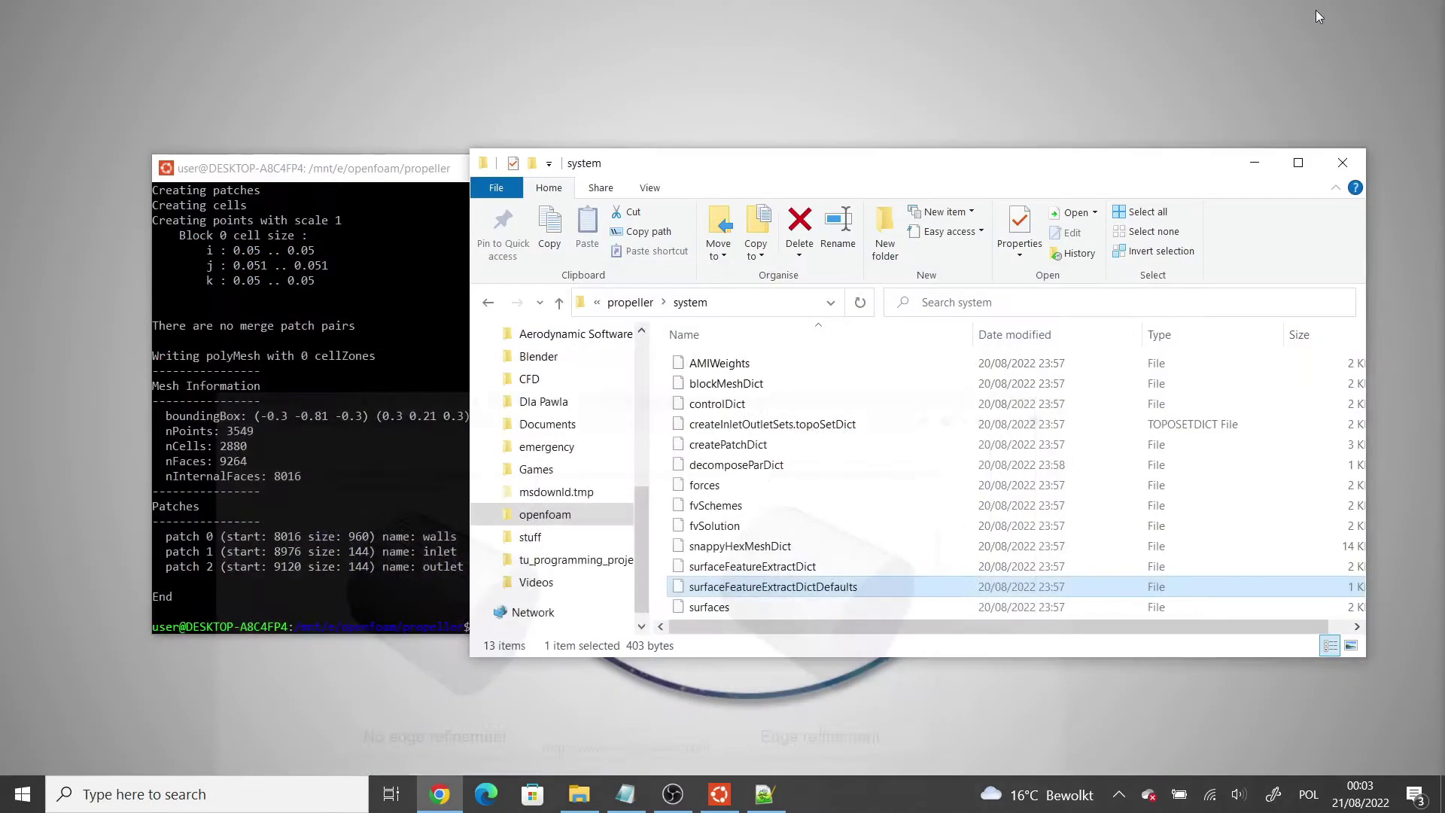
Step: Return to the terminal and run the prepared surfaceFeatureExtract command
click(630, 302)
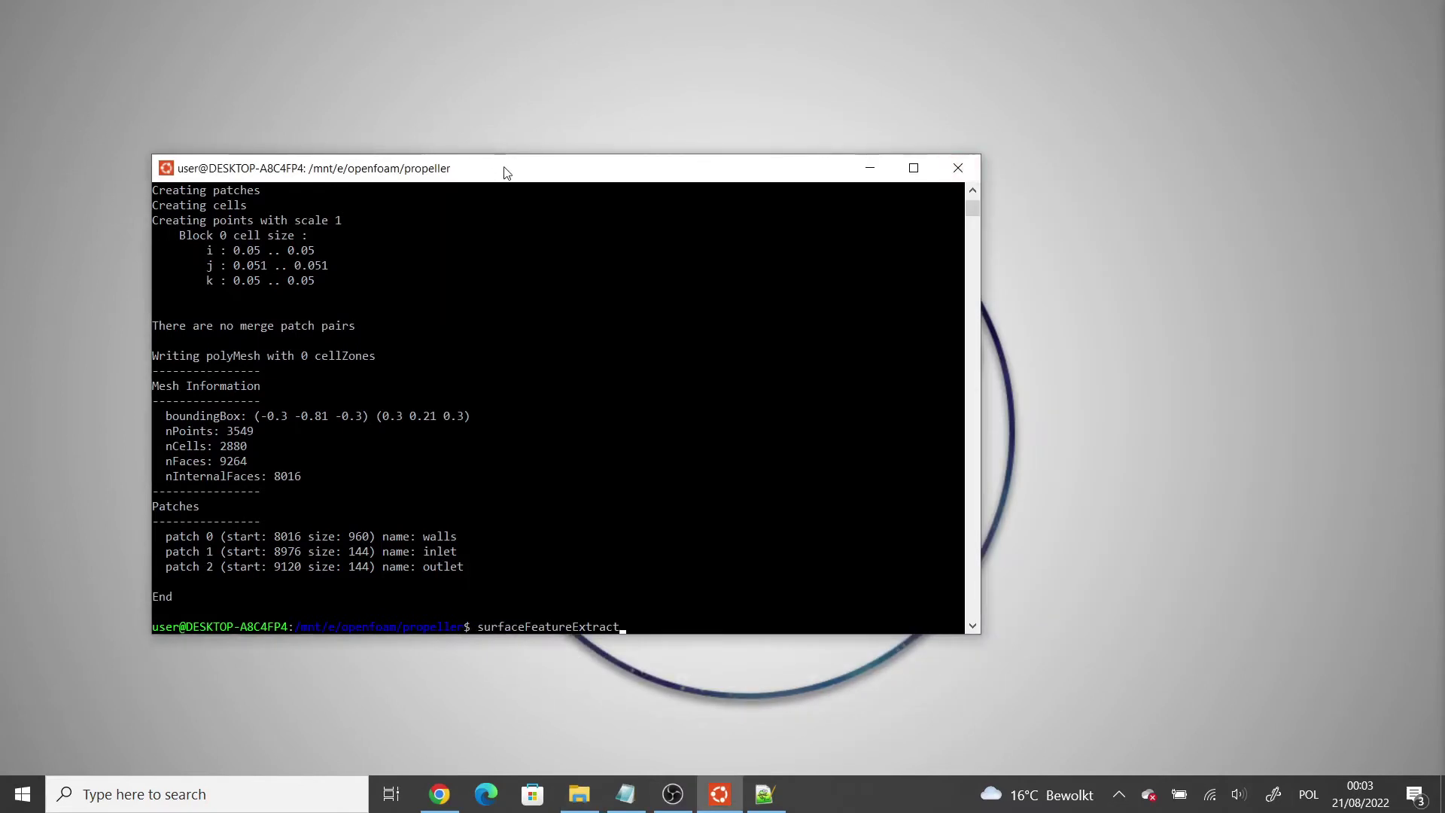
drag(539, 143, 620, 150)
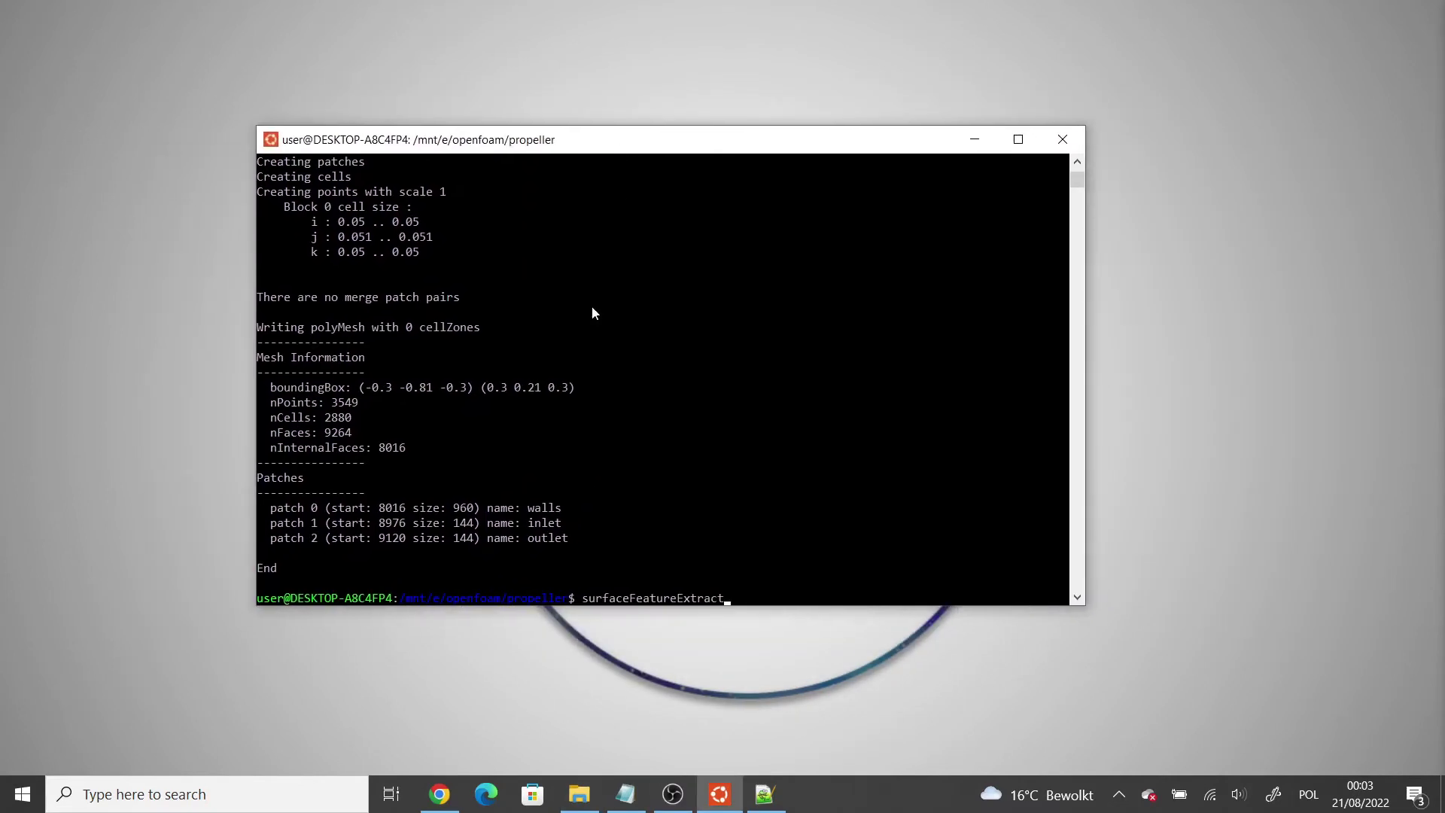
key(Return)
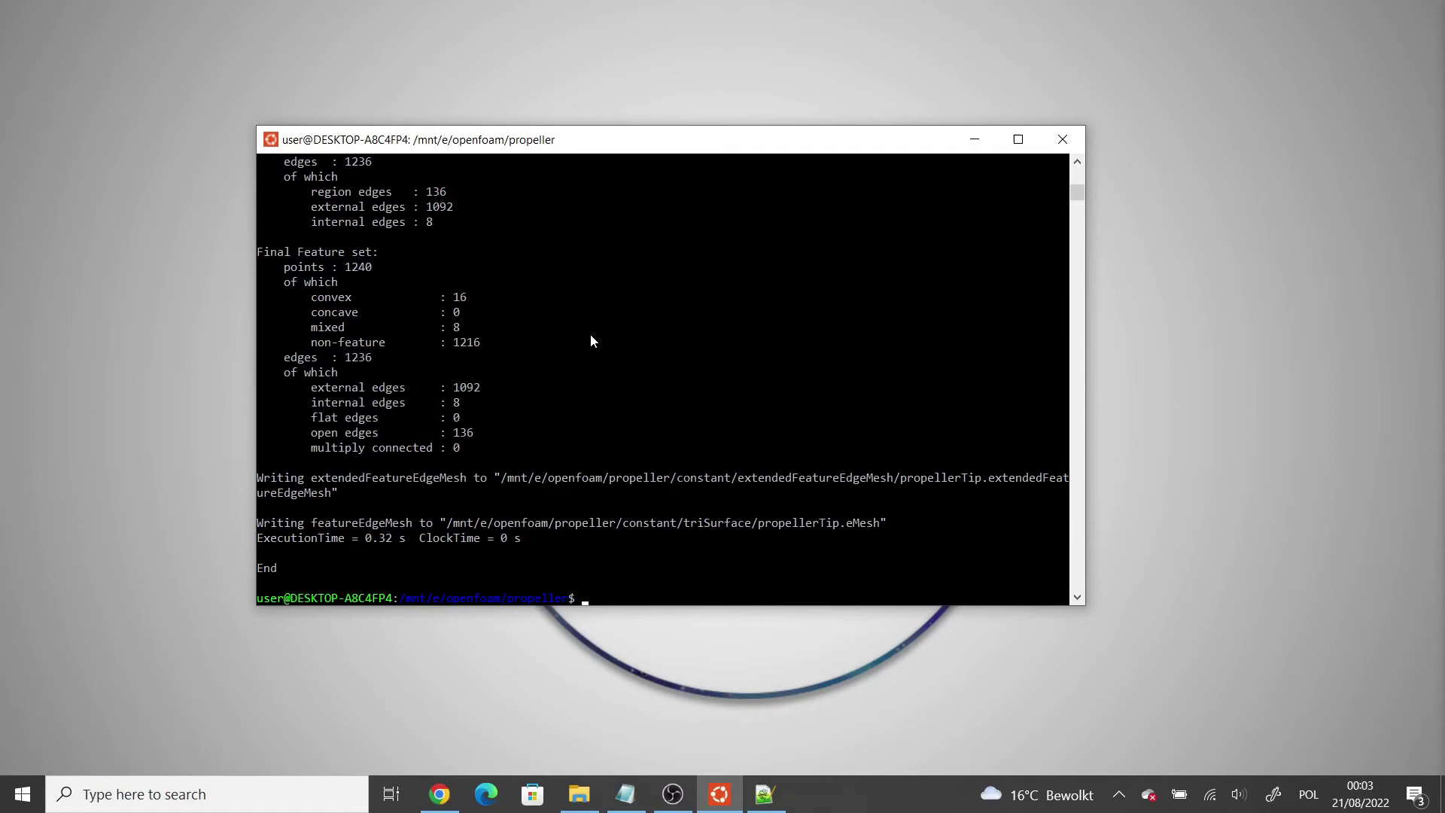
Step: Mesh the propeller geometry by running snappyHexMesh -overwrite
text(snappe)
key(BackSpace)
text(yHexMesh -overwrite)
key(Return)
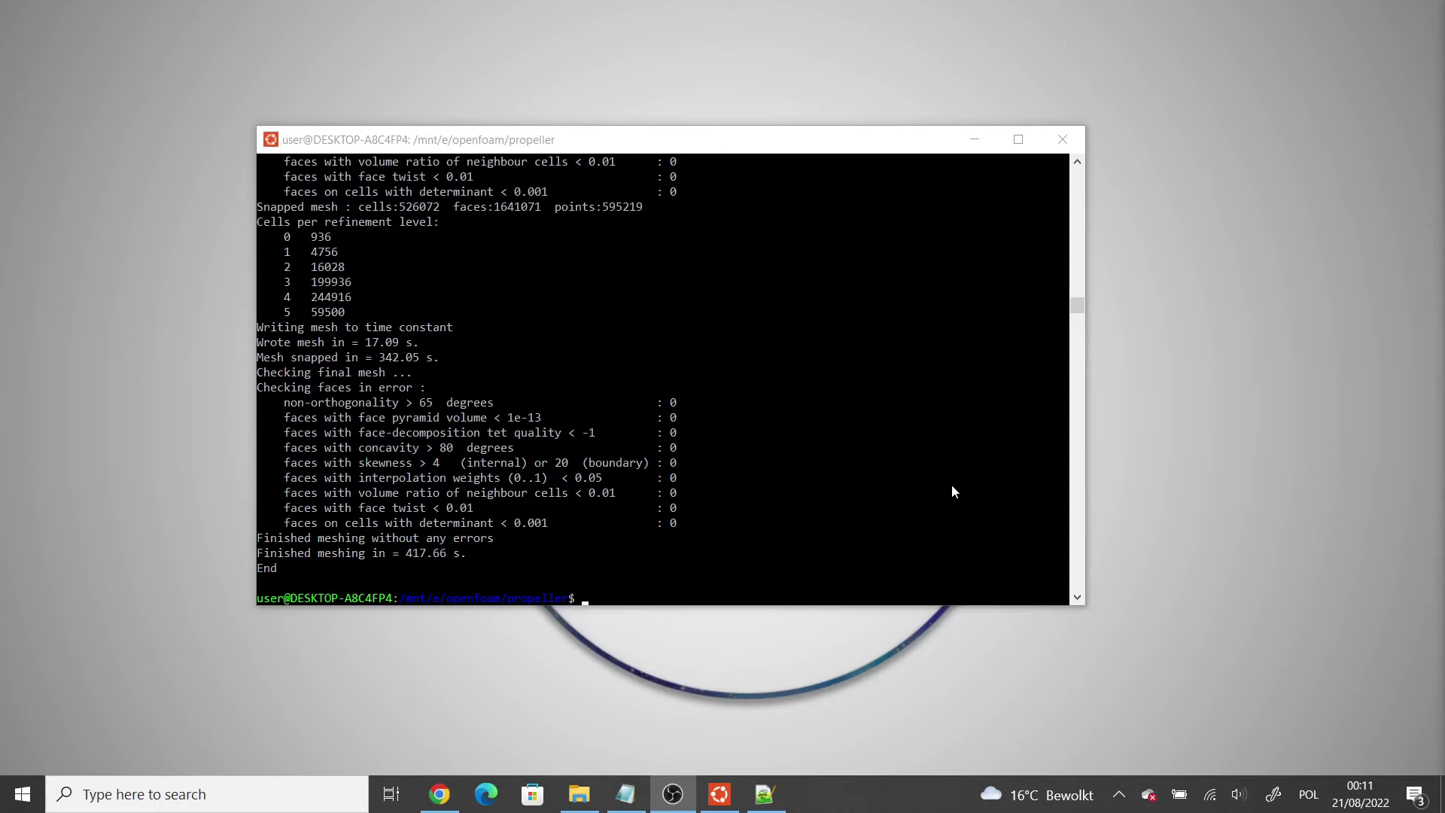
Step: Renumber the finished mesh by running renumberMesh -overwrite
click(801, 588)
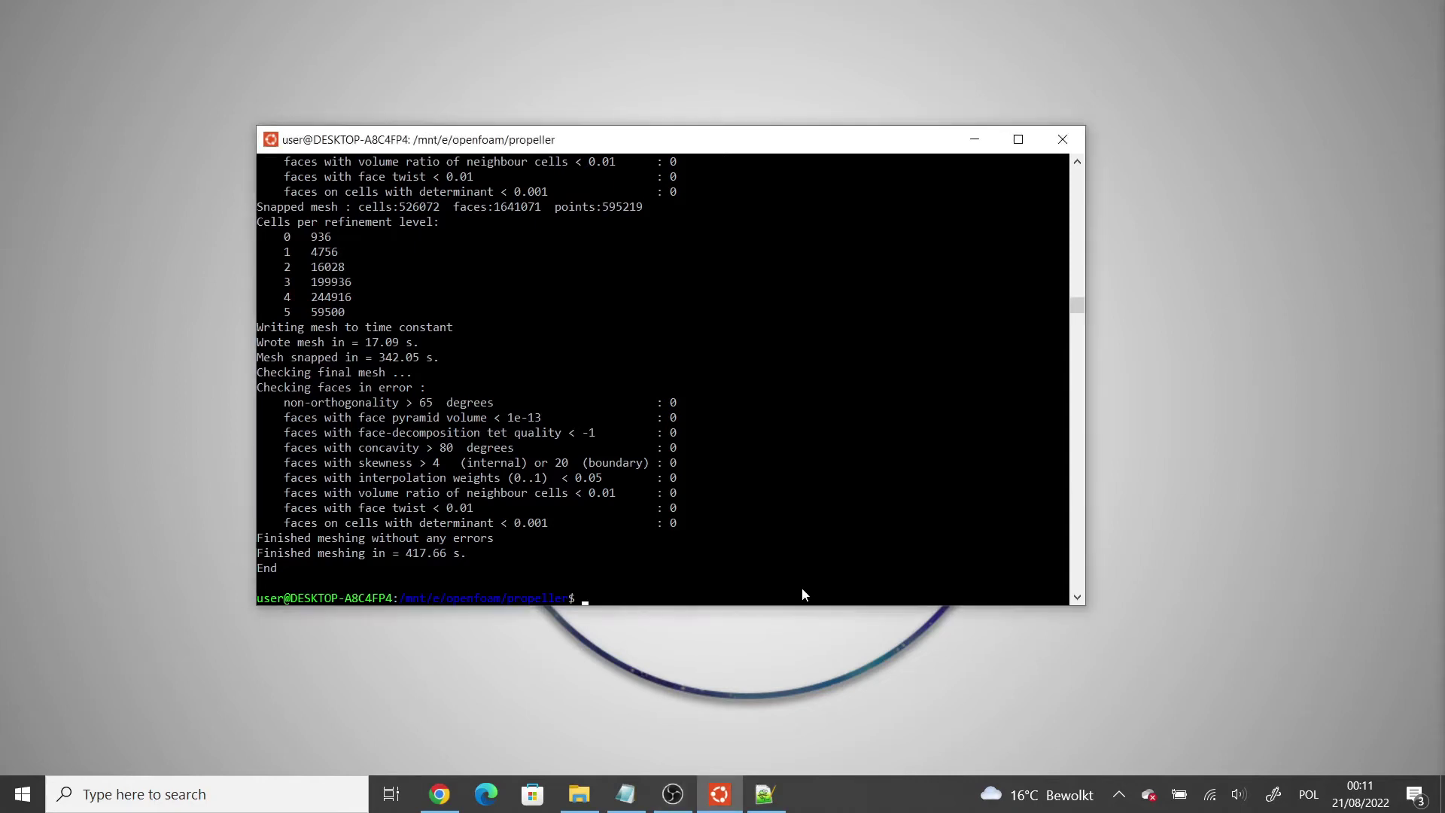
text(renumberMesh -overwrite)
key(Return)
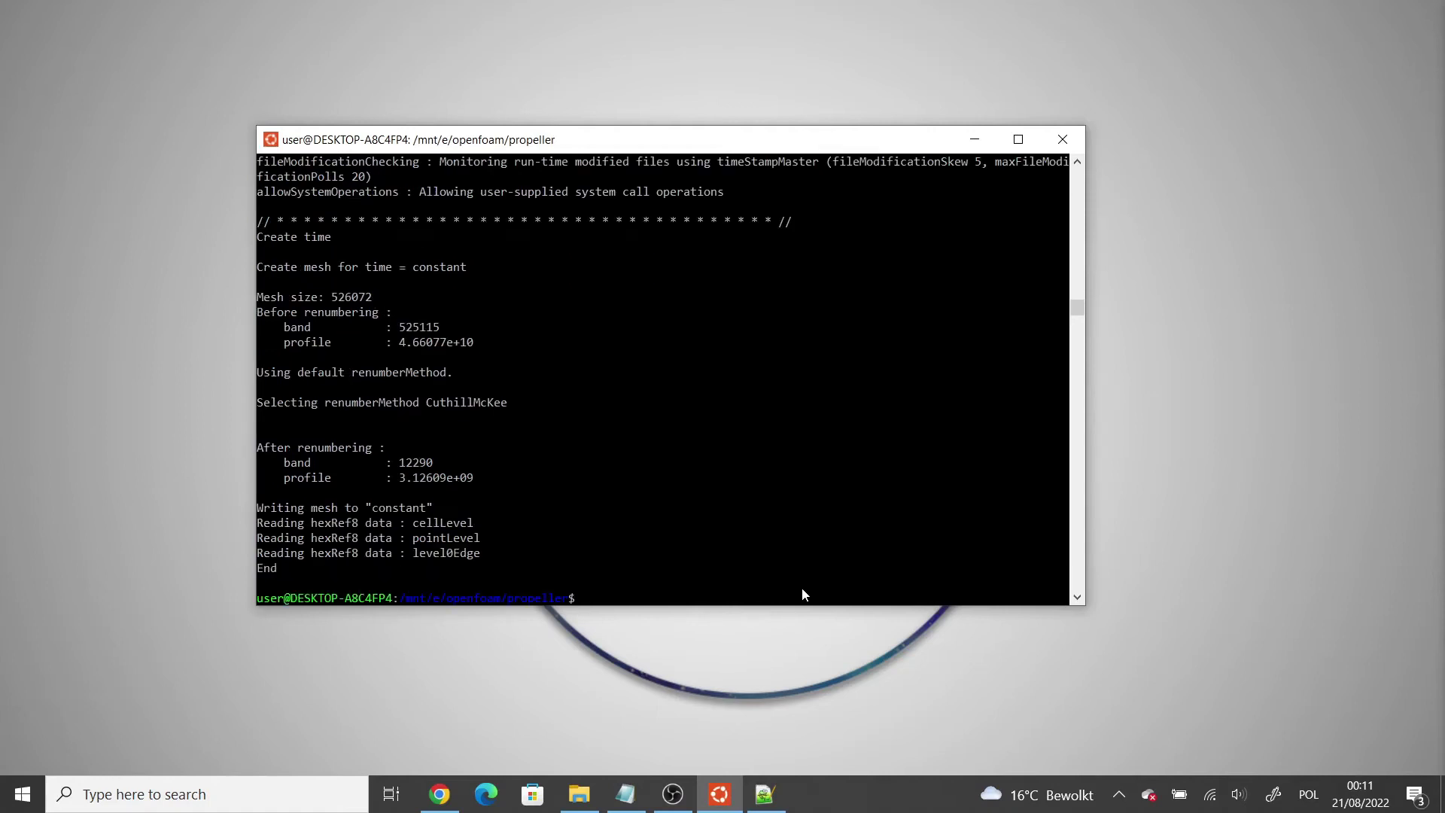
Step: Remove any existing 0 directory from the case with rm -rf 0
text(rm)
text(-rf 0)
key(Return)
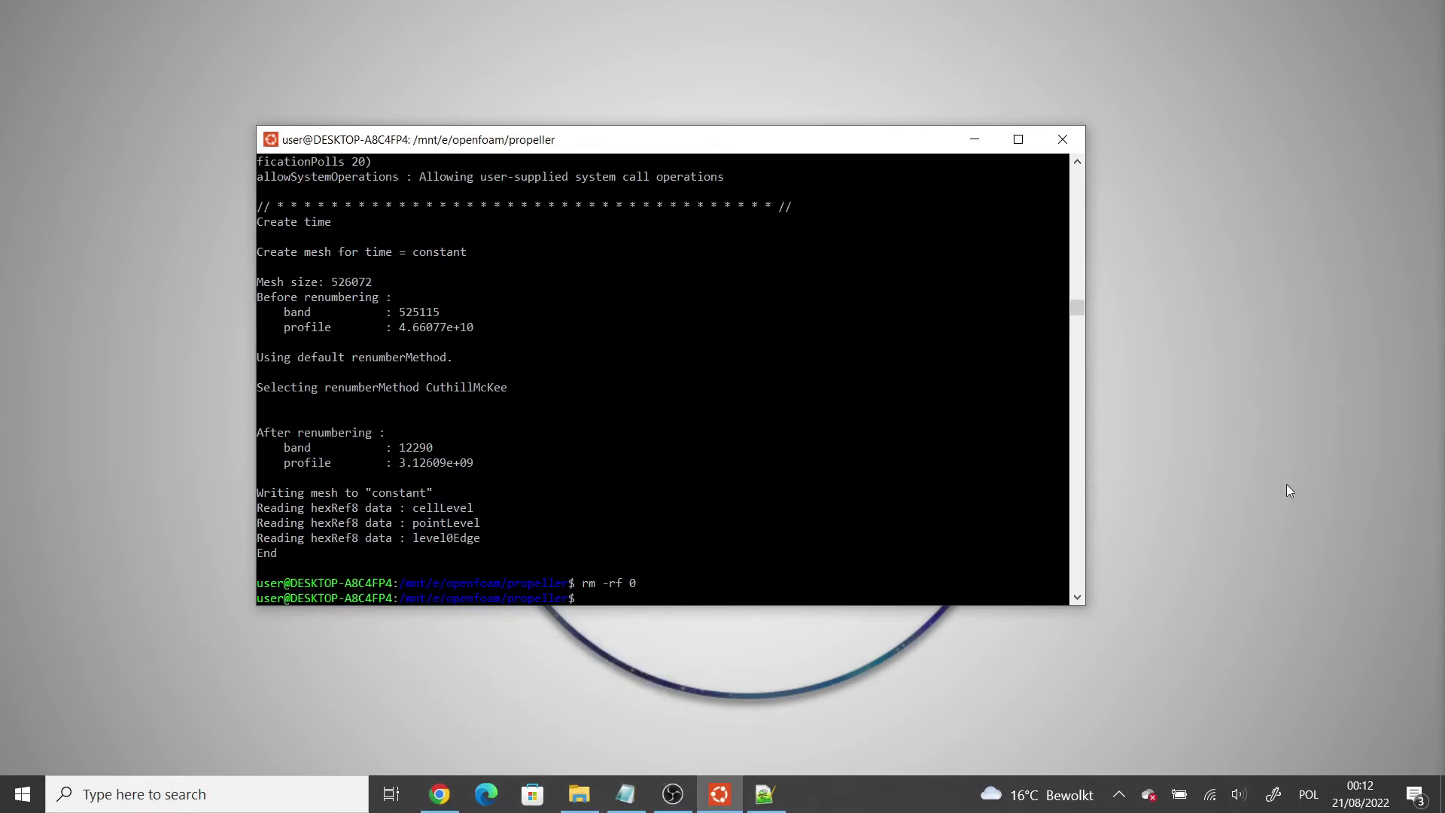
Step: Create the inlet and outlet face sets by running topoSet -dict system/createInletOutletSets.topoSetDict
text(topoSet -dict system/create)
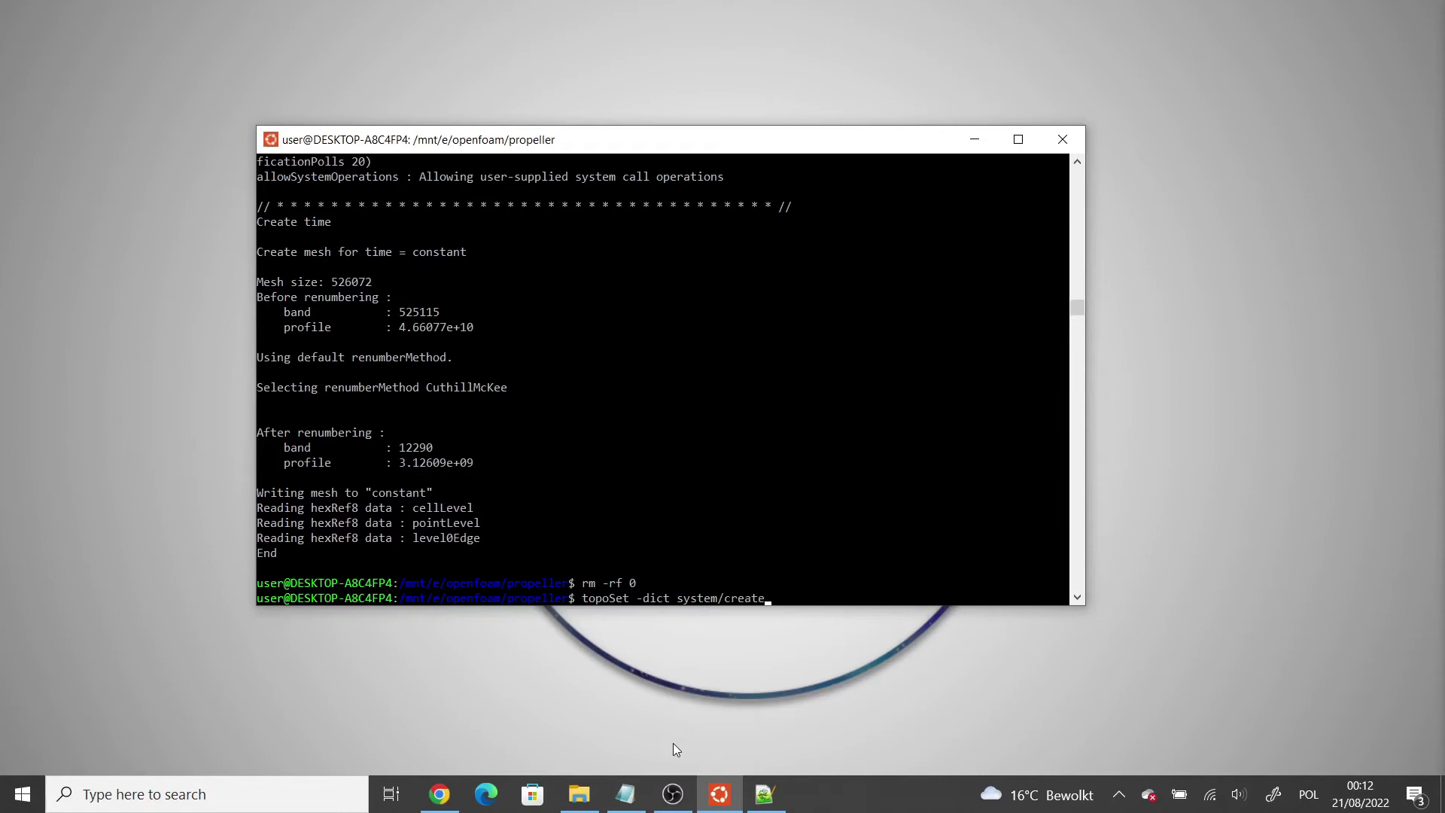
text(Inlet)
text(Ou)
text(tlet)
text(Sets.)
text(topoSet)
text(Dict)
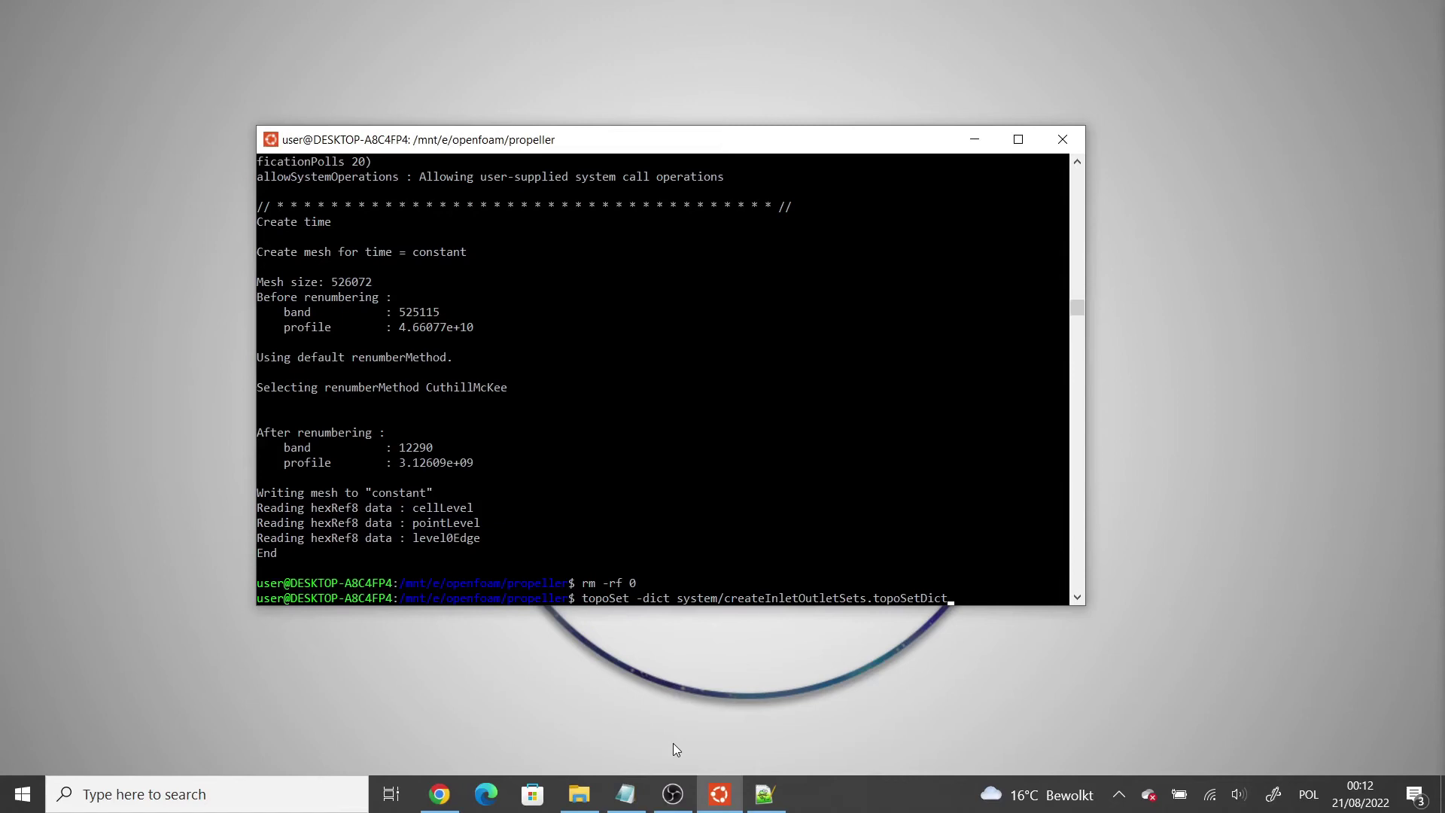
key(Return)
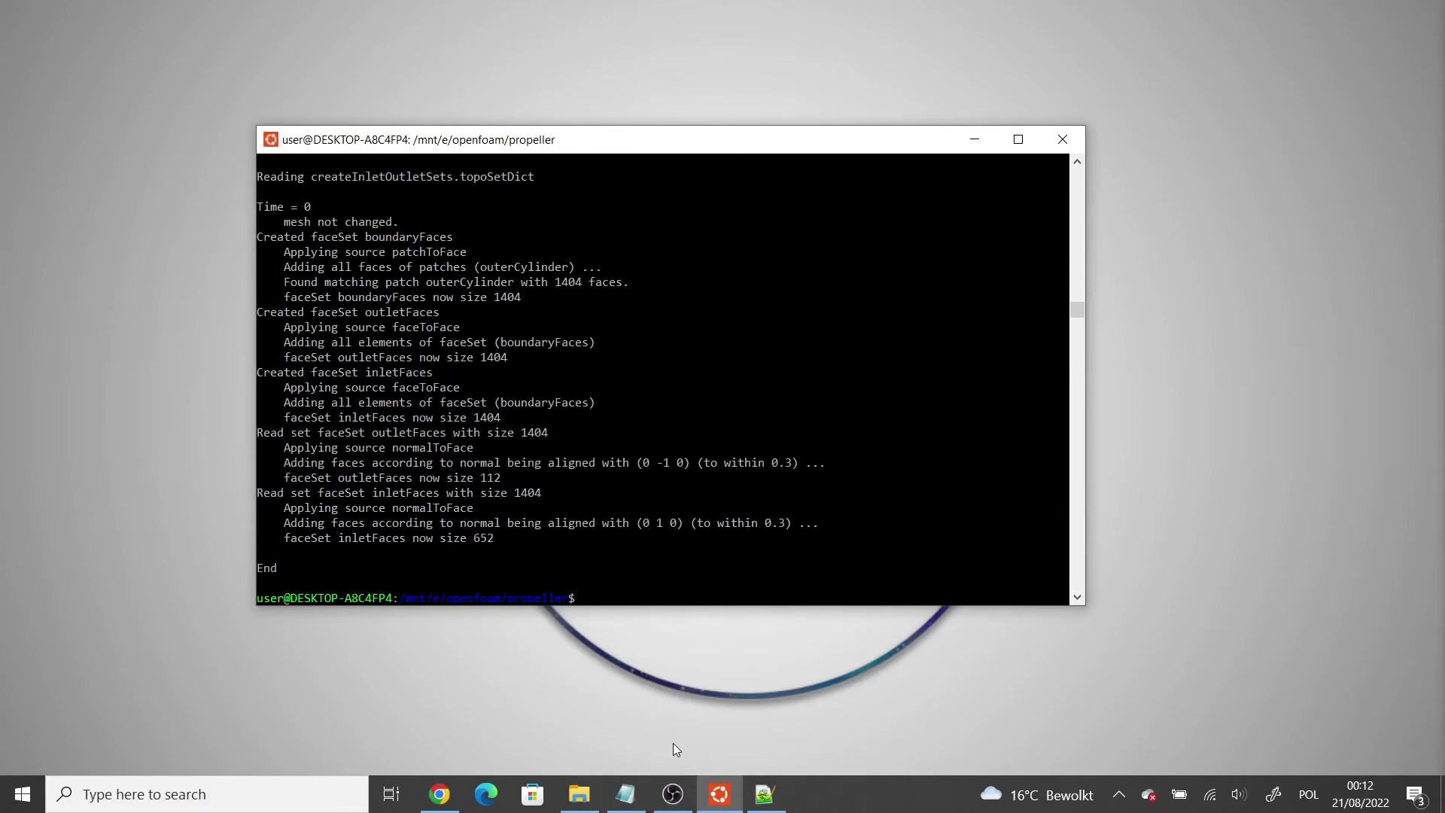
Step: Open createInletOutletSets.topoSetDict from the propeller case's system folder in Notepad++
click(586, 795)
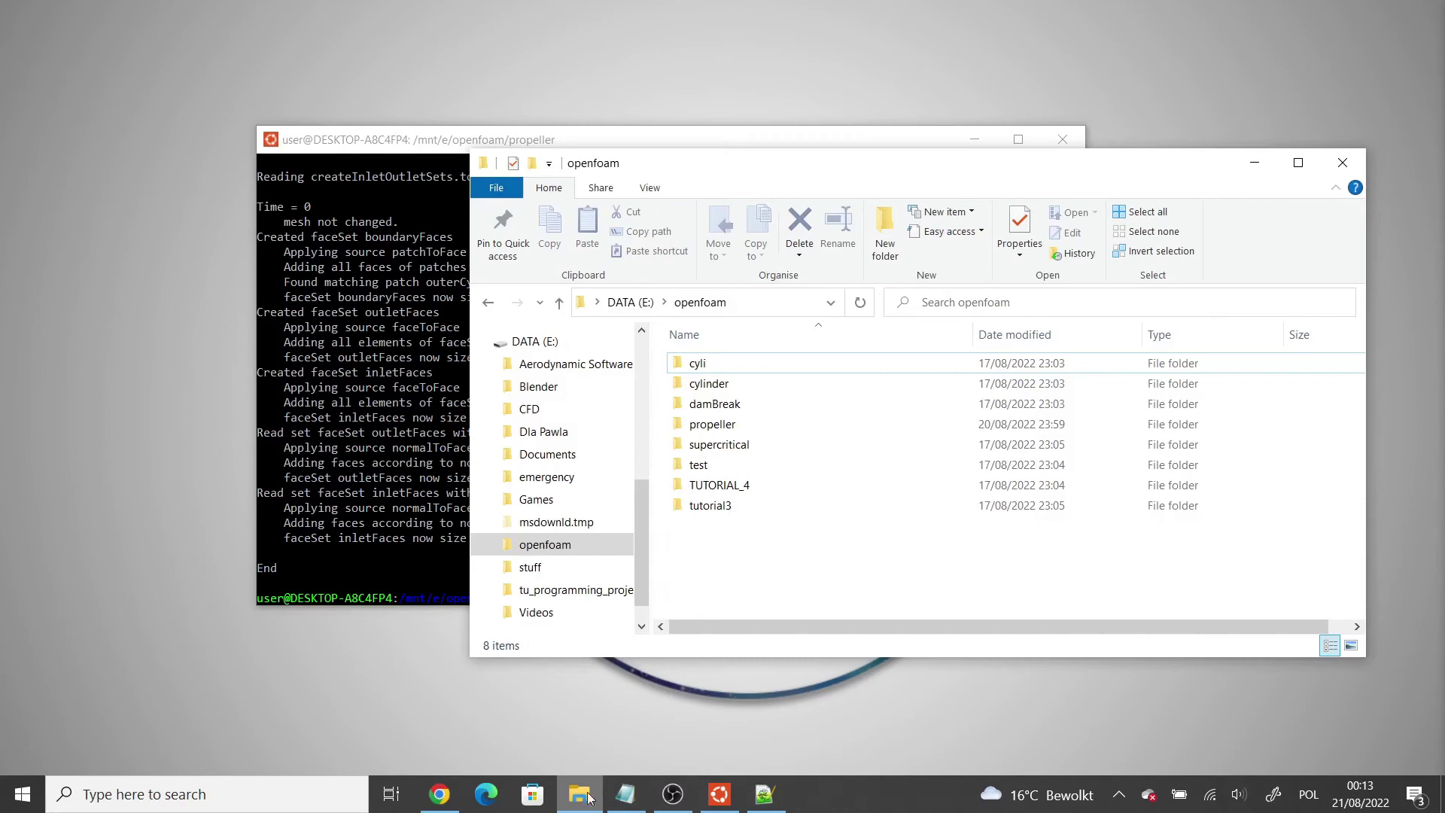
double_click(729, 424)
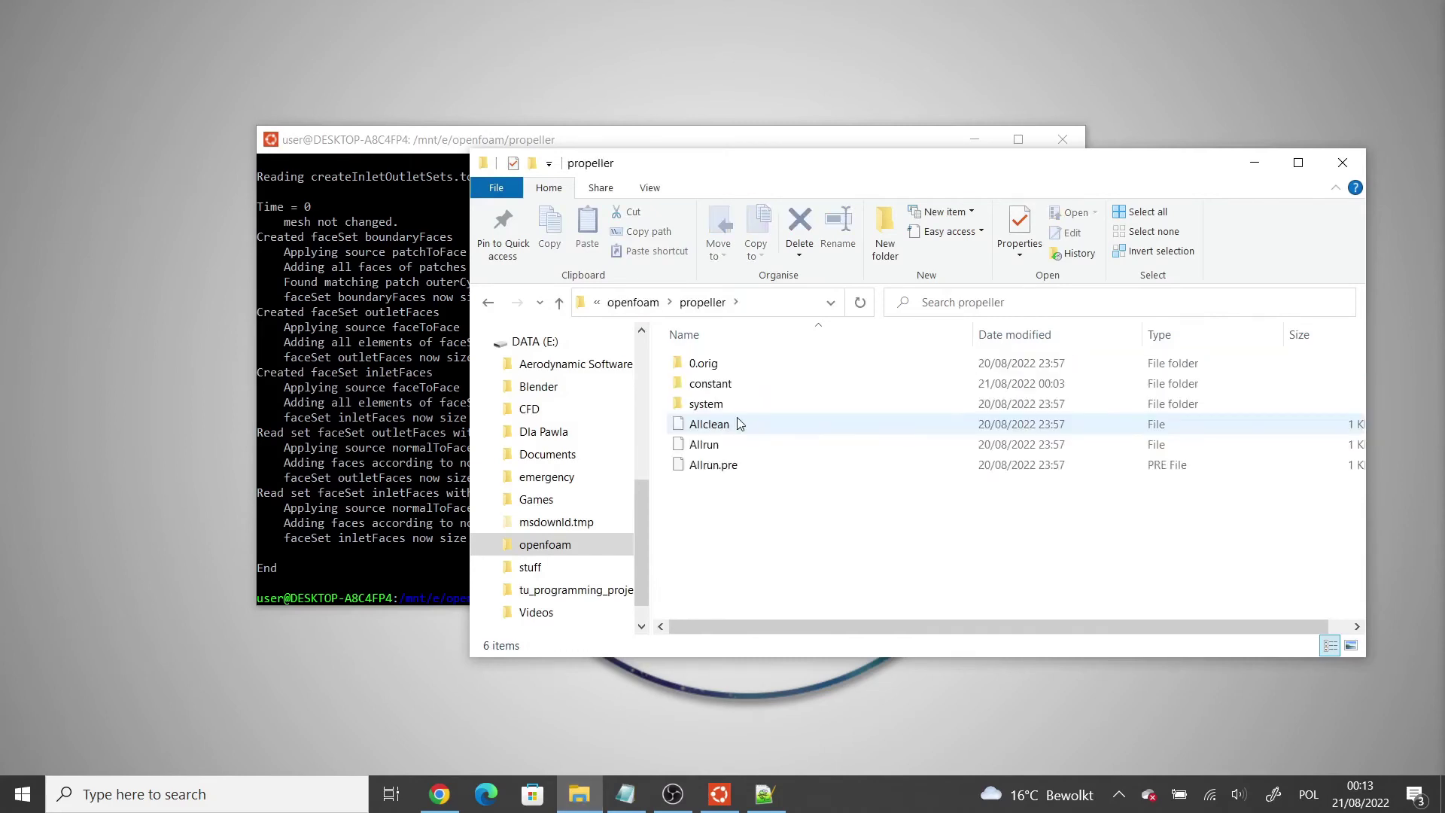
drag(795, 169, 654, 147)
double_click(613, 381)
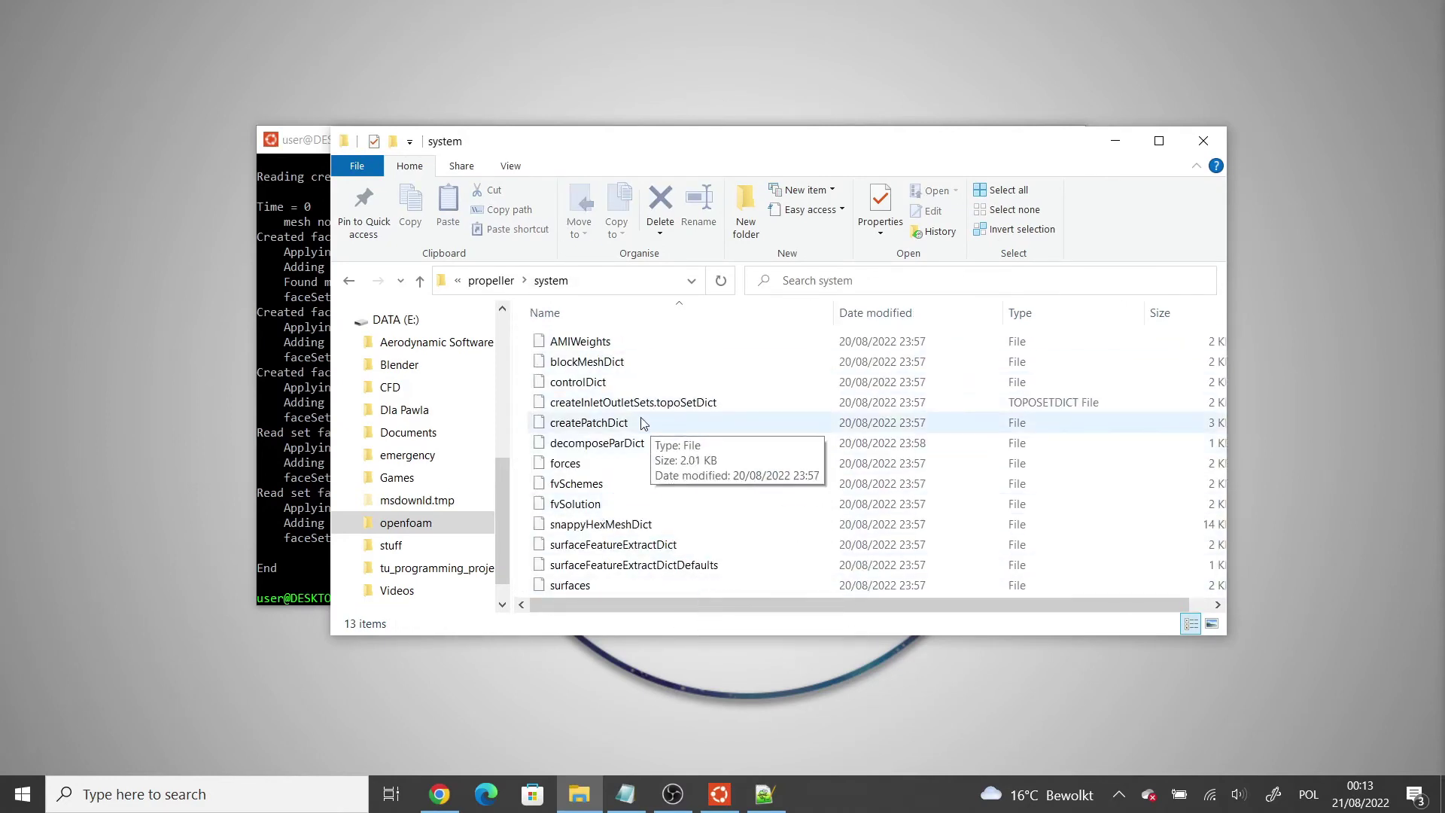
click(610, 408)
right_click(610, 407)
click(692, 439)
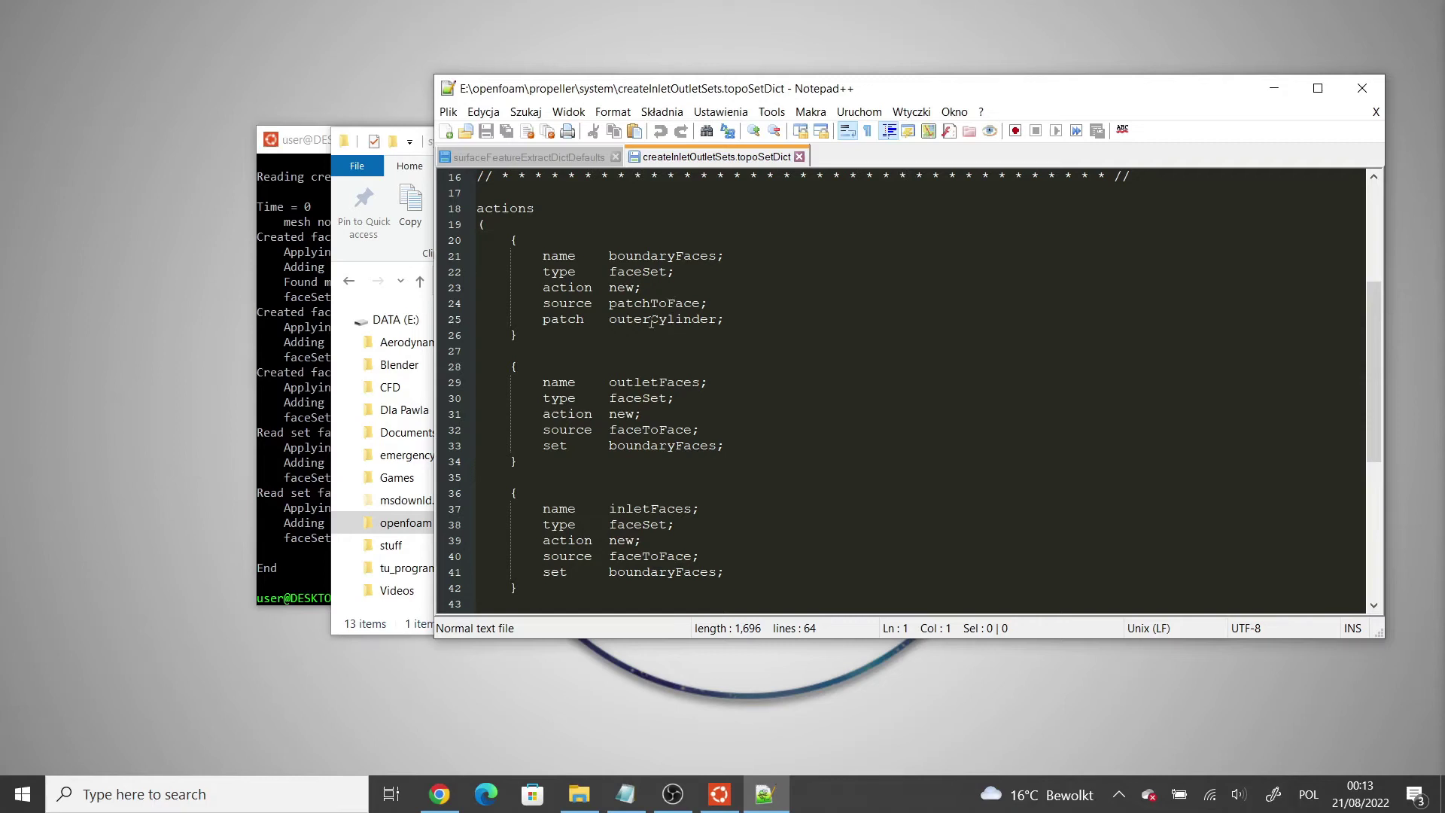
Step: Highlight the outerCylinder patch in the boundaryFaces action and read through the outletFaces and inletFaces set definitions
drag(610, 319, 721, 325)
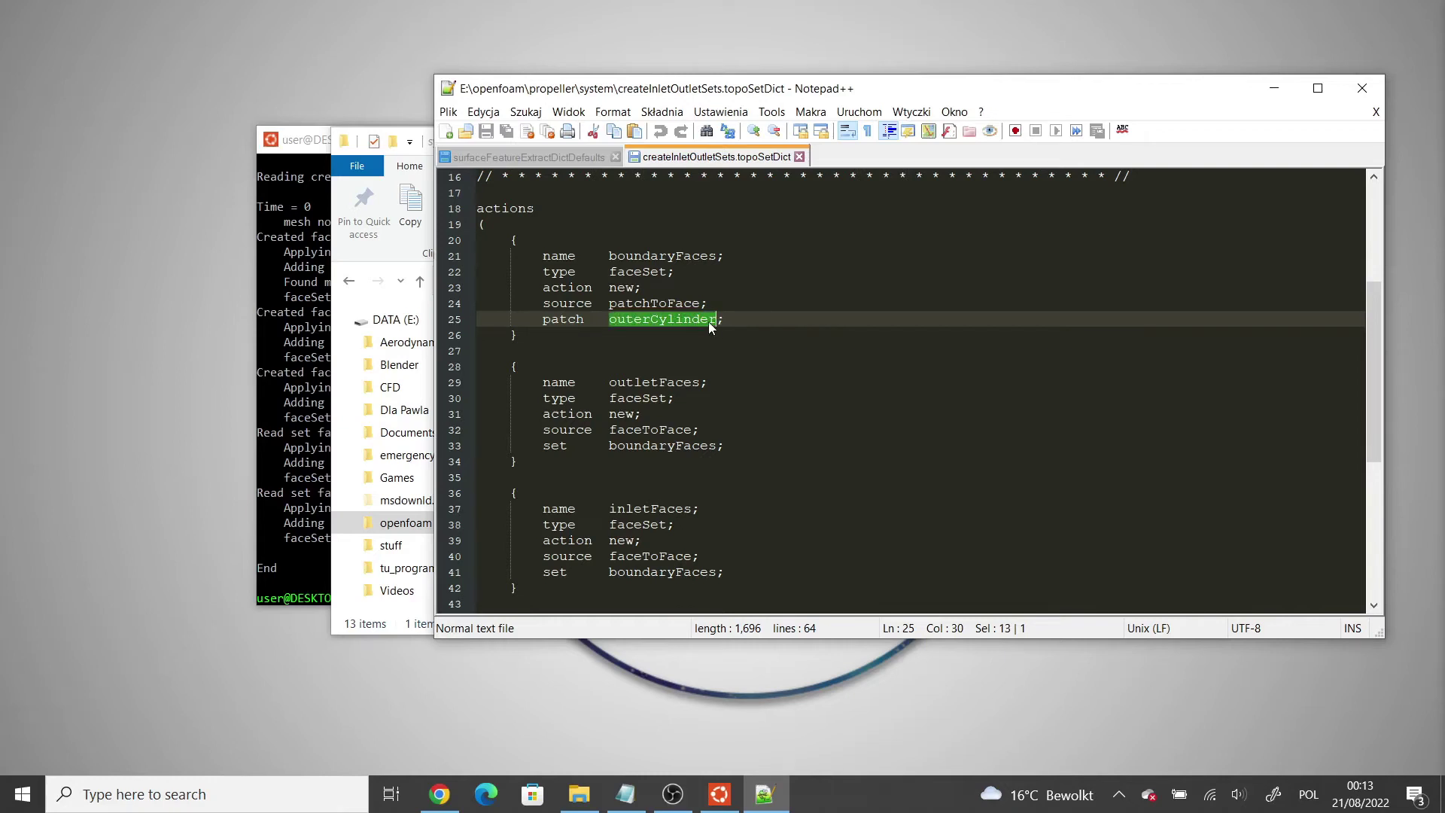
scroll(710, 322, down, 3)
scroll(705, 265, down, 2)
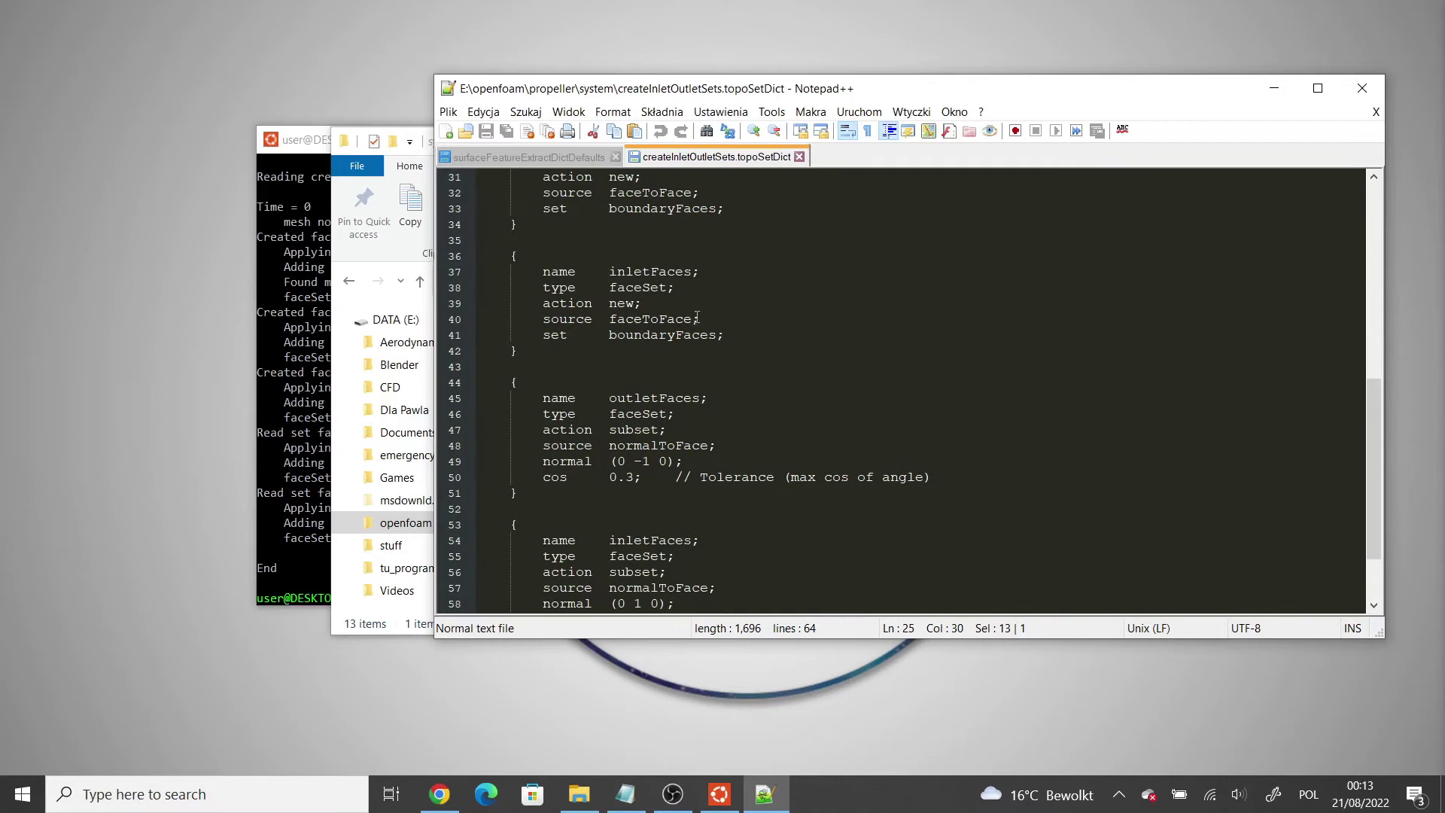
Step: Close createInletOutletSets.topoSetDict and return to the terminal at the propeller case directory
scroll(709, 343, up, 2)
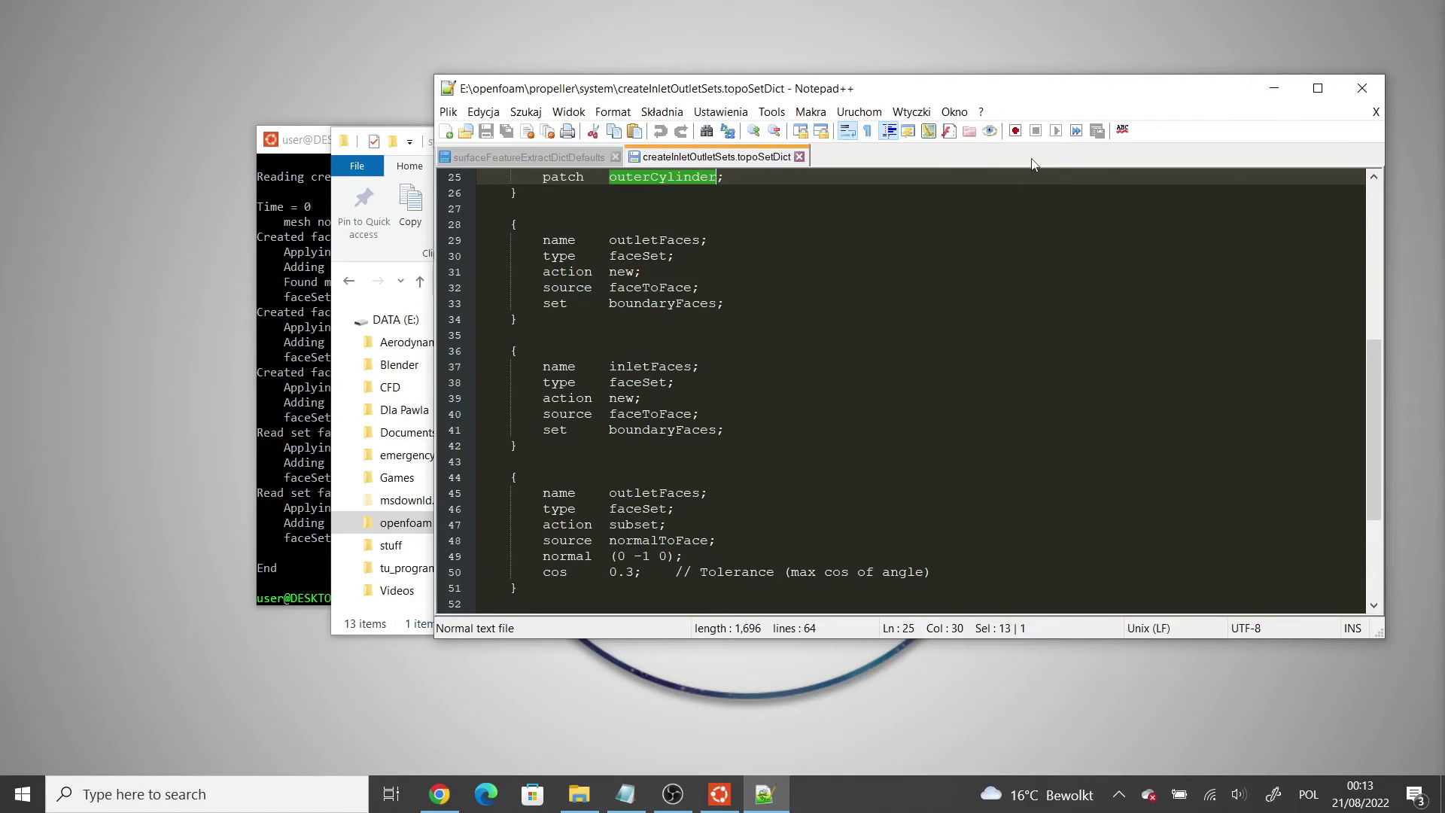
click(1347, 89)
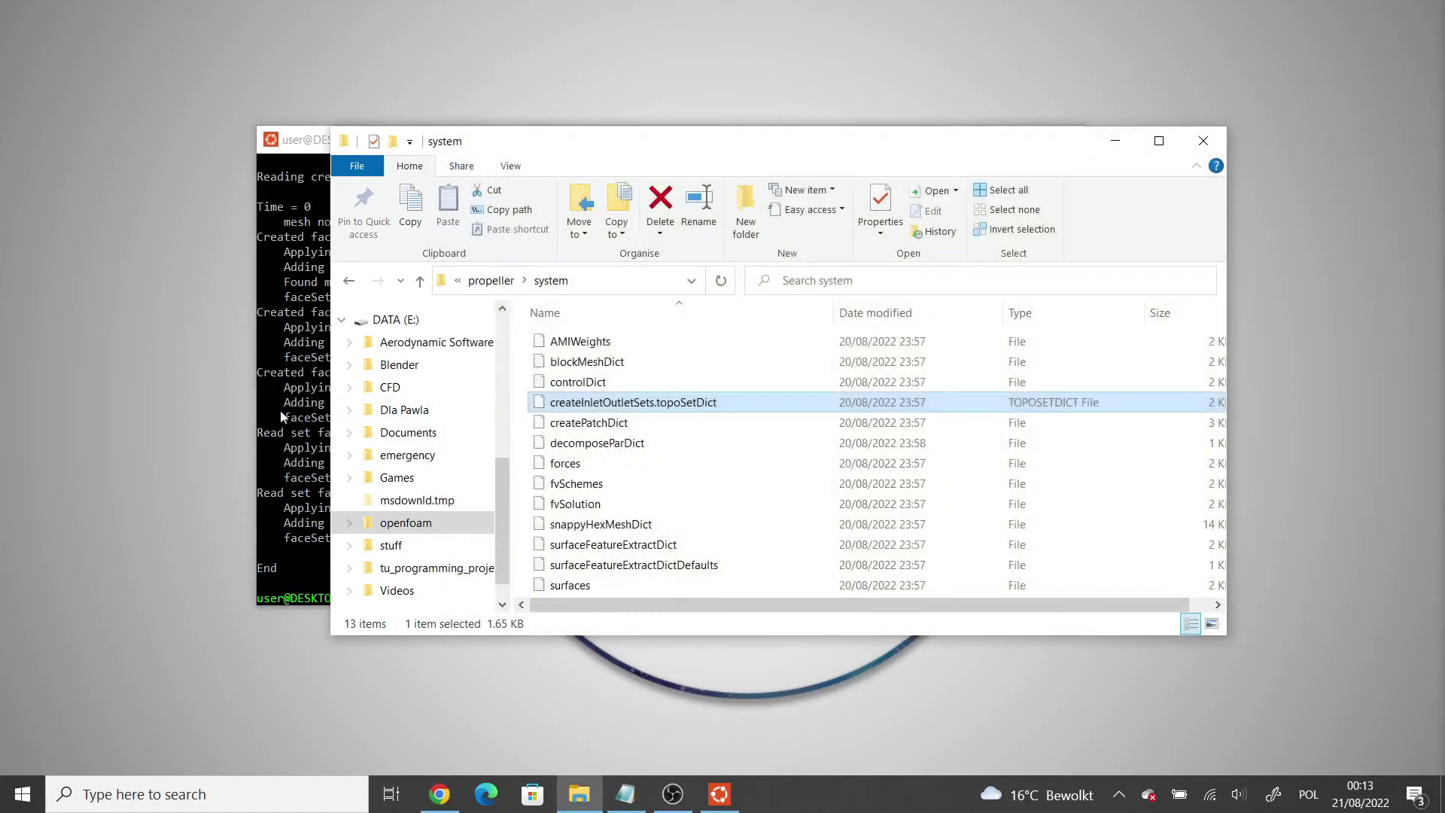
click(280, 409)
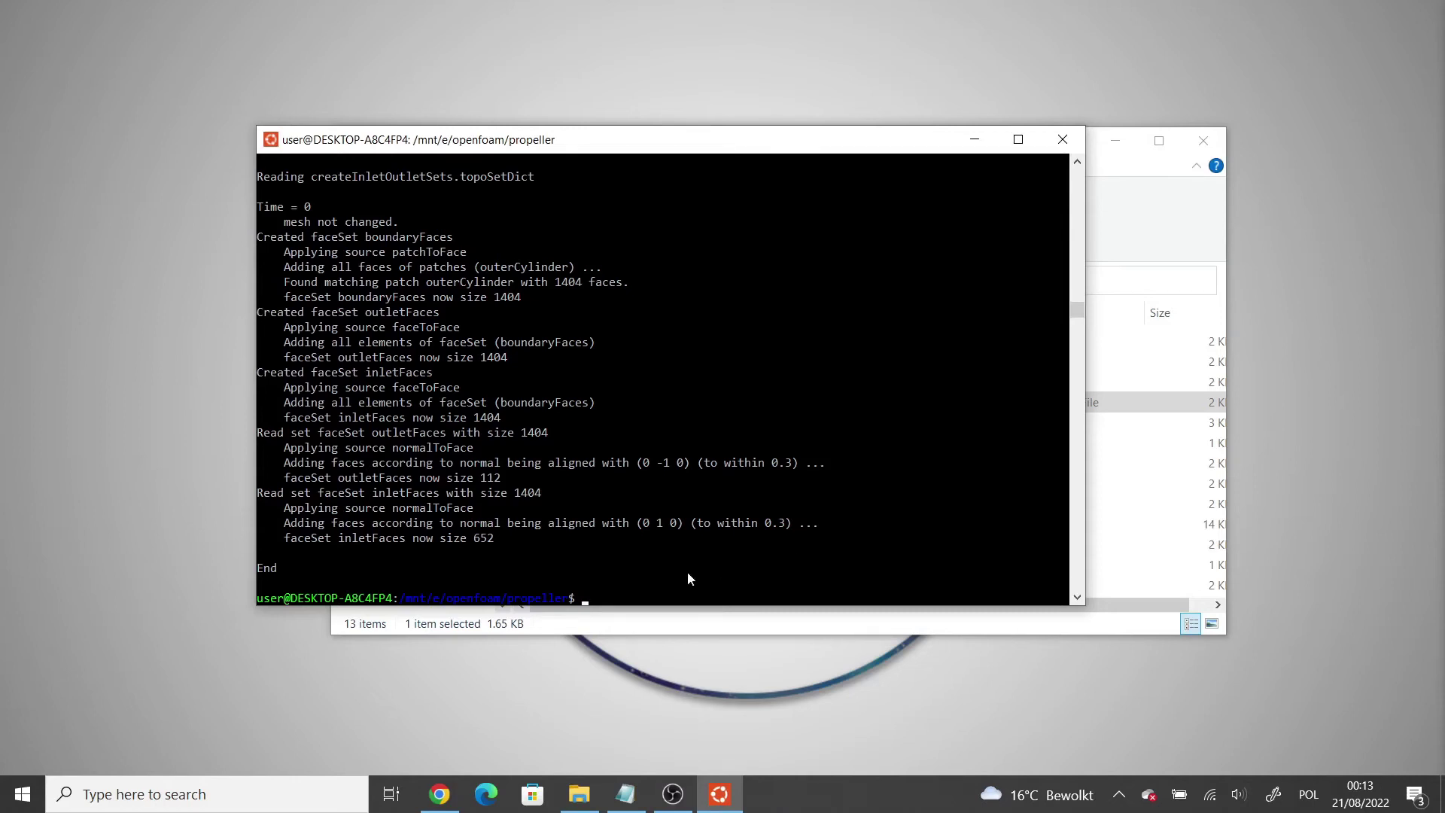
Step: Create the inlet and outlet patches by running createPatch -overwrite, and review the command's output
text(createPath)
key(BackSpace)
text(ch -overwrite)
key(Return)
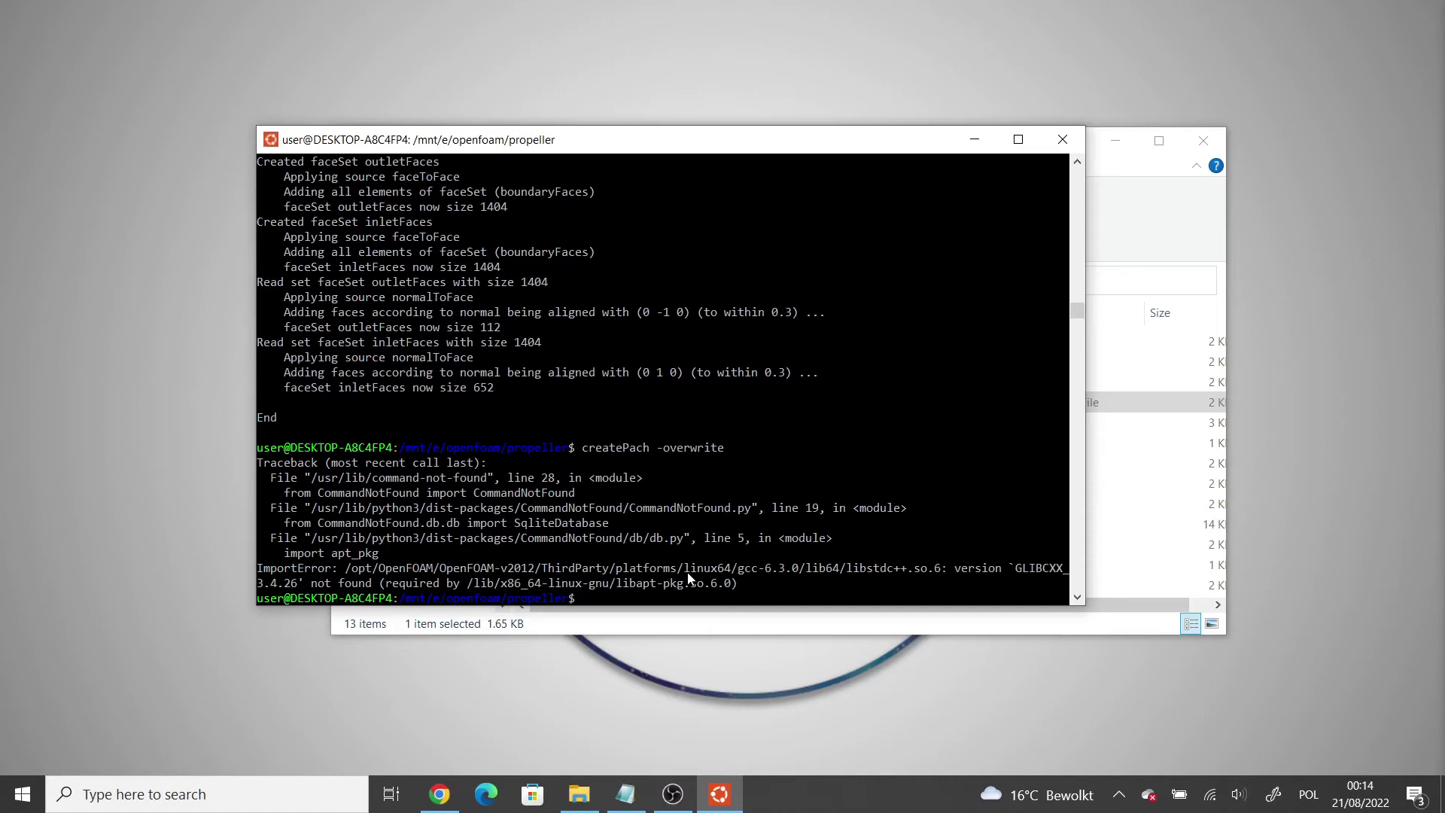
key(Up)
key(Left)
text(t)
key(Return)
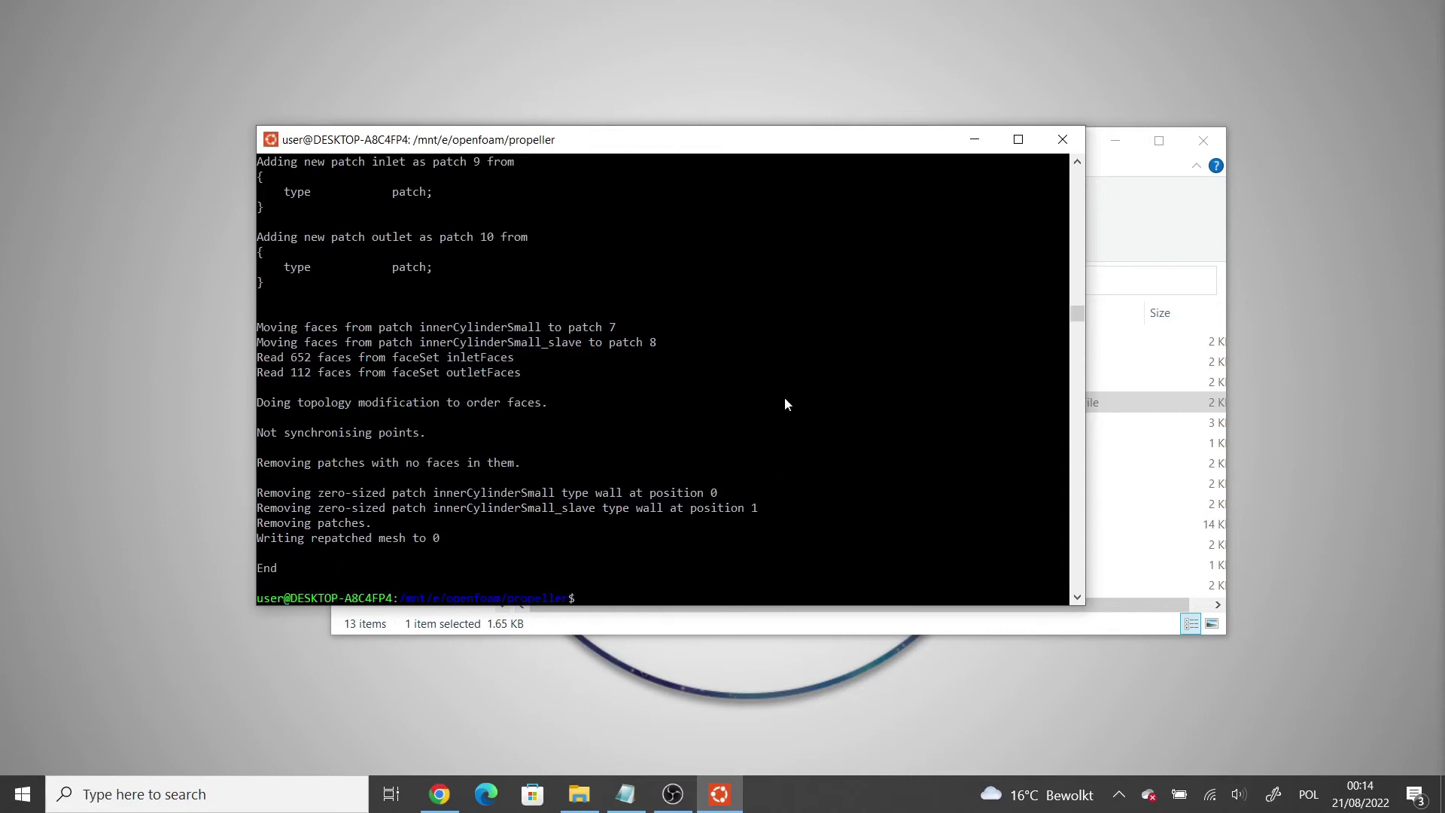
scroll(627, 395, up, 5)
scroll(625, 395, up, 3)
Step: Duplicate the 0.orig folder inside the propeller case folder in File Explorer
click(1096, 259)
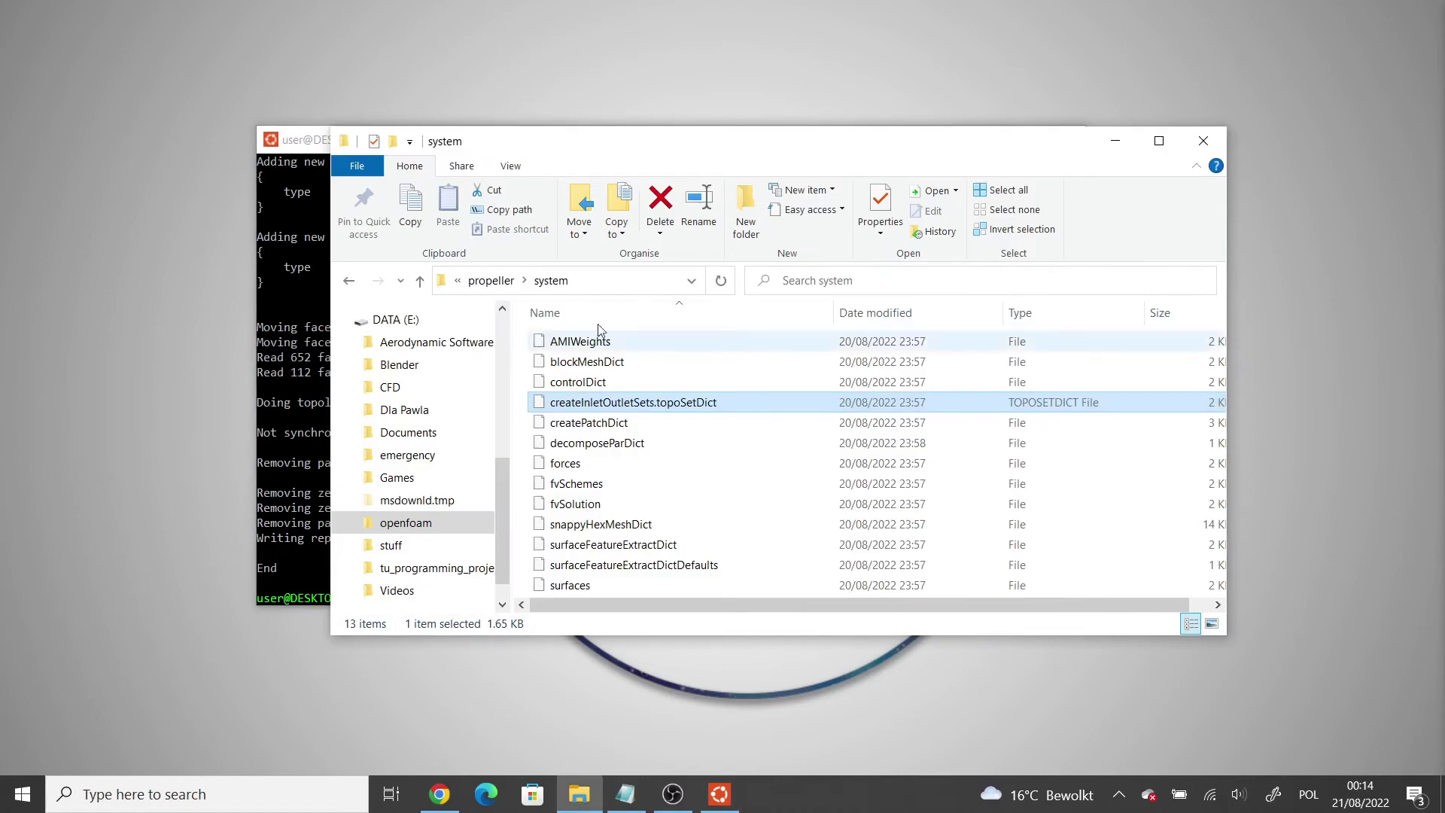
click(485, 283)
click(565, 341)
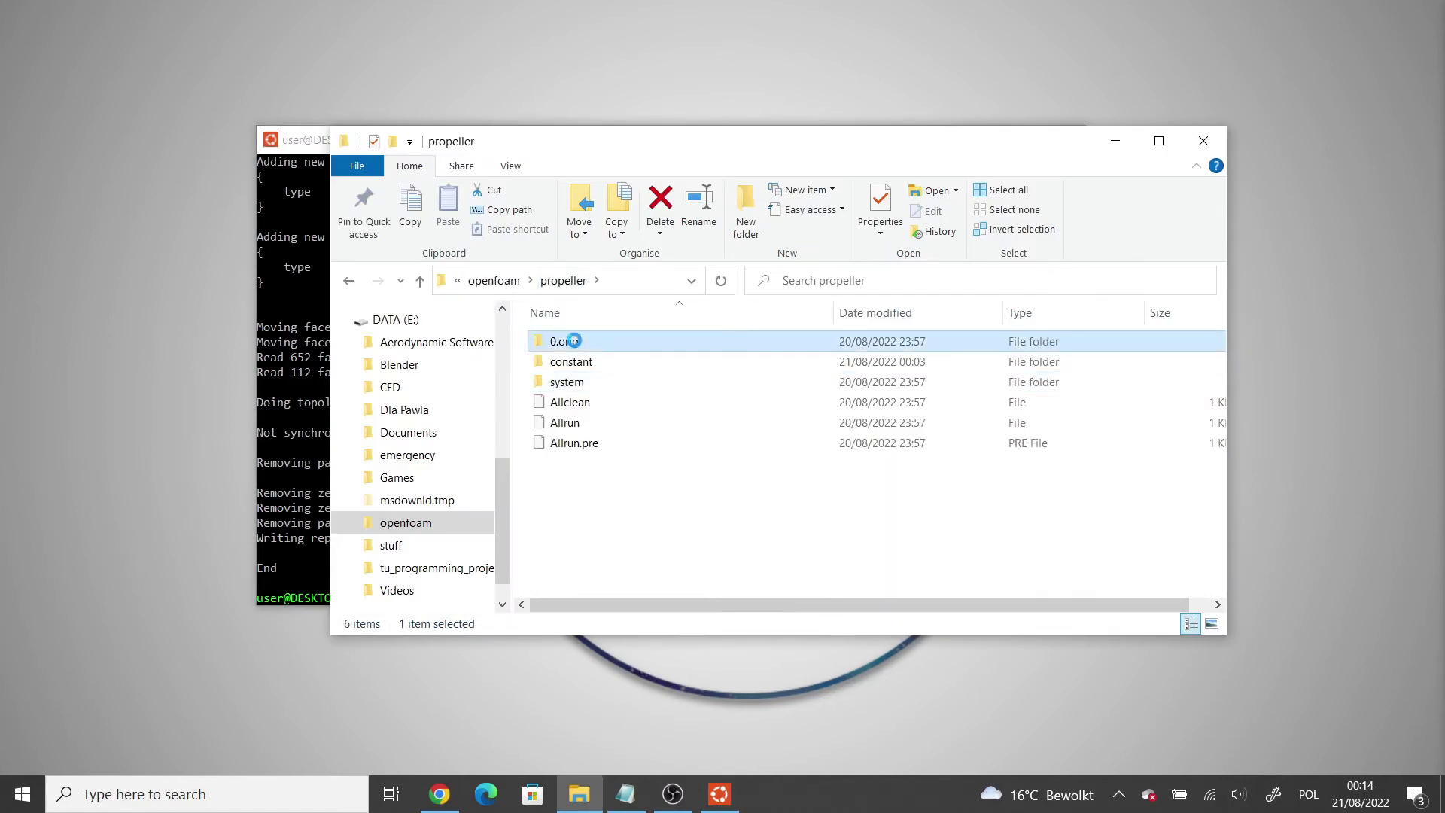
right_click(572, 342)
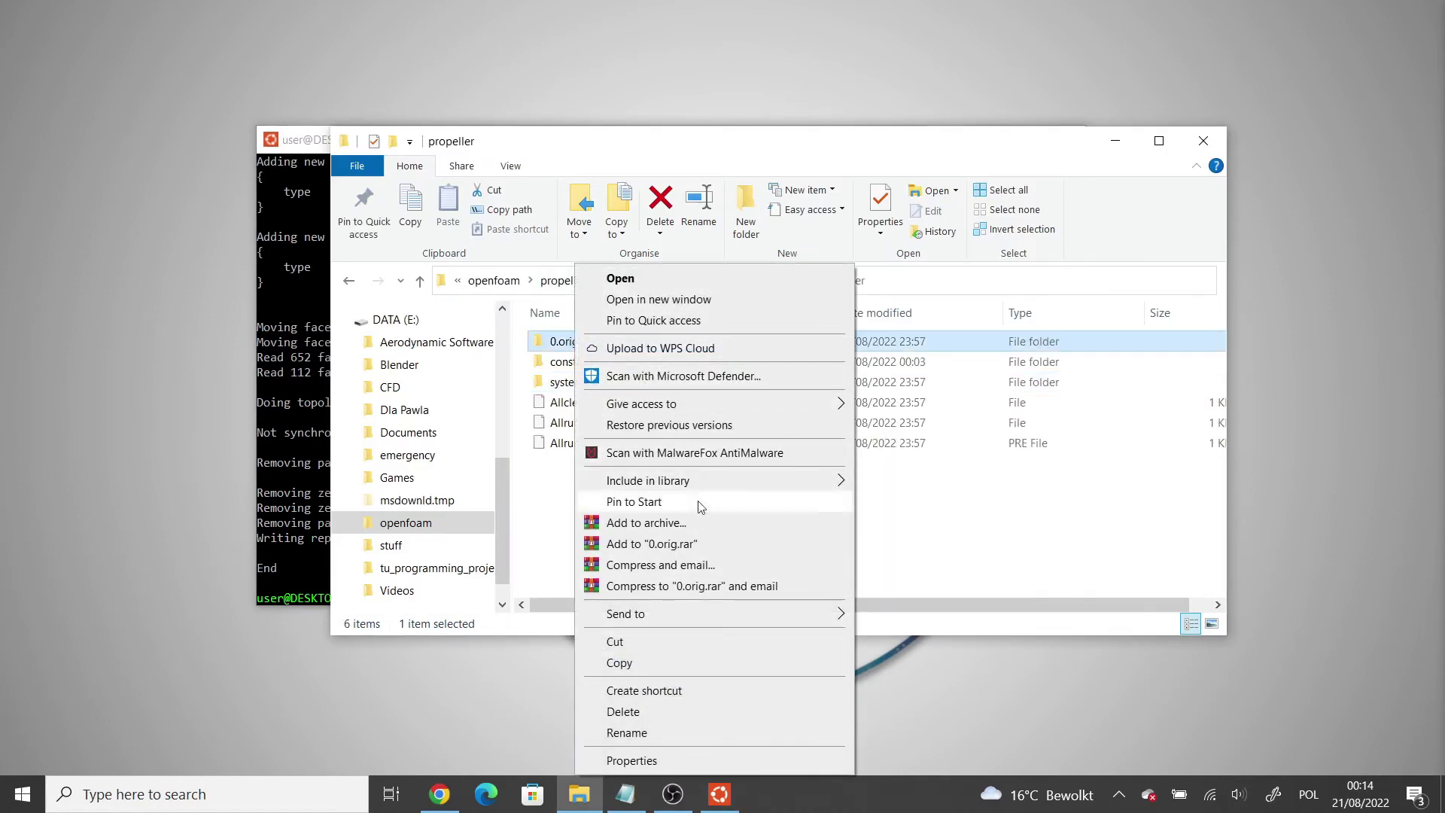
click(657, 663)
right_click(624, 552)
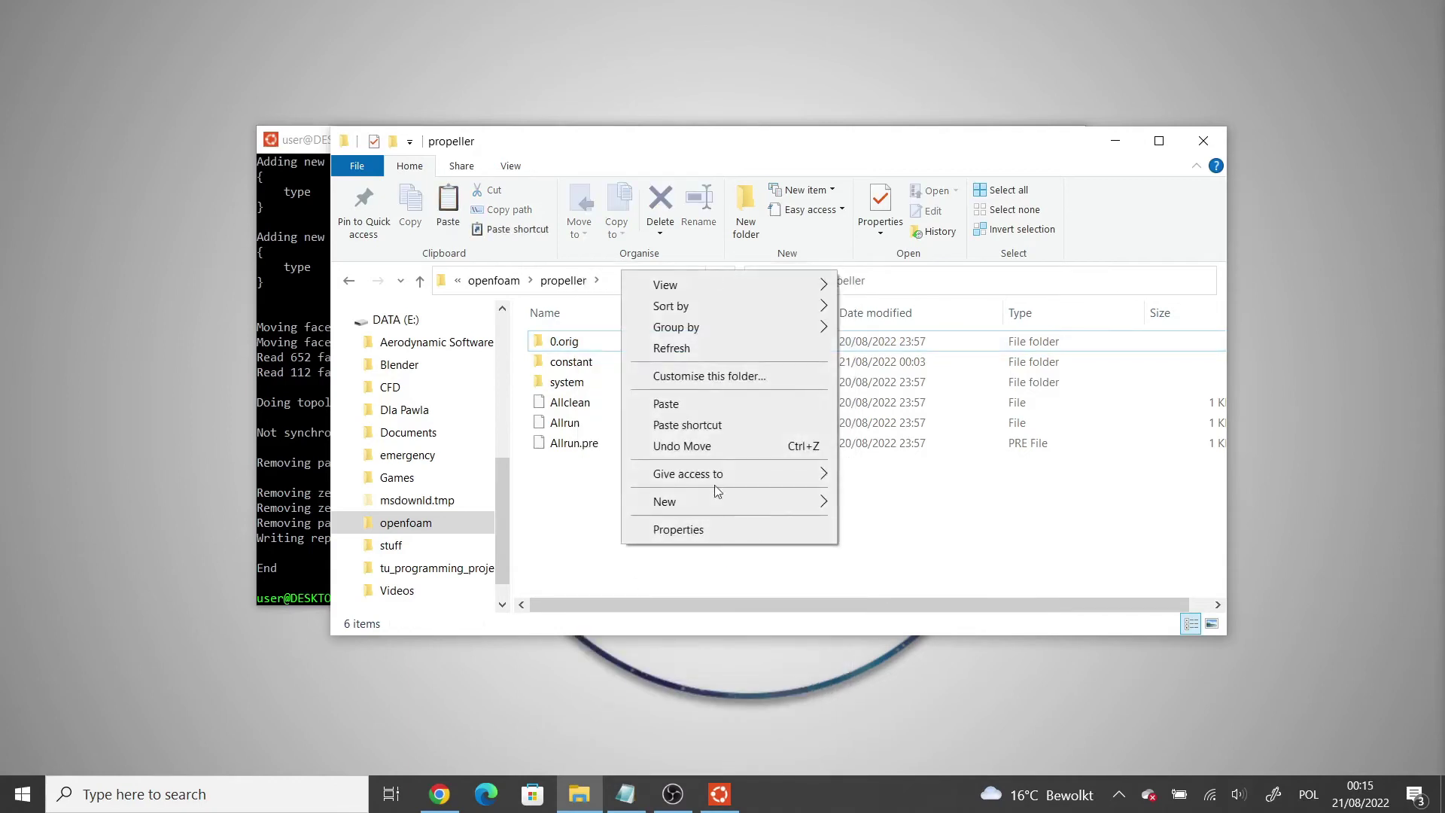
click(699, 406)
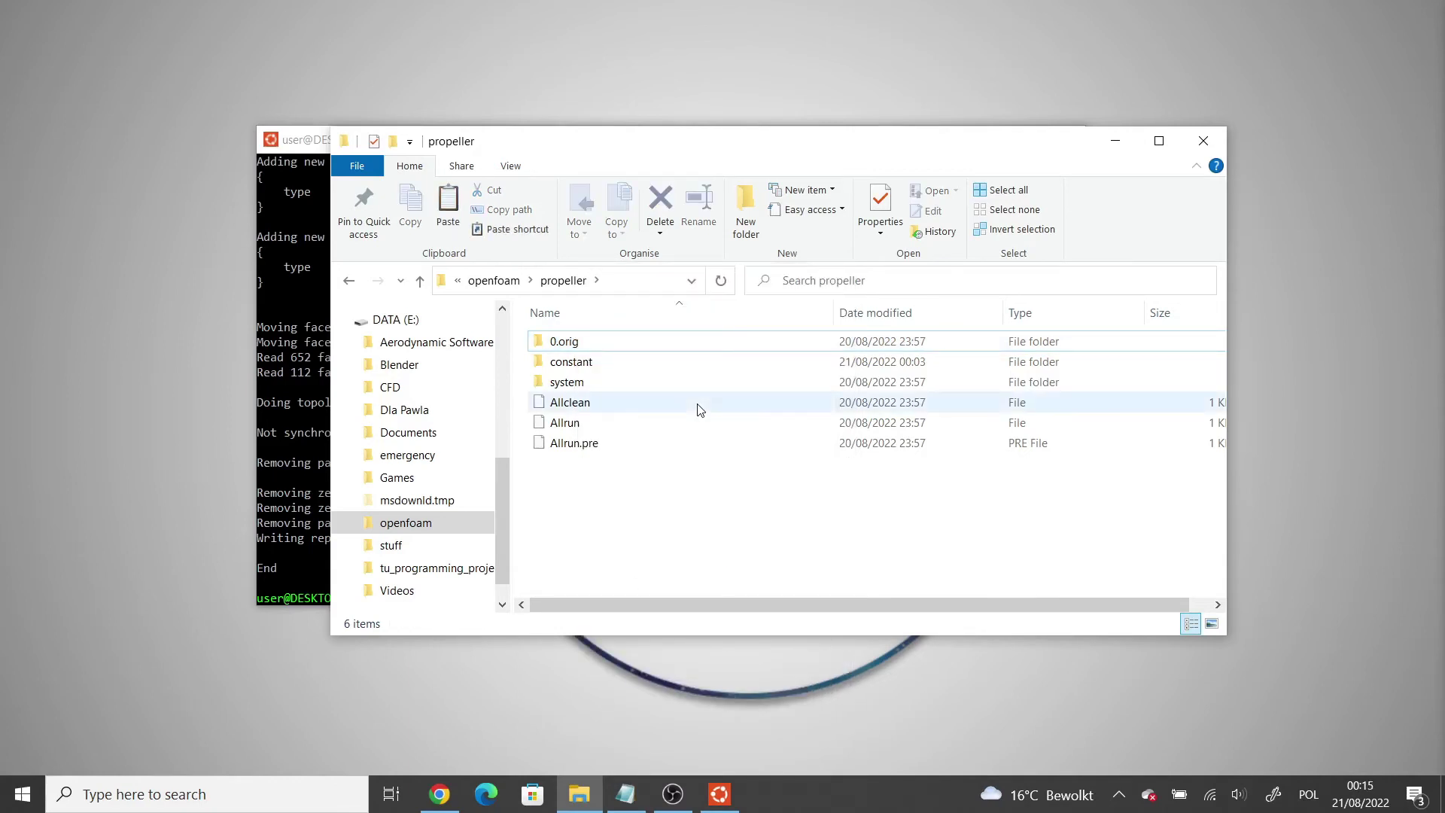
Step: Rename the copy of the 0.orig folder to 0
right_click(611, 364)
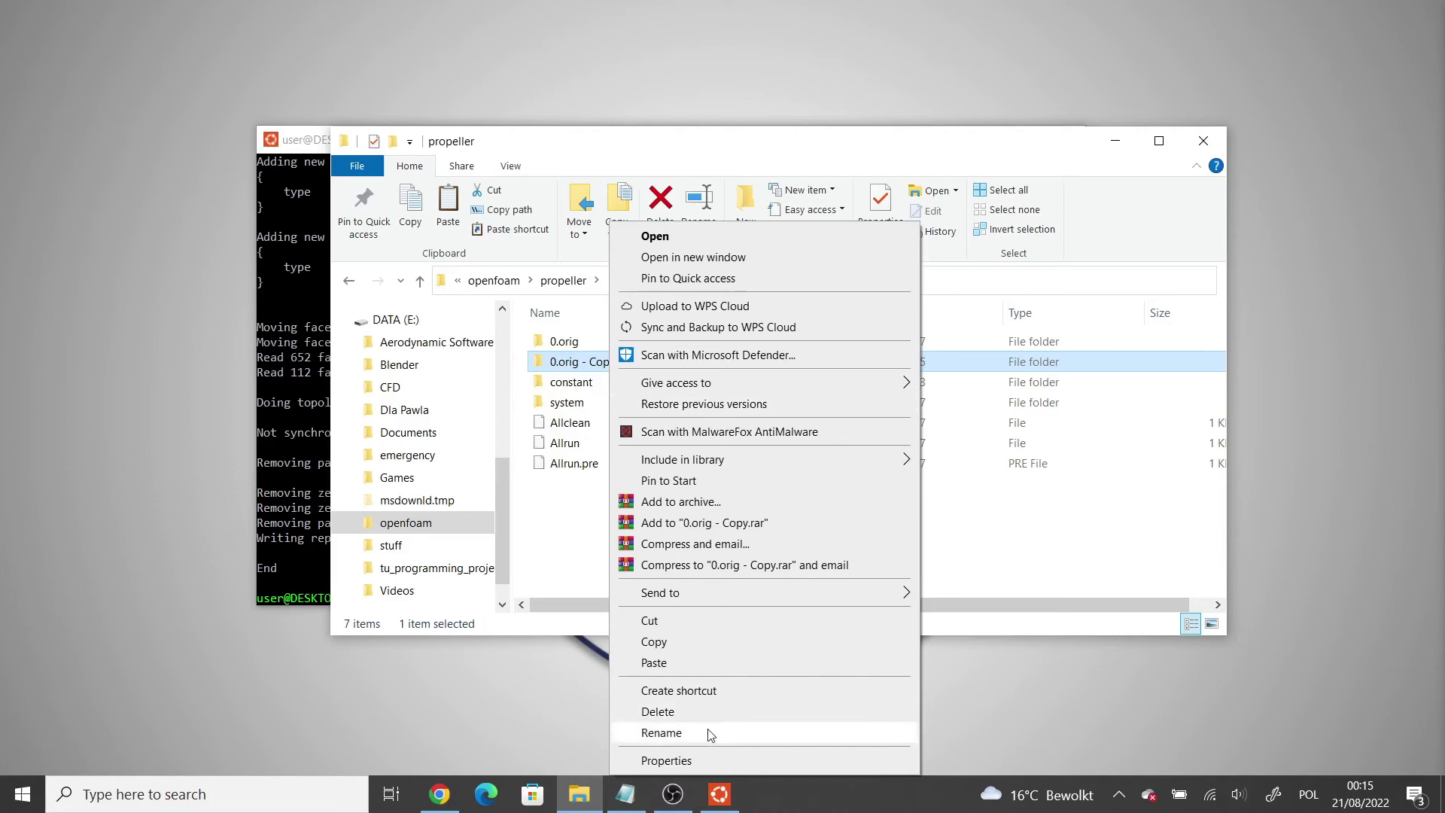
click(661, 733)
text(0)
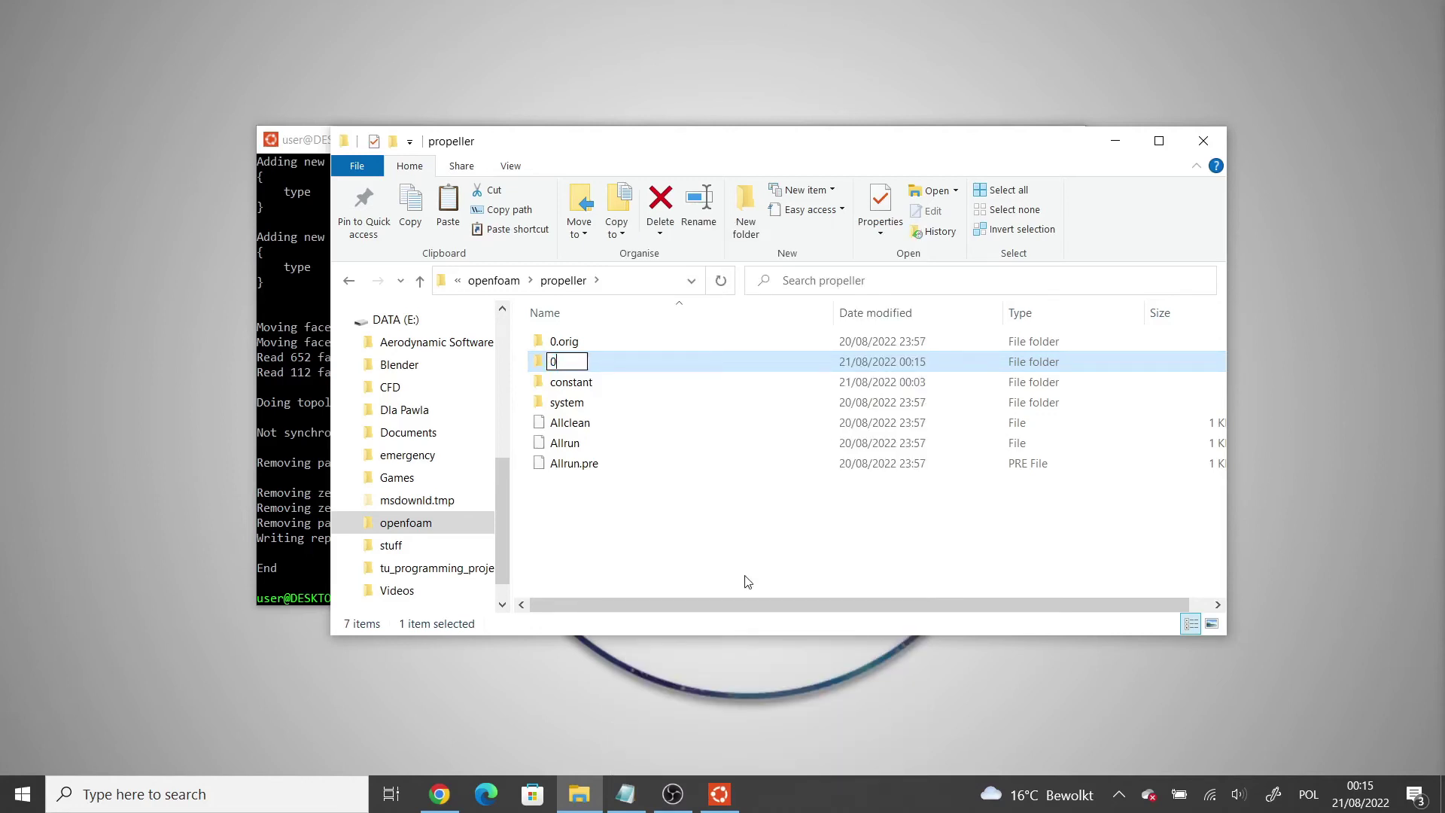
click(679, 518)
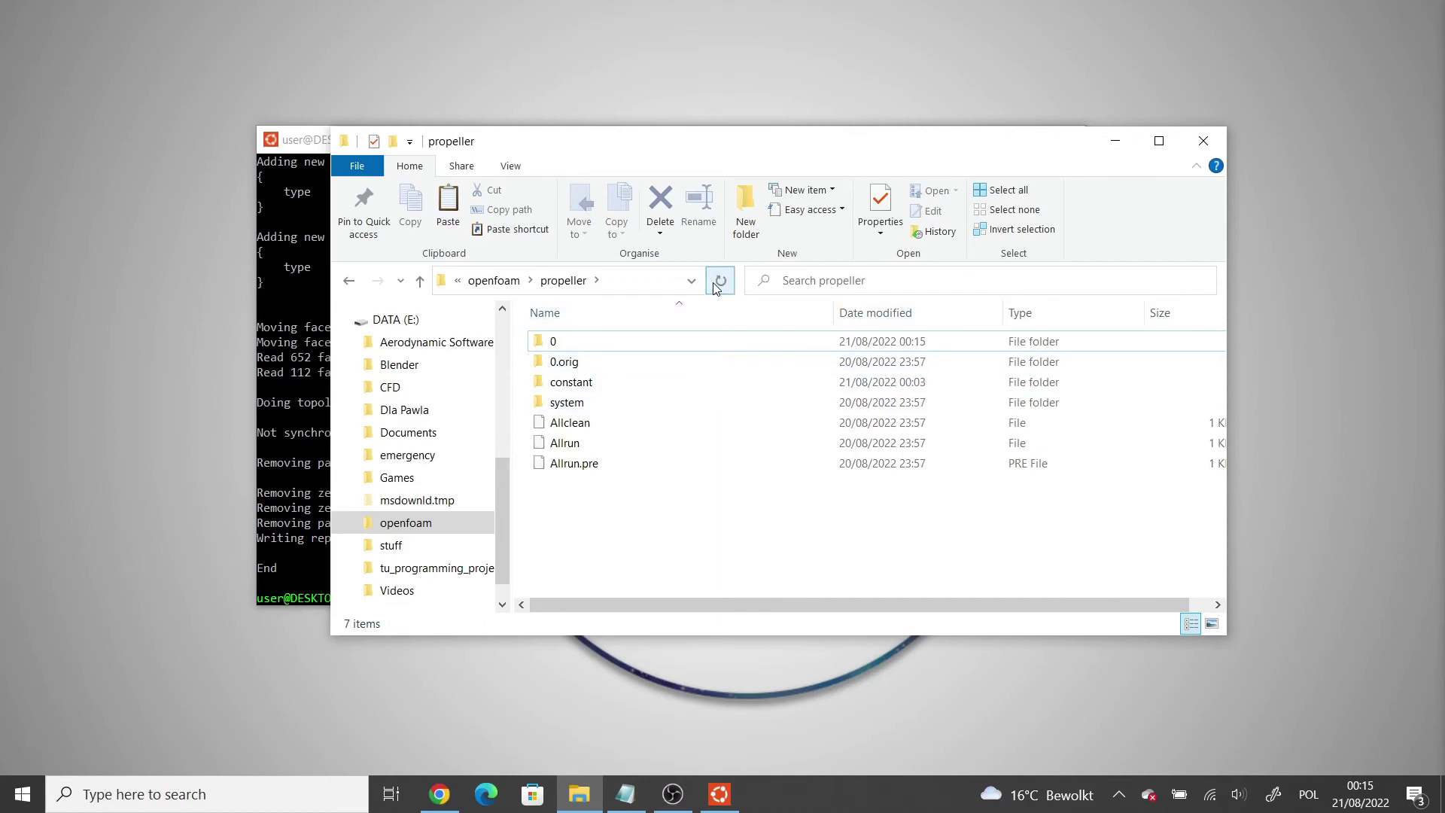
Step: Split the case for parallel running by executing decomposePar in the terminal
key(alt+Tab)
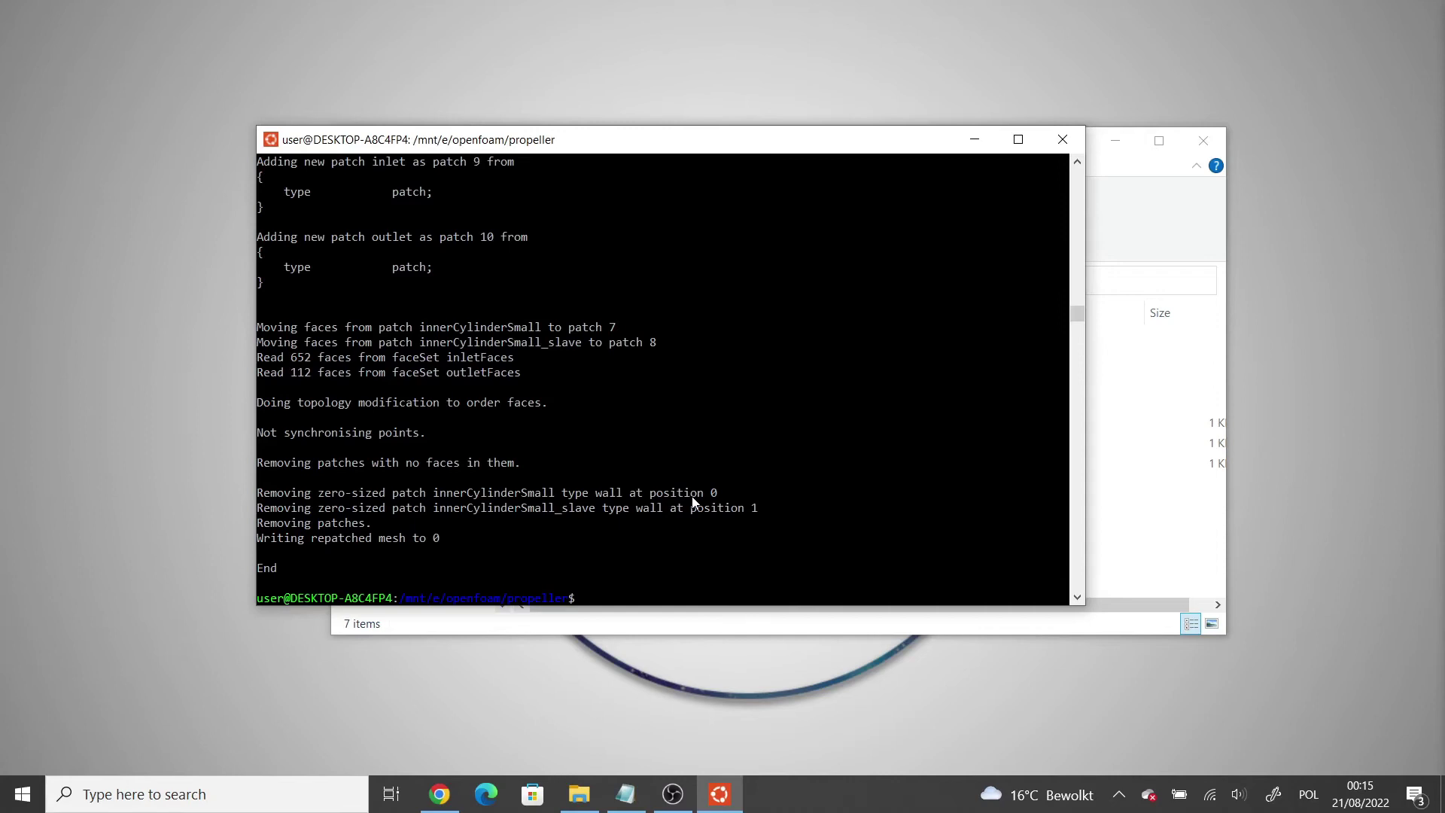
text(decomposePar)
key(Return)
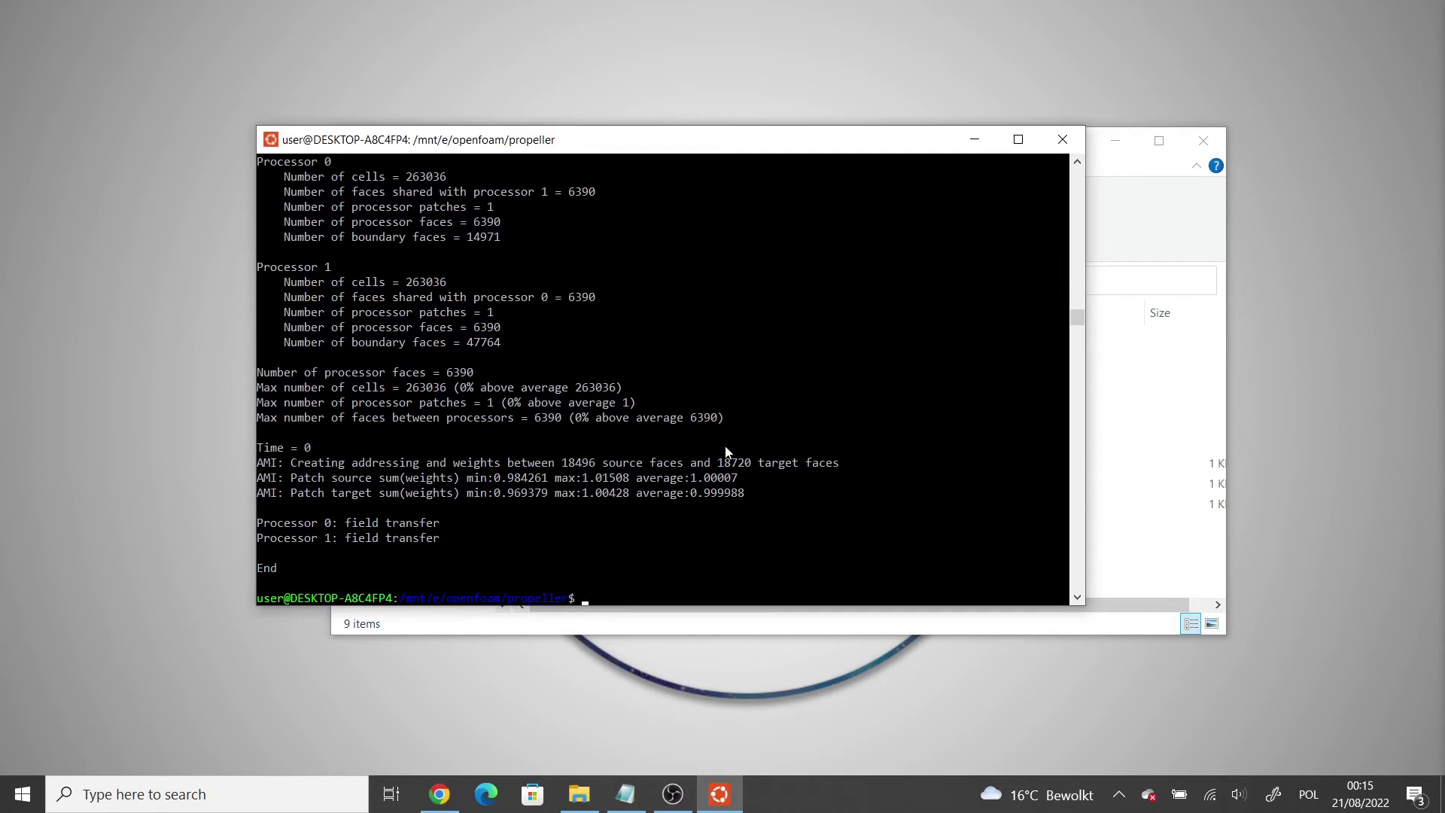
Step: Reposition the terminal and File Explorer windows, checking the propeller folder's contents, and return to the terminal
drag(817, 149, 762, 139)
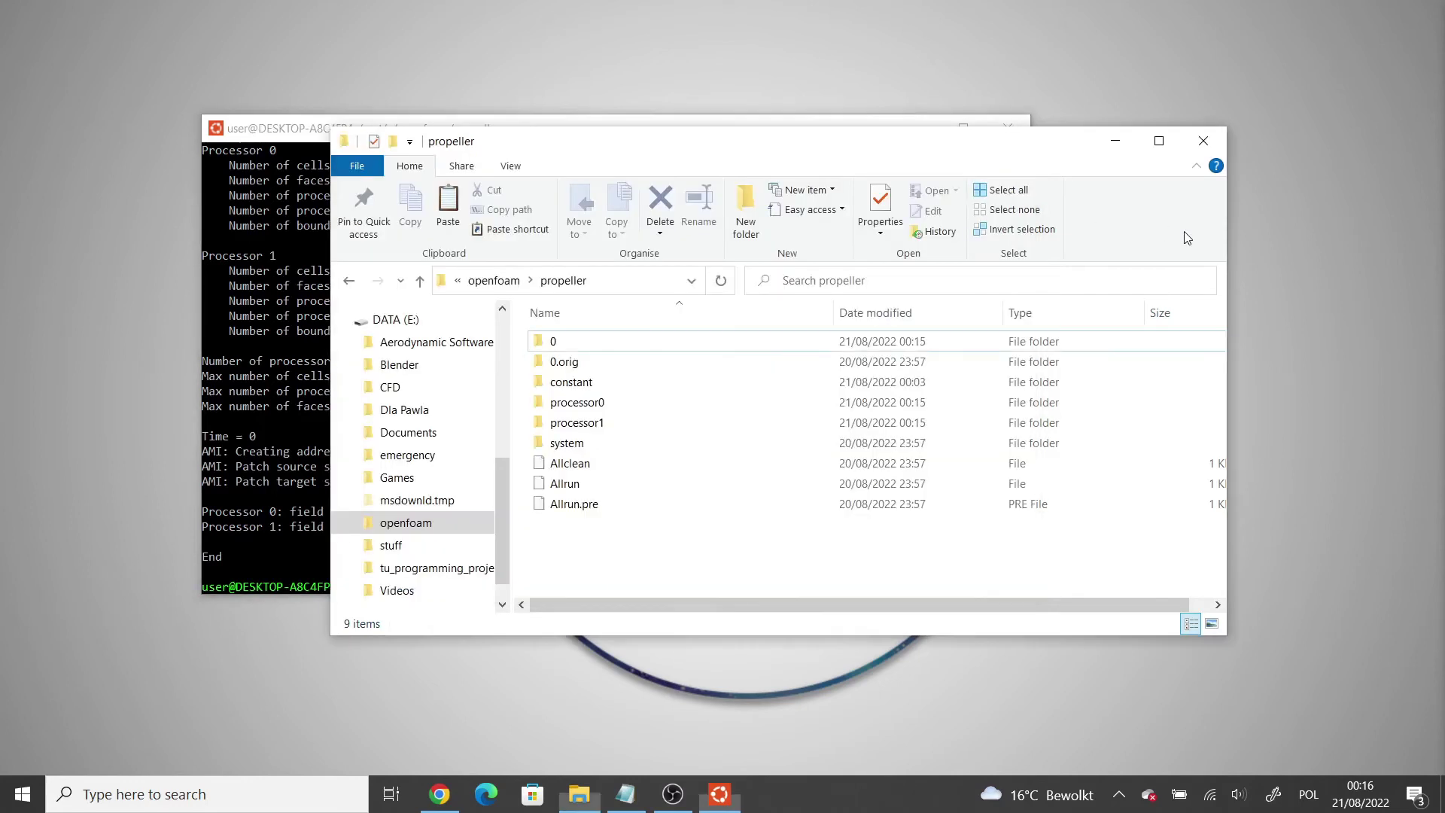
click(1114, 219)
drag(661, 150, 713, 172)
click(574, 144)
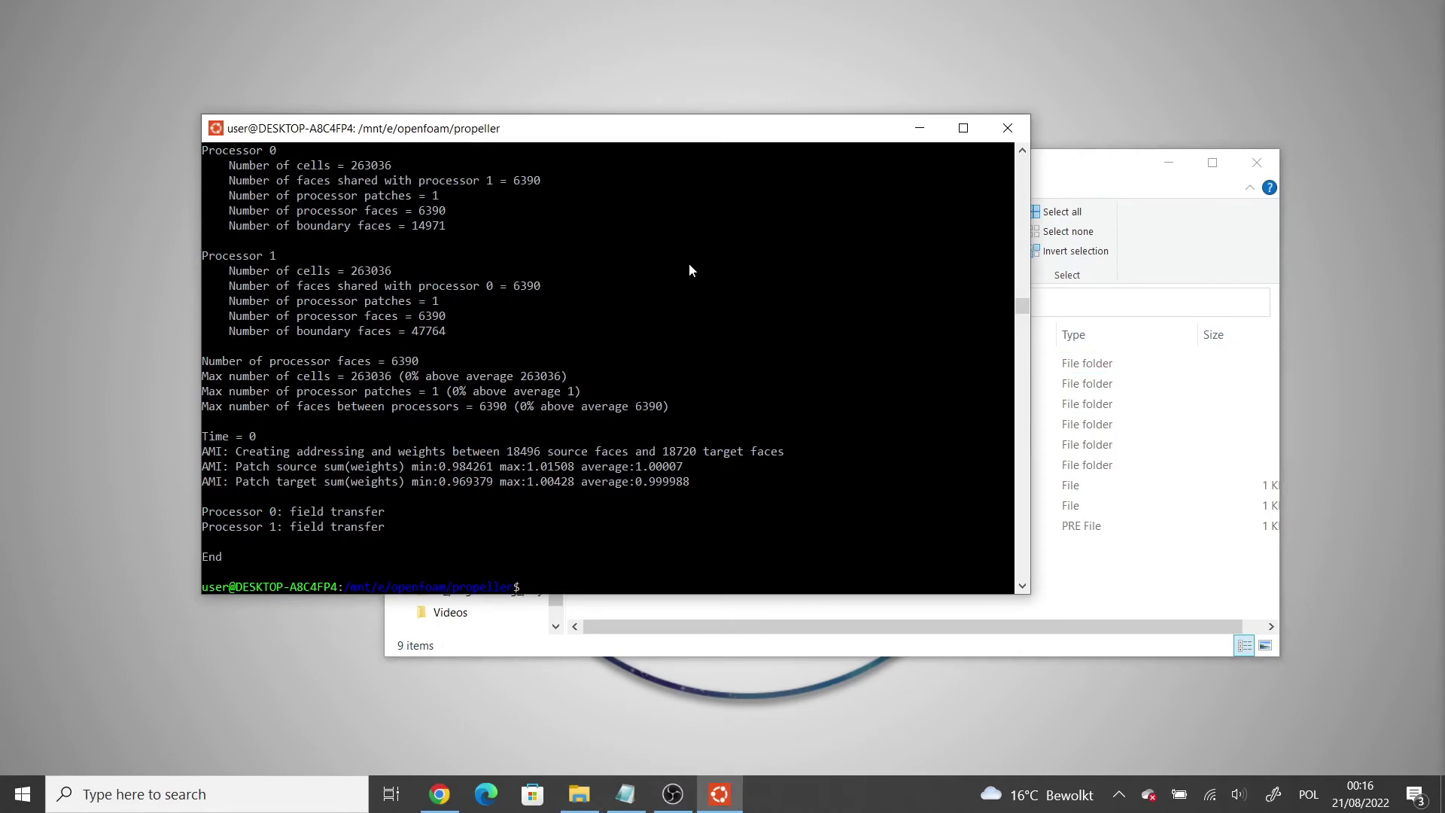
Step: Run the solver in parallel on two processes with mpirun -np 2 pimpleFoam -parallel
text(mprit)
key(BackSpace)
key(BackSpace)
key(BackSpace)
text(irun)
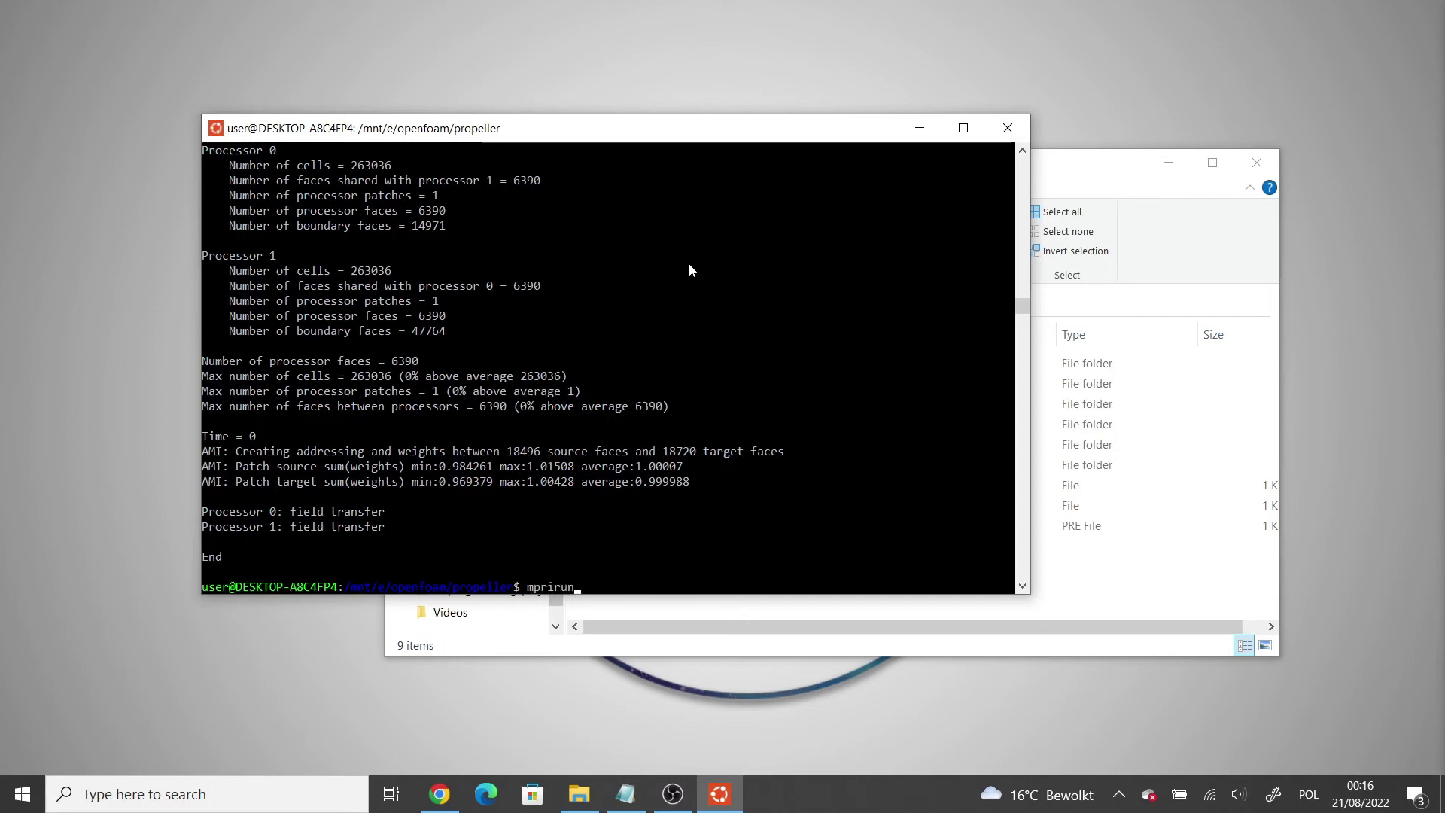
text( -np )
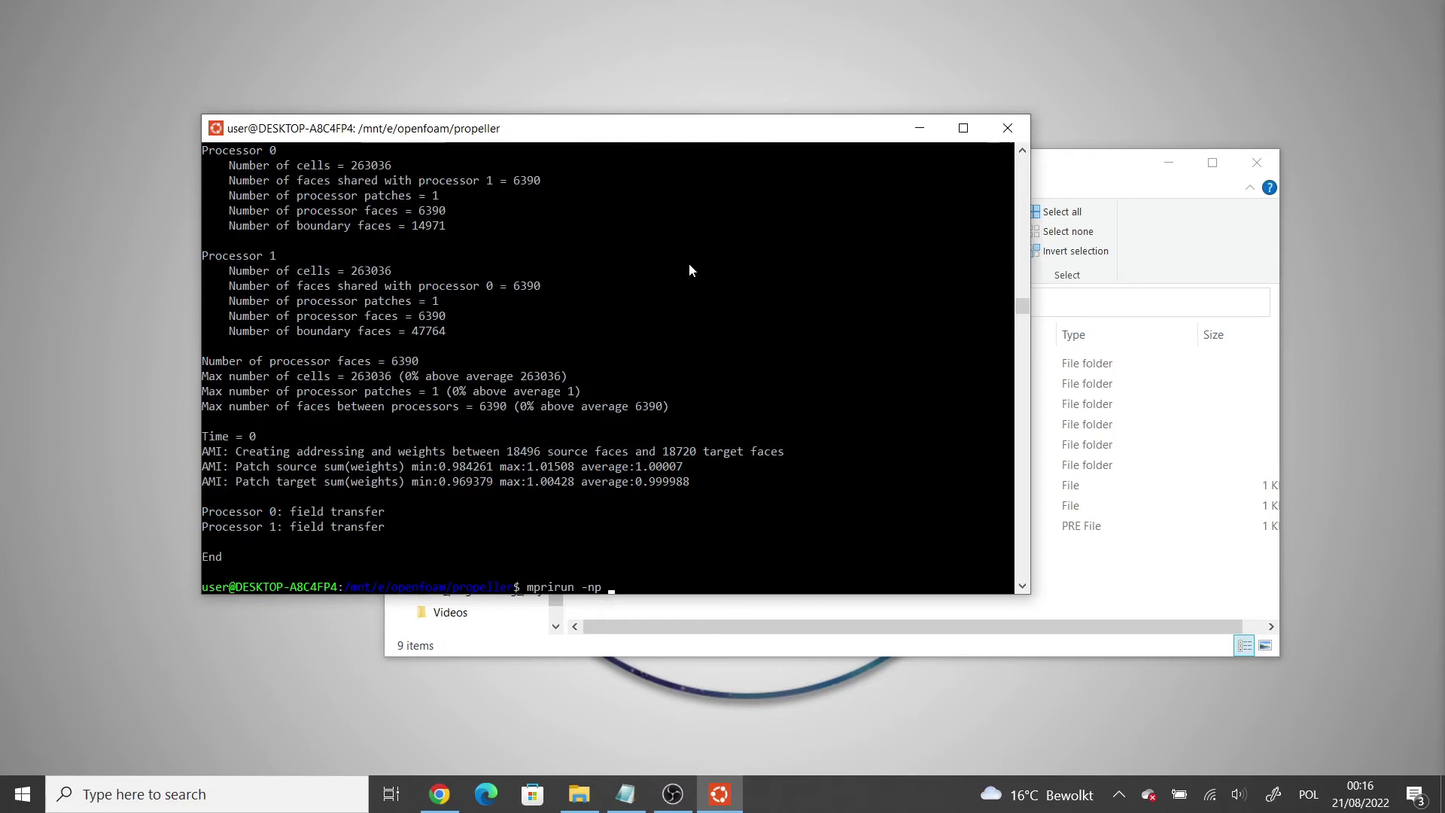
text(2)
text(pimpleFoam -pra)
key(BackSpace)
key(BackSpace)
text(arallel)
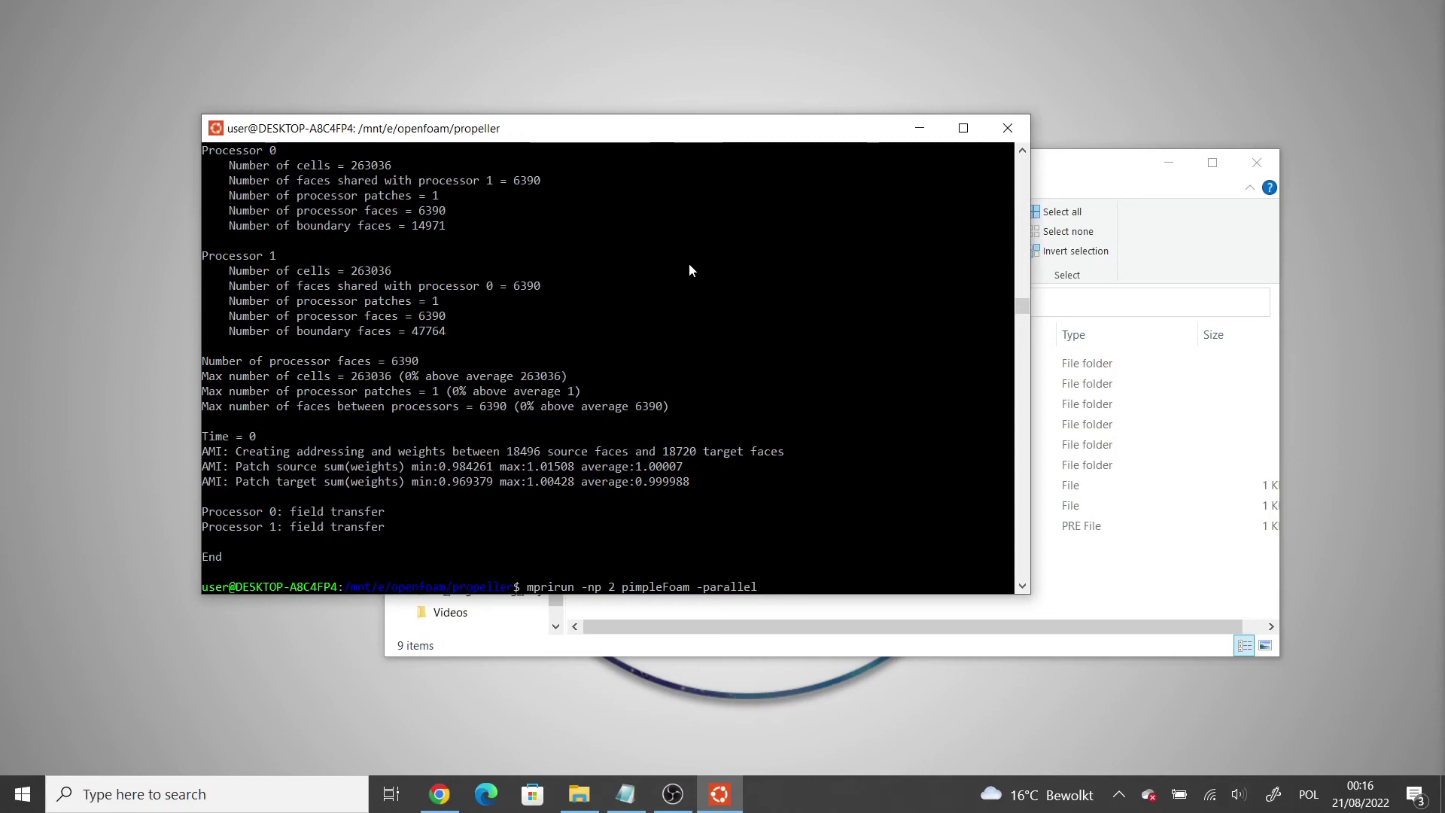
key(Return)
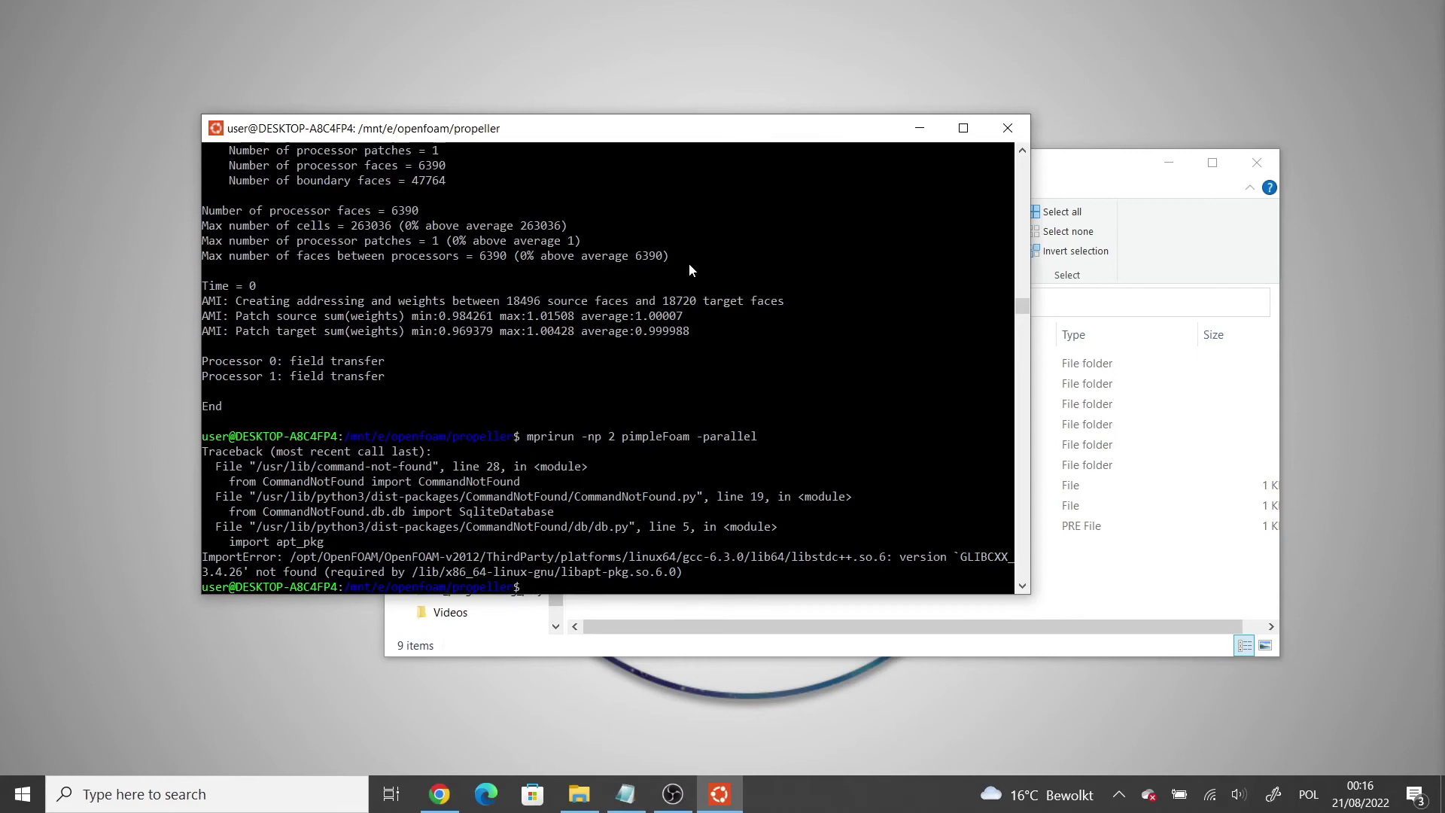
key(Up)
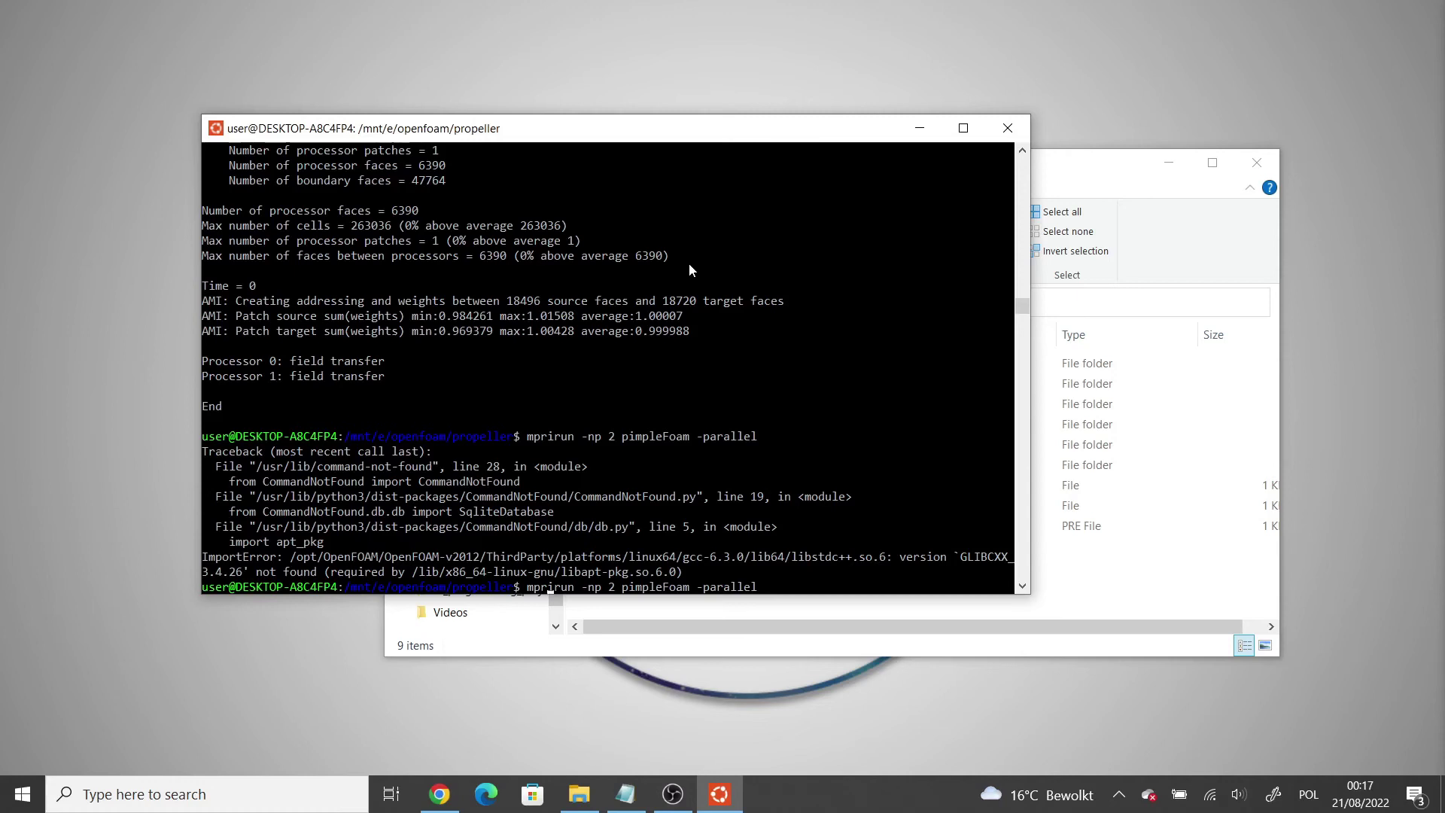
key(Return)
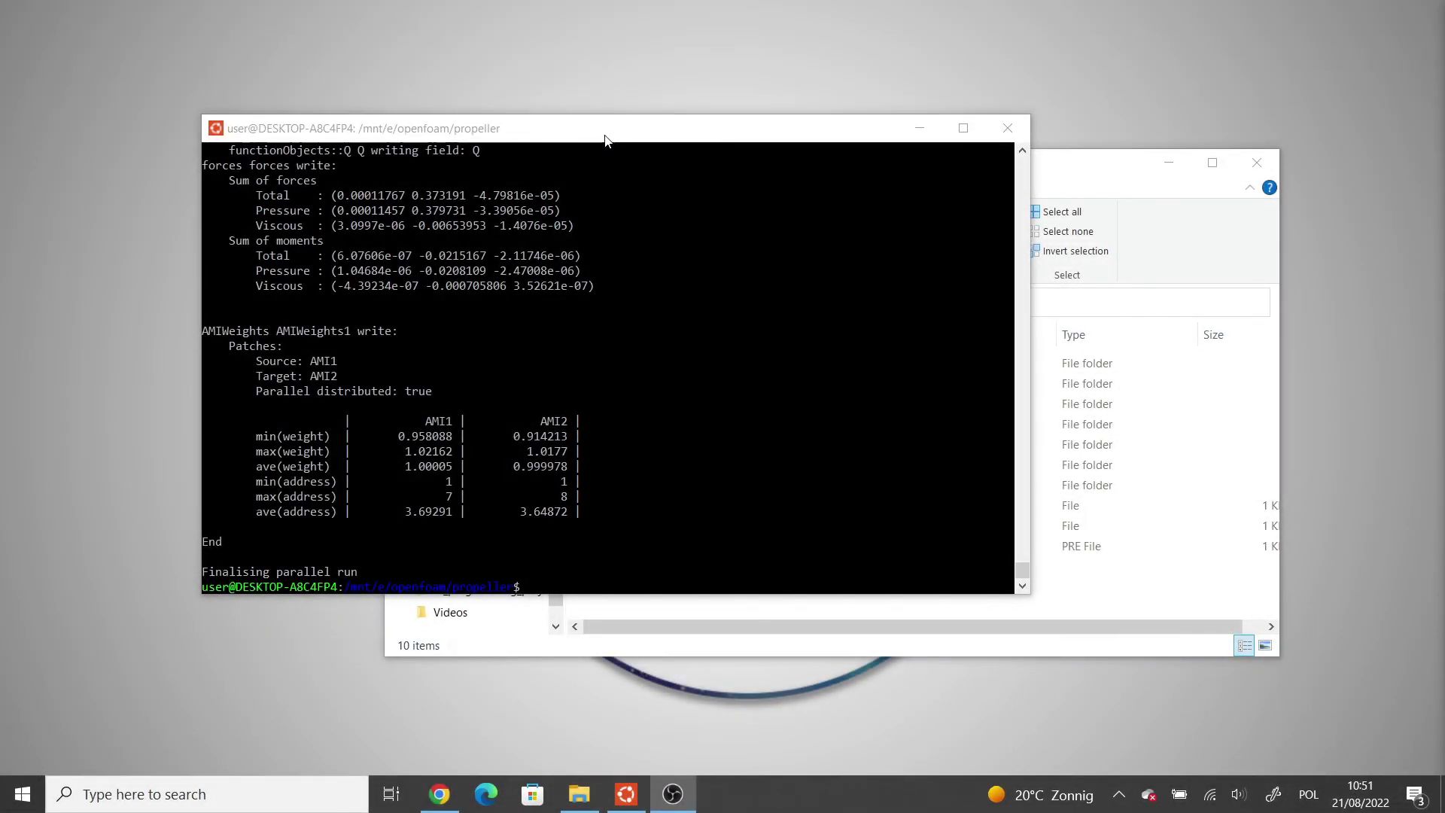
Step: Merge the parallel results by running reconstructPar in the propeller case directory
click(594, 577)
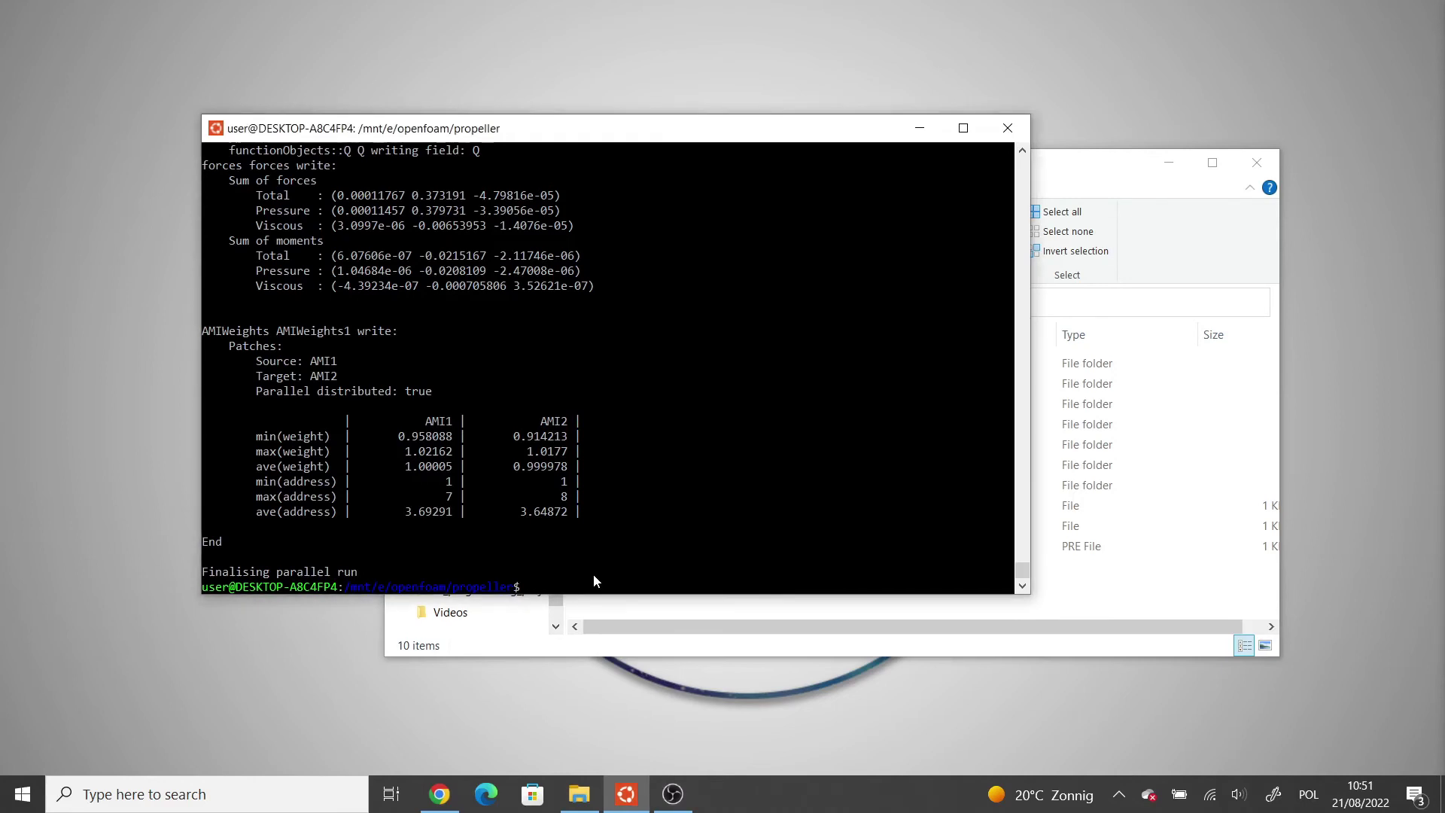
text(re)
key(BackSpace)
key(BackSpace)
text(constru)
text(ctAr)
key(BackSpace)
key(BackSpace)
text(ar)
key(Return)
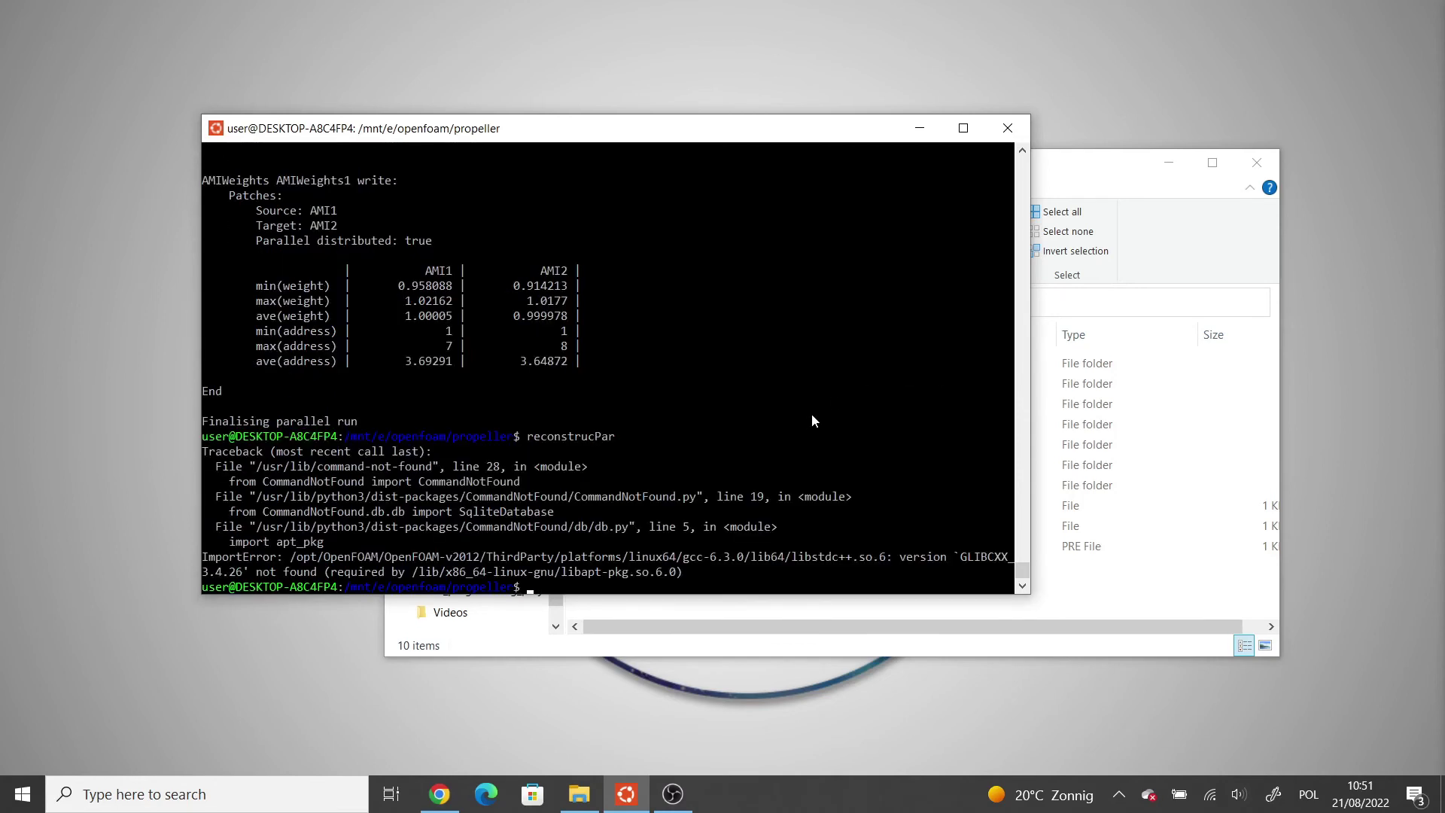
key(Up)
key(Left)
key(Left)
key(Left)
text(t)
key(Return)
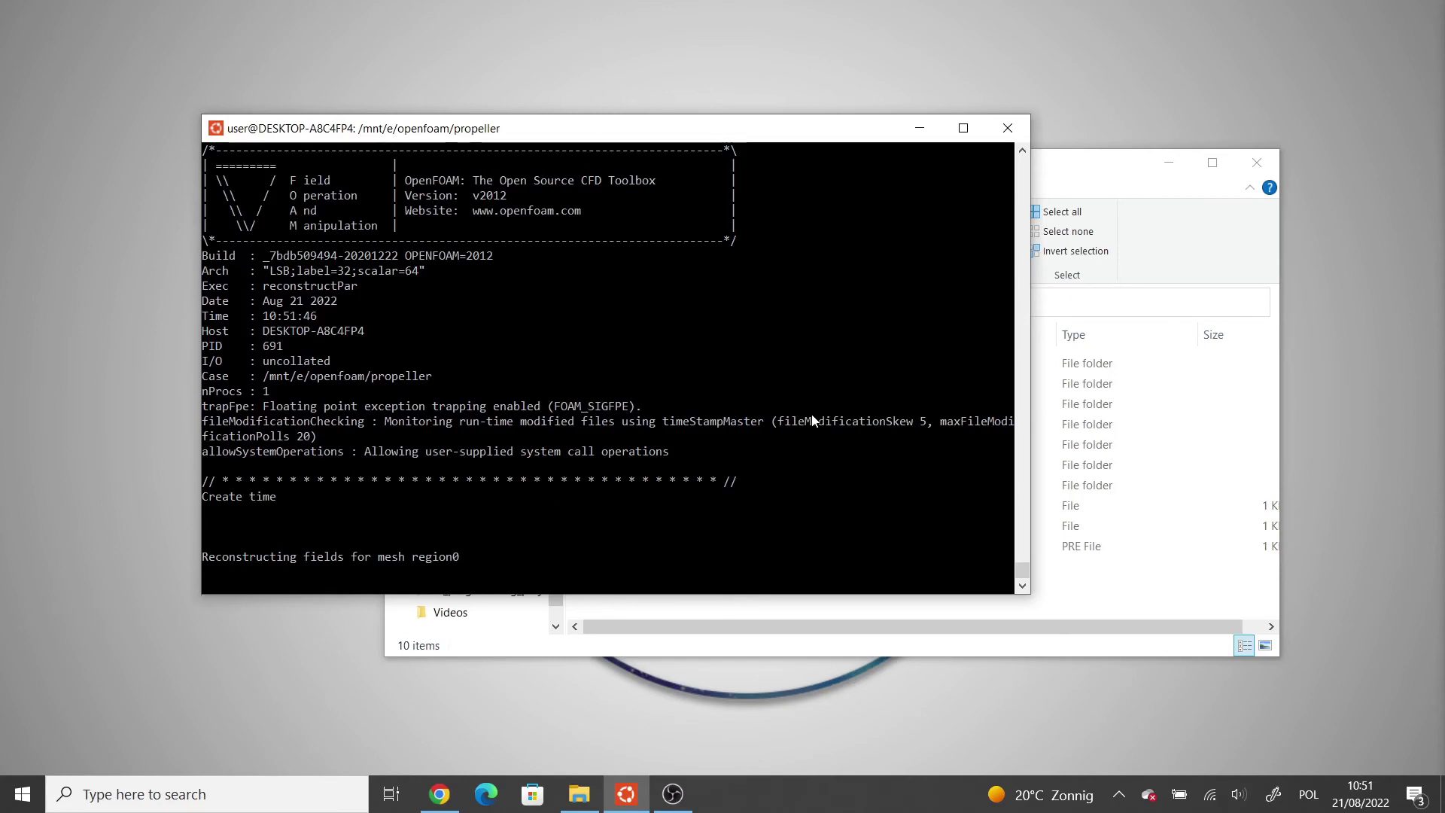
Step: Look through the reconstructed time folders in the propeller case folder and check the contents of processor0
click(579, 794)
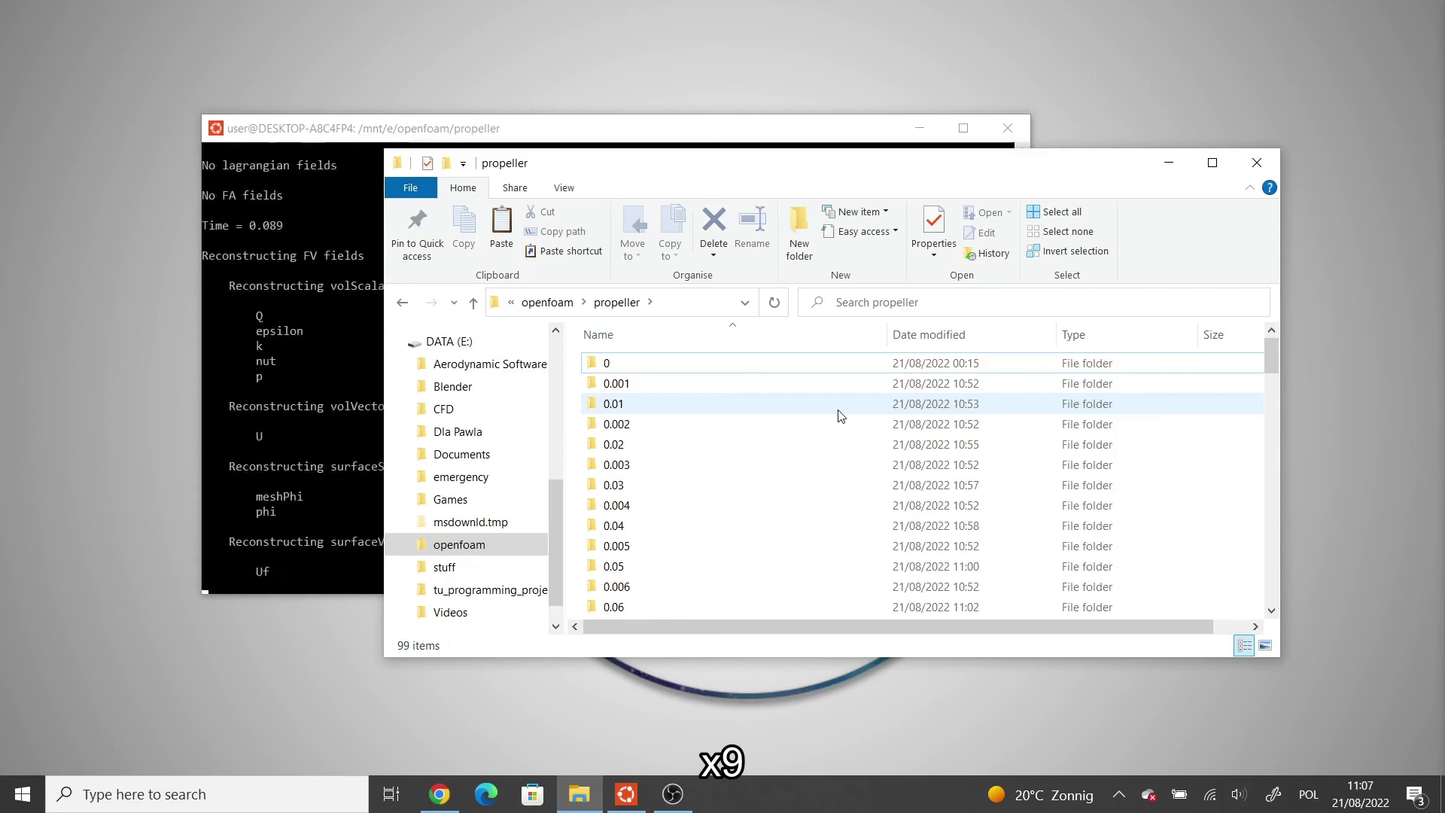
scroll(840, 416, down, 20)
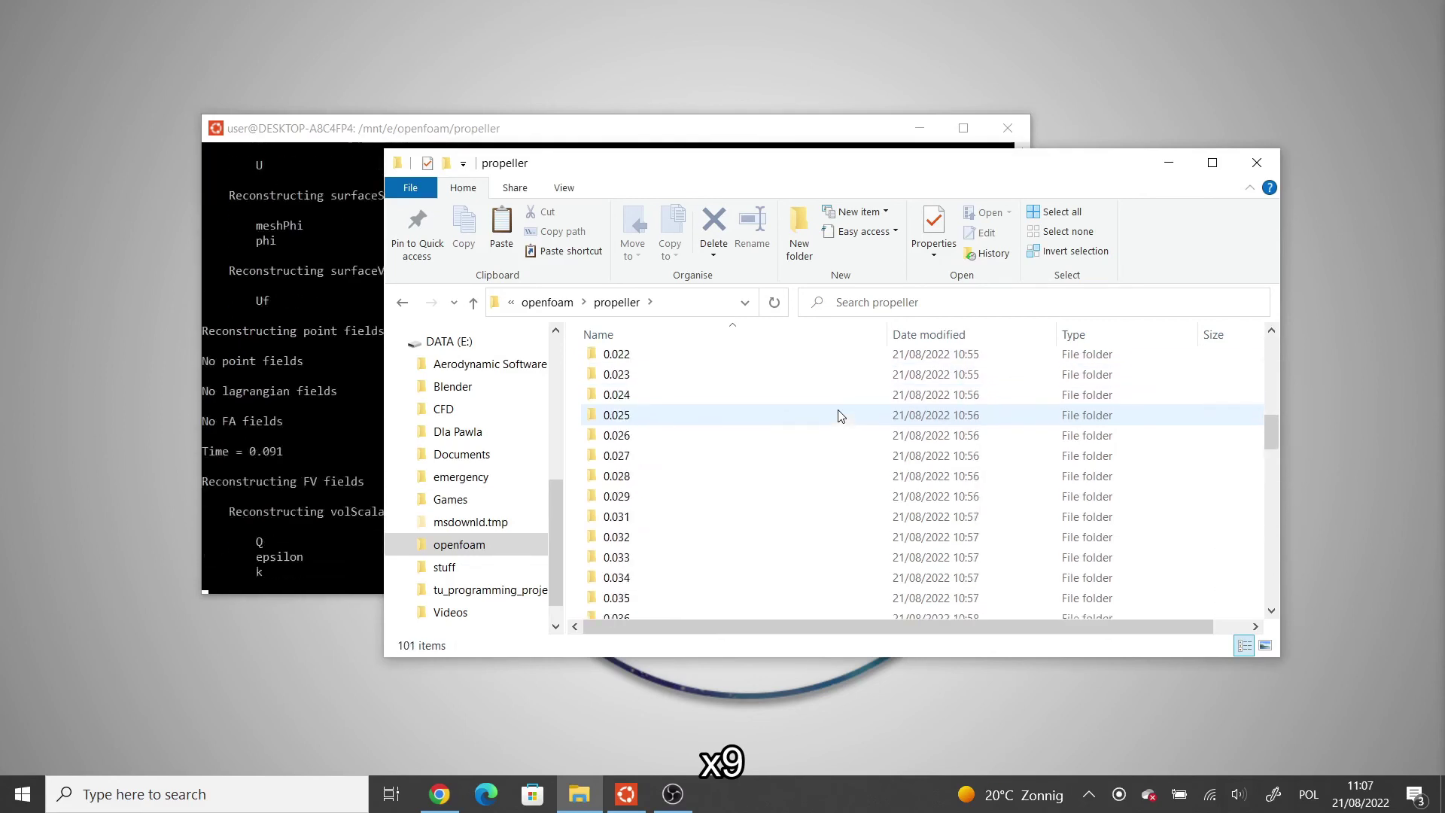
scroll(836, 421, up, 15)
scroll(792, 465, down, 20)
scroll(752, 486, down, 1)
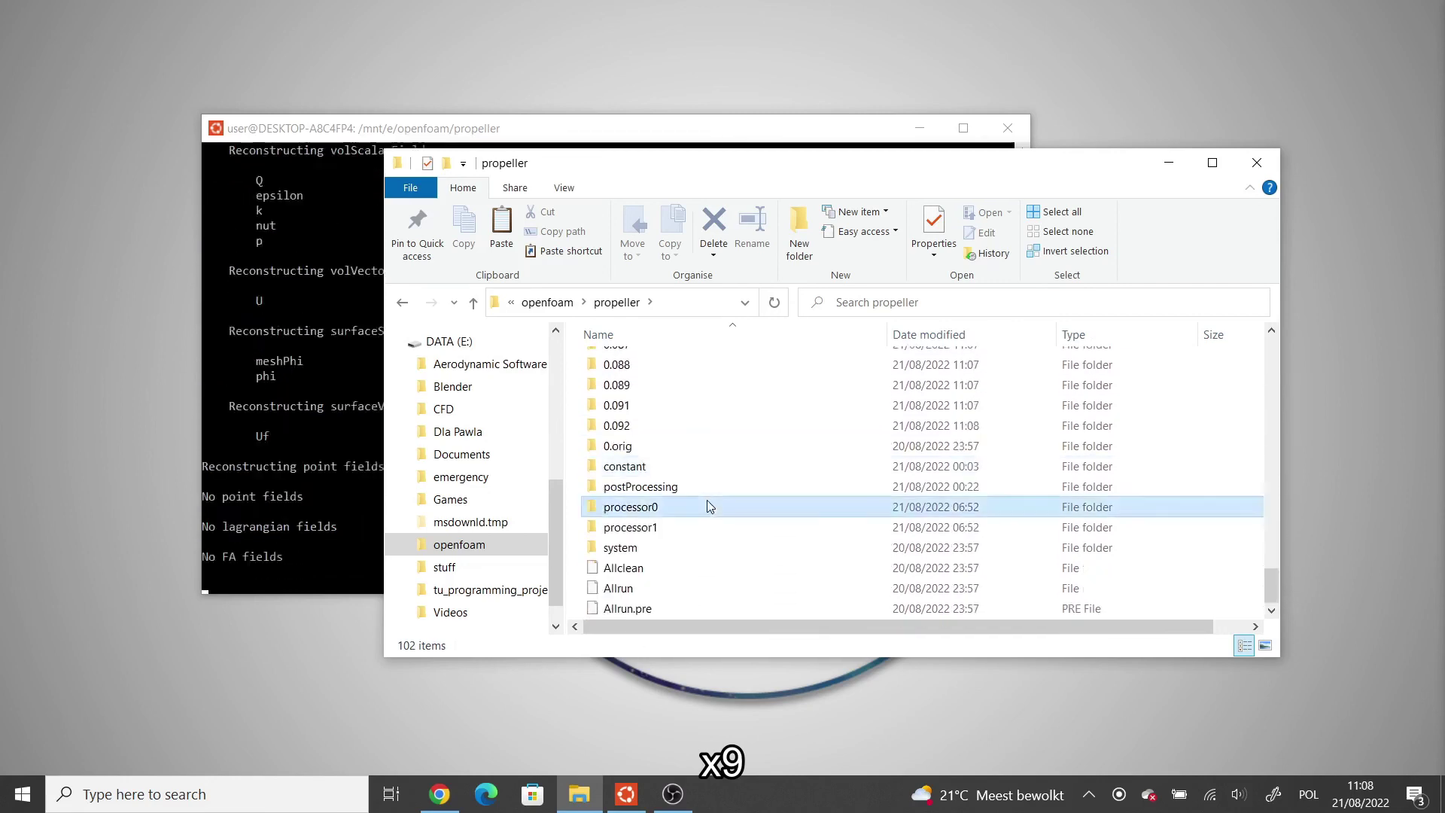
double_click(710, 506)
click(544, 302)
scroll(652, 489, down, 3)
Step: View controlDict in the system folder, close it and return to the propeller case folder
double_click(652, 452)
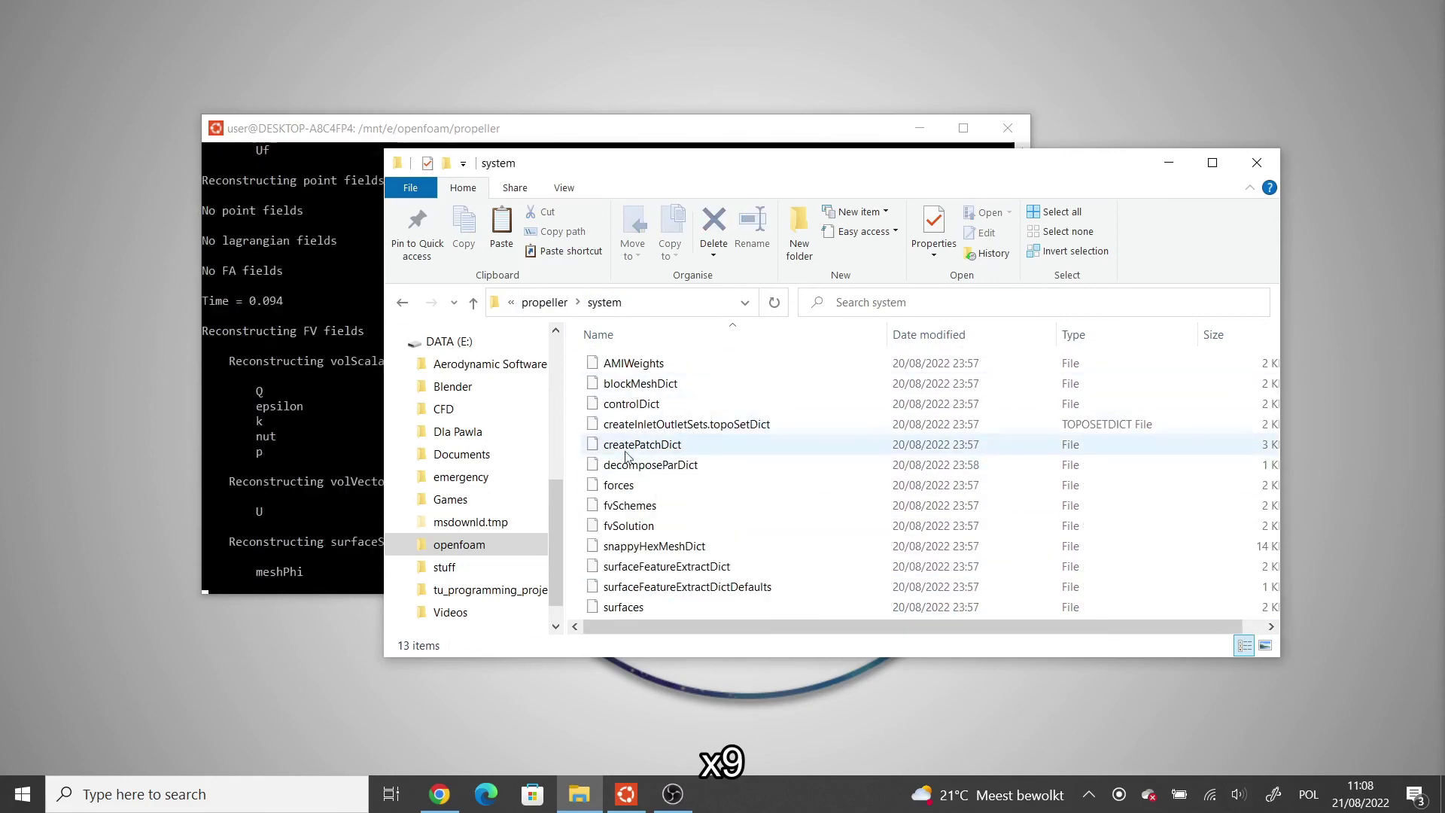
double_click(631, 404)
click(1278, 47)
click(550, 303)
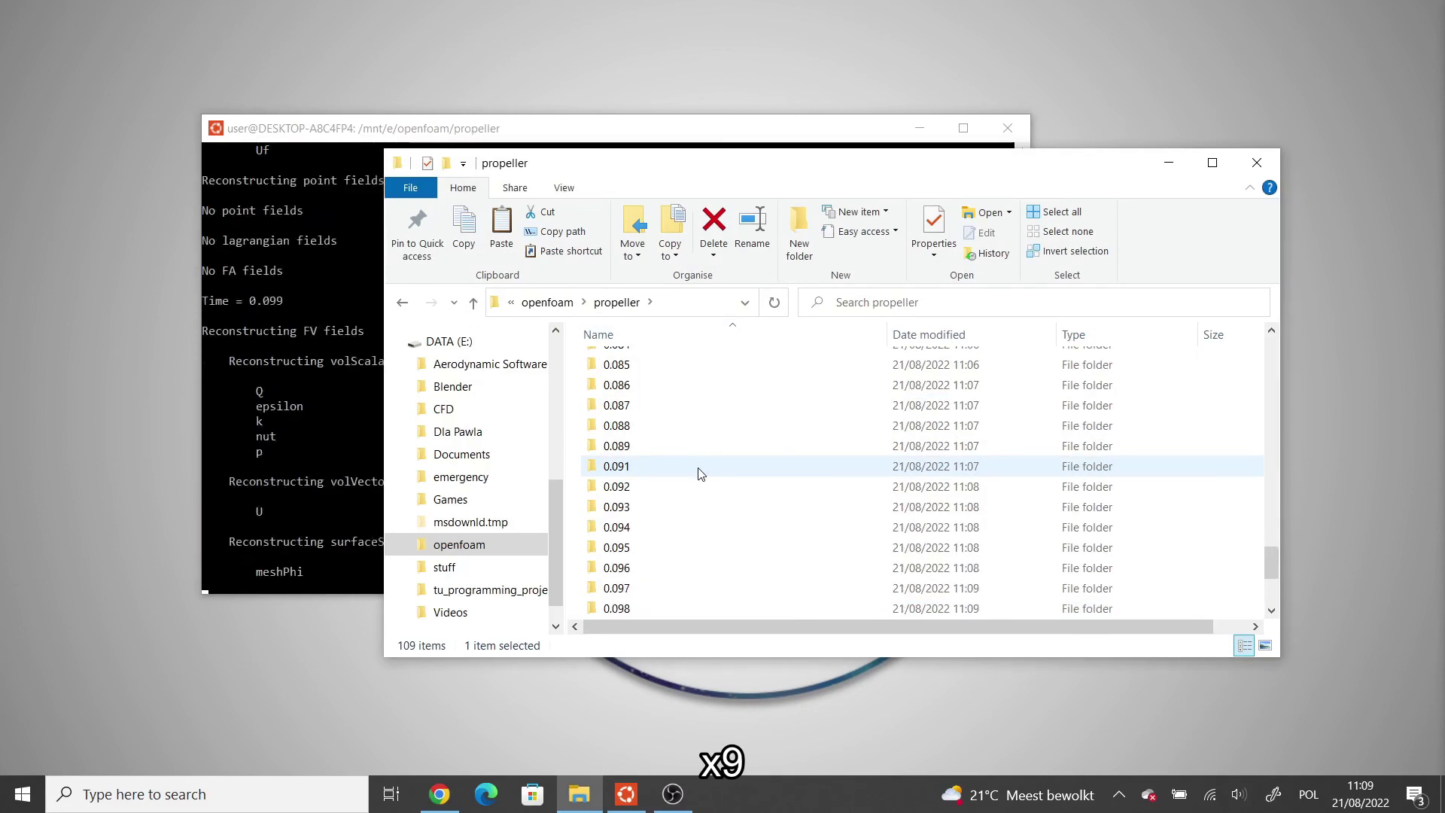
Step: Create an empty propeller.foam file in the case with touch propeller.foam and locate it in the propeller folder
click(372, 139)
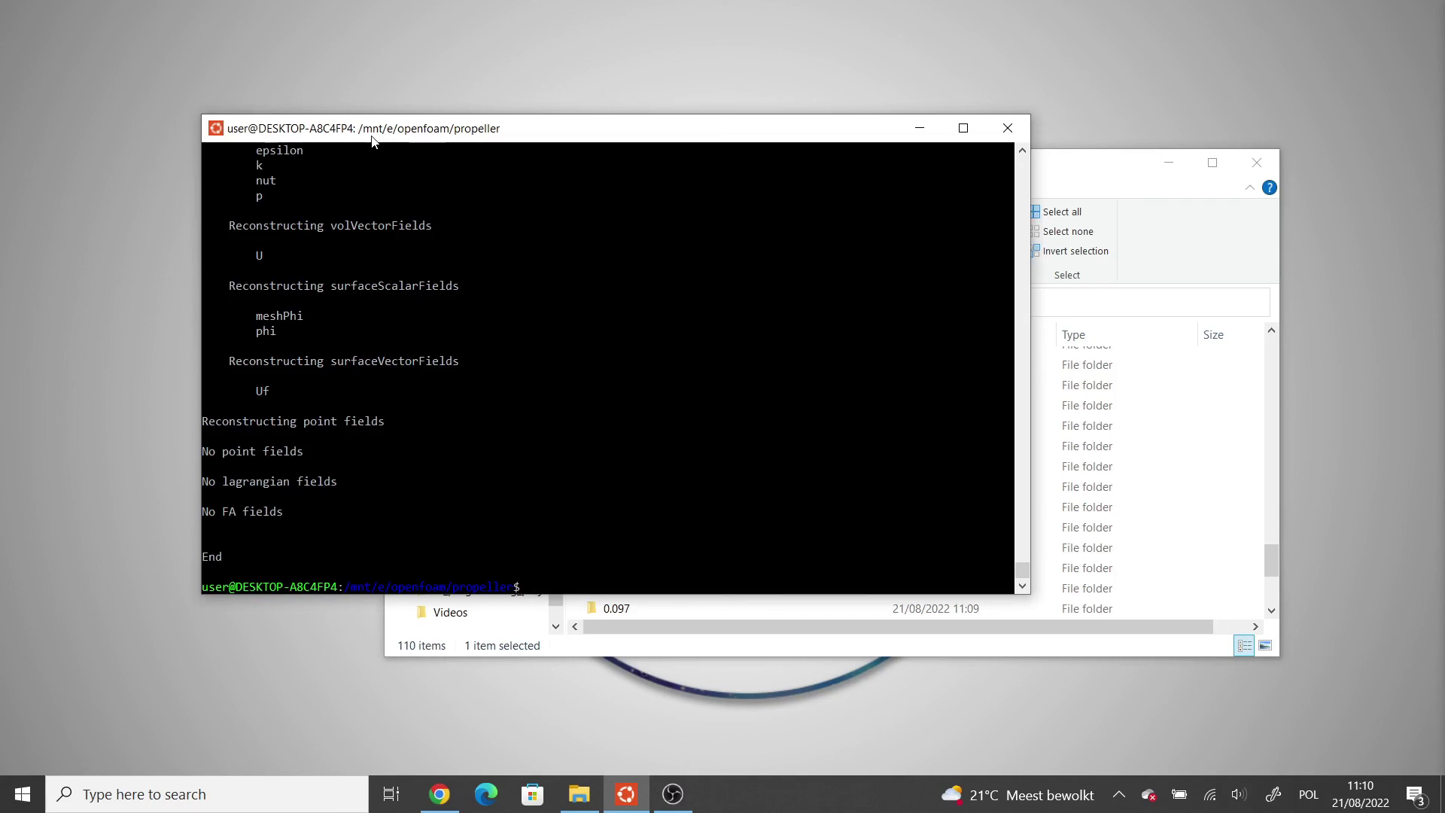
text(uch p)
text(ropeller.foam)
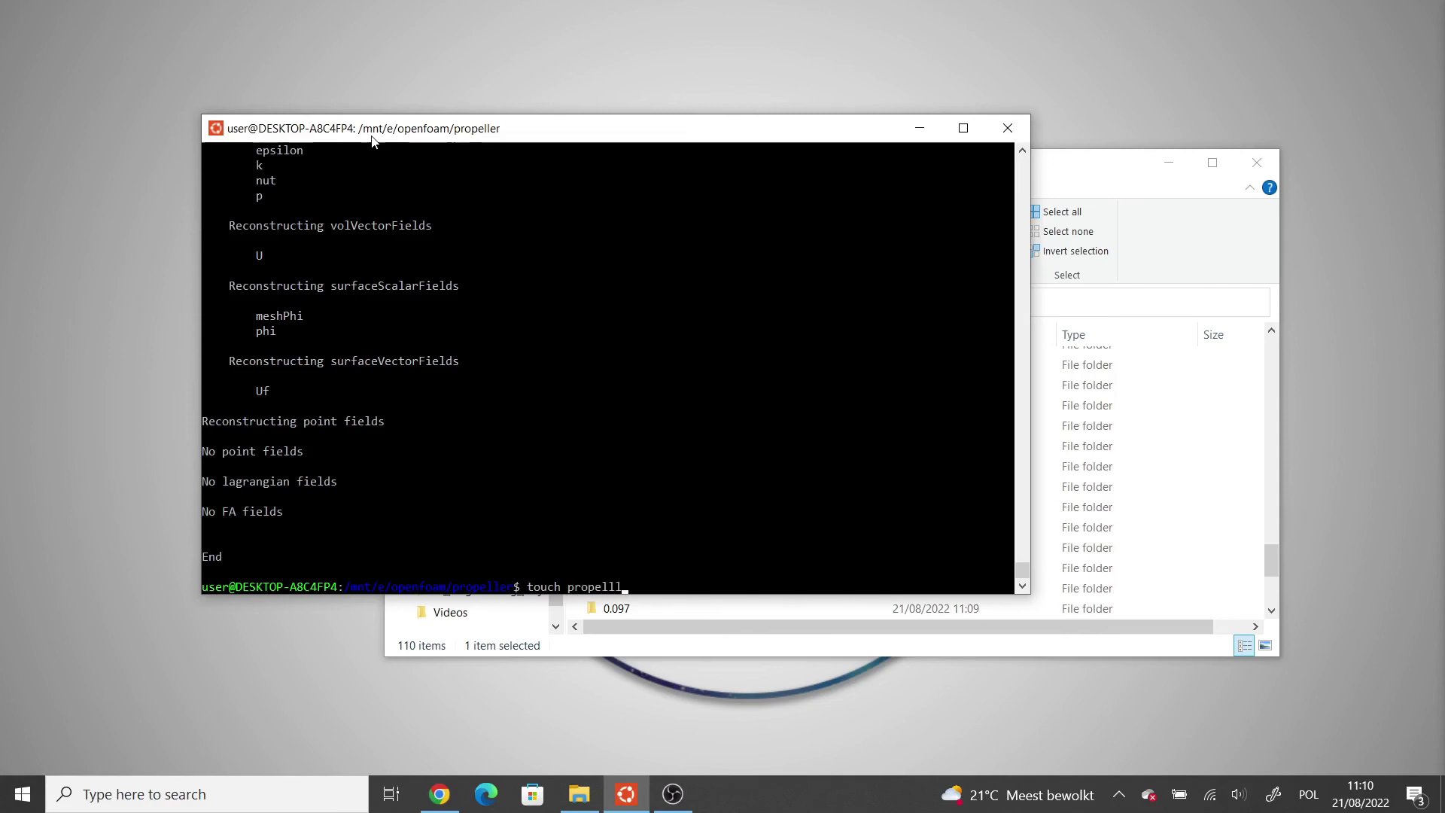
key(Return)
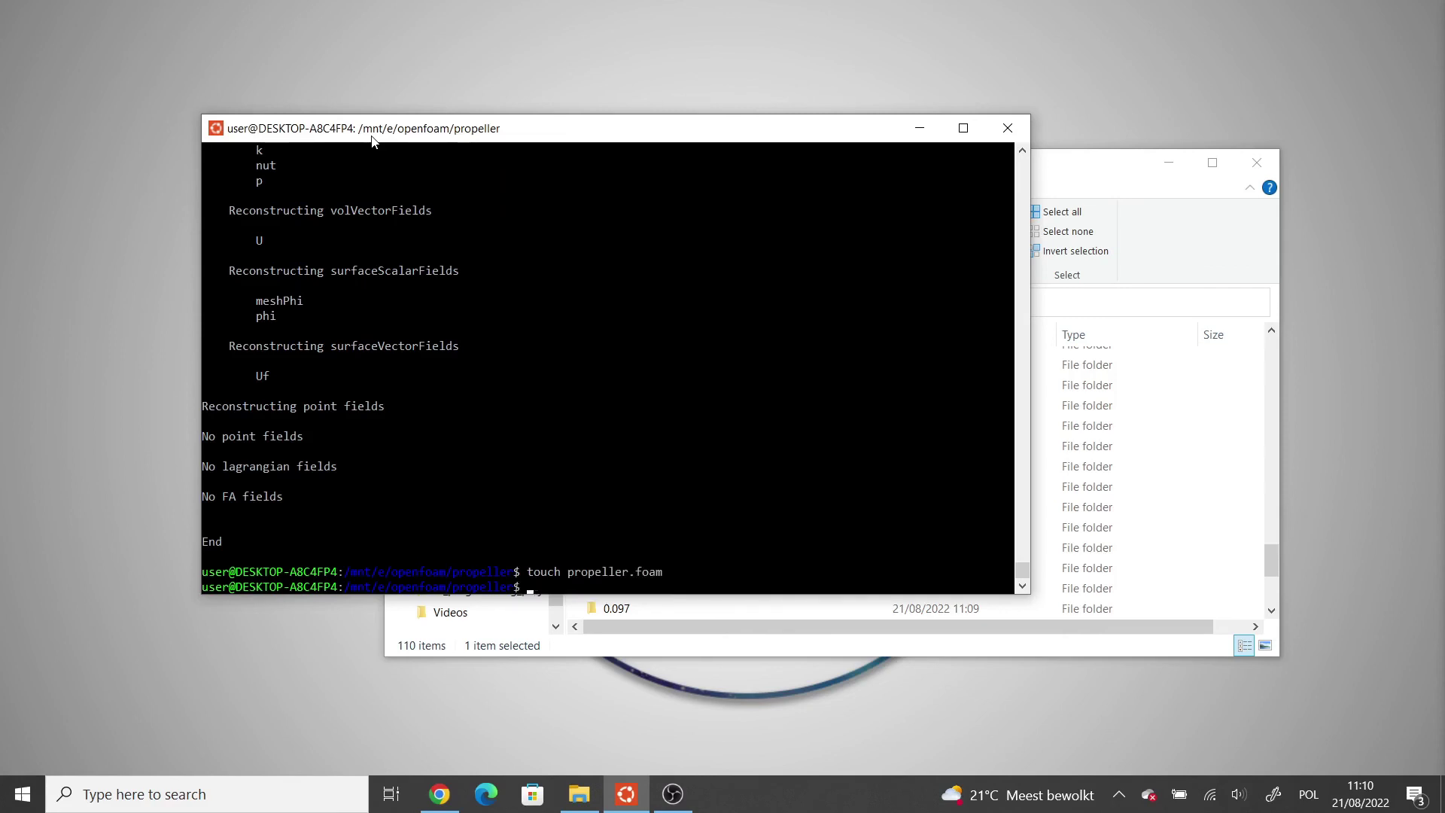
click(1201, 255)
scroll(700, 359, down, 3)
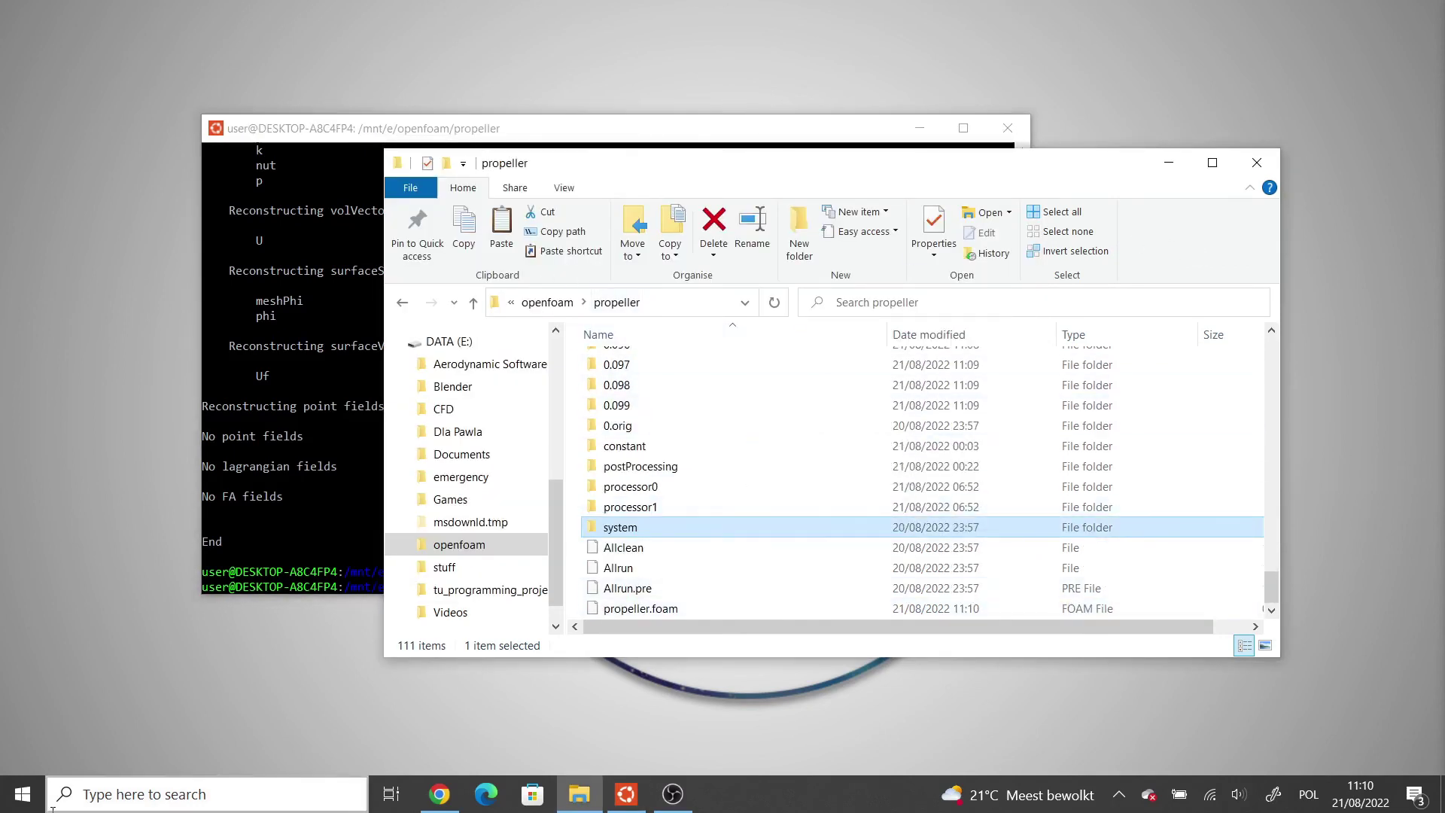
Step: Start ParaView, maximise its window and close the default histogram view
click(188, 794)
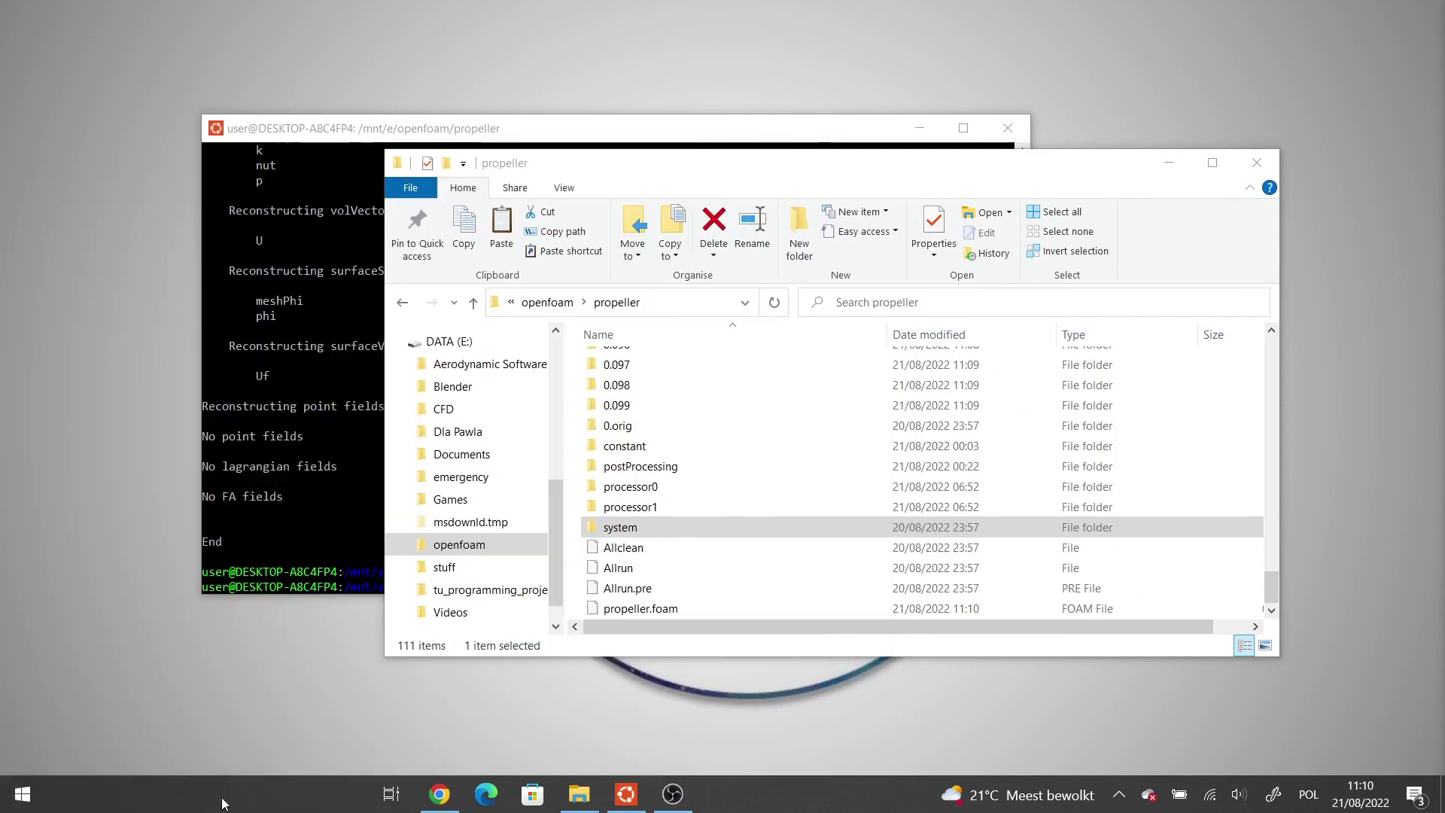
text(parav)
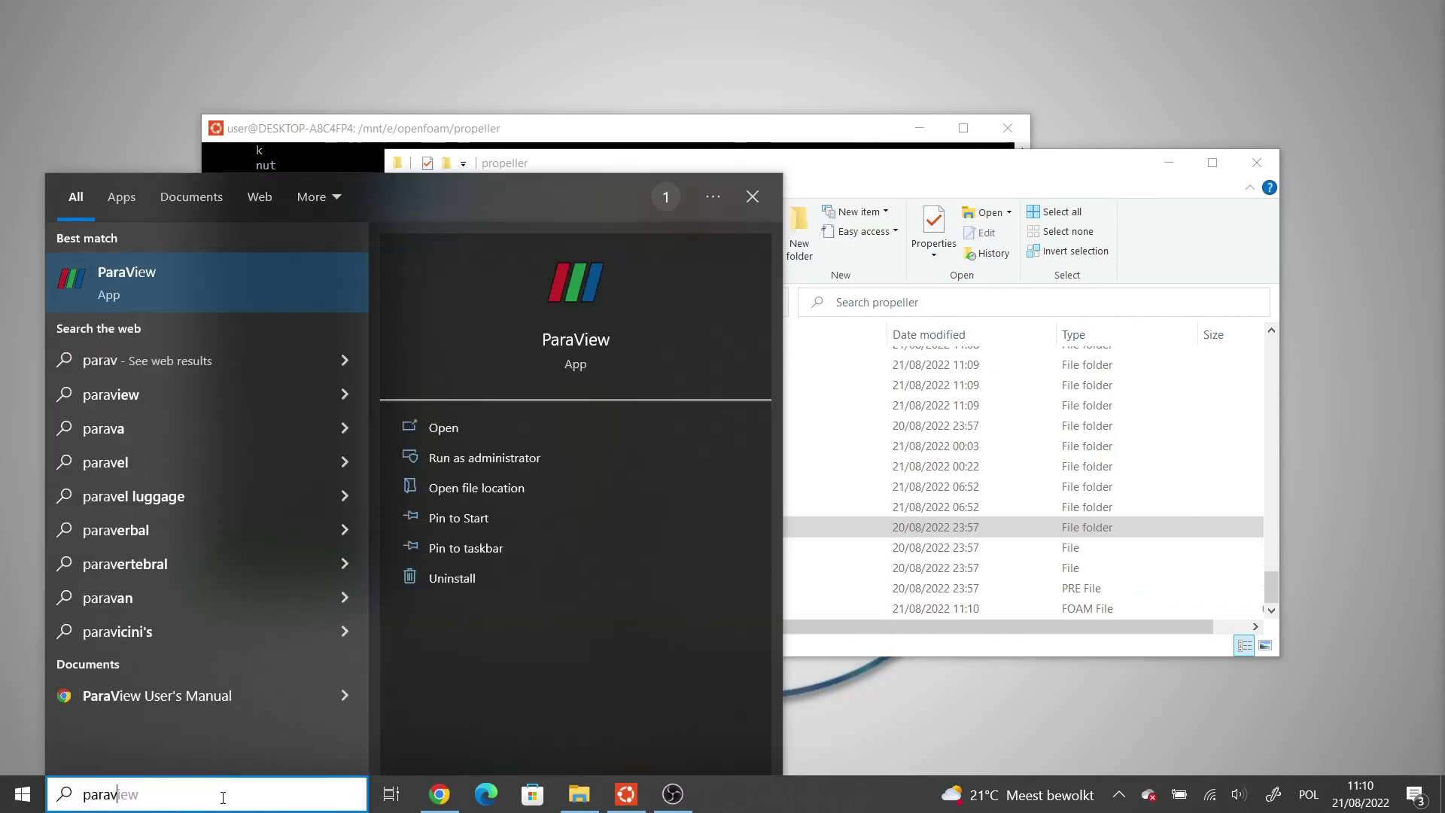
key(Return)
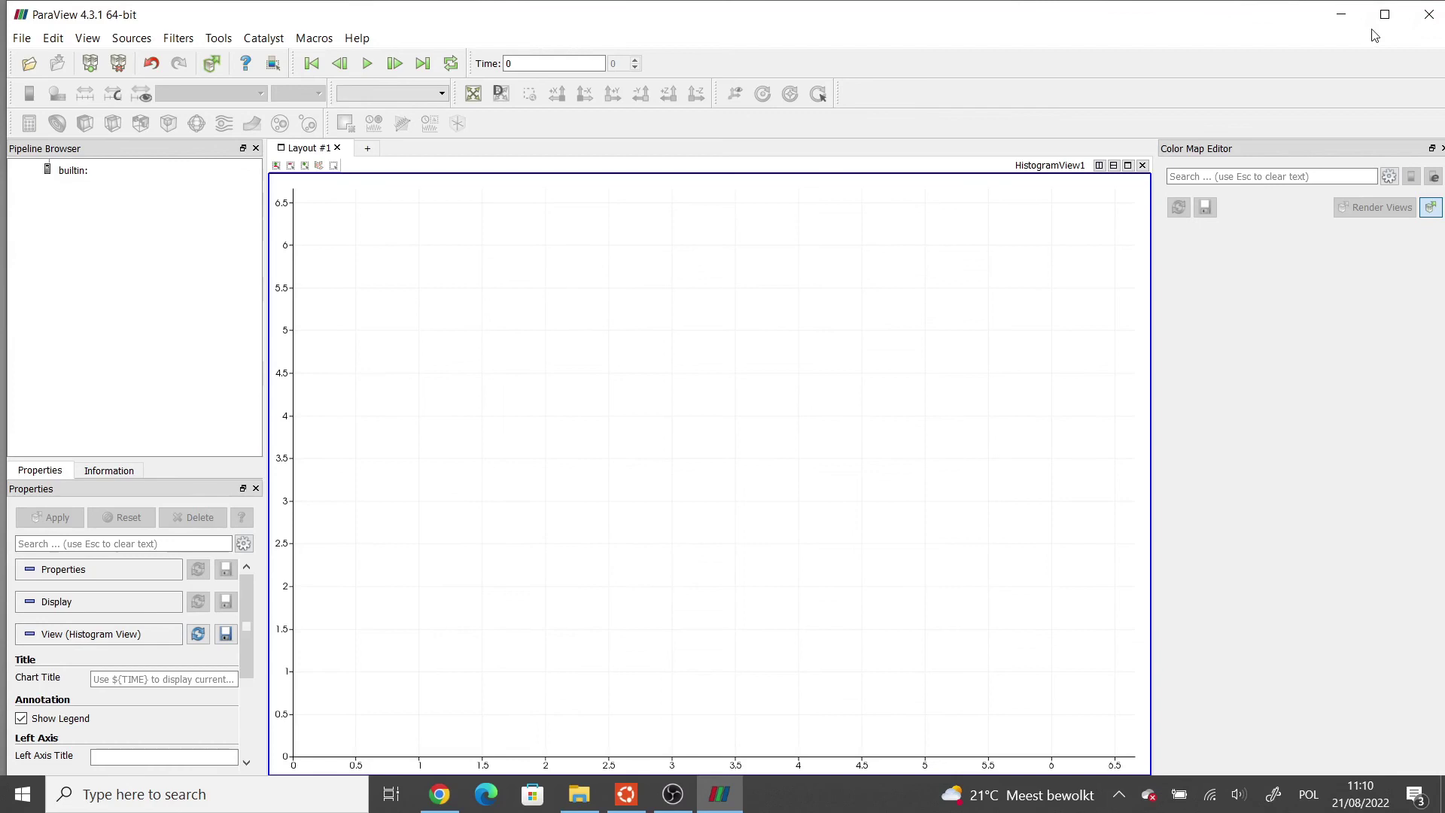
click(1384, 13)
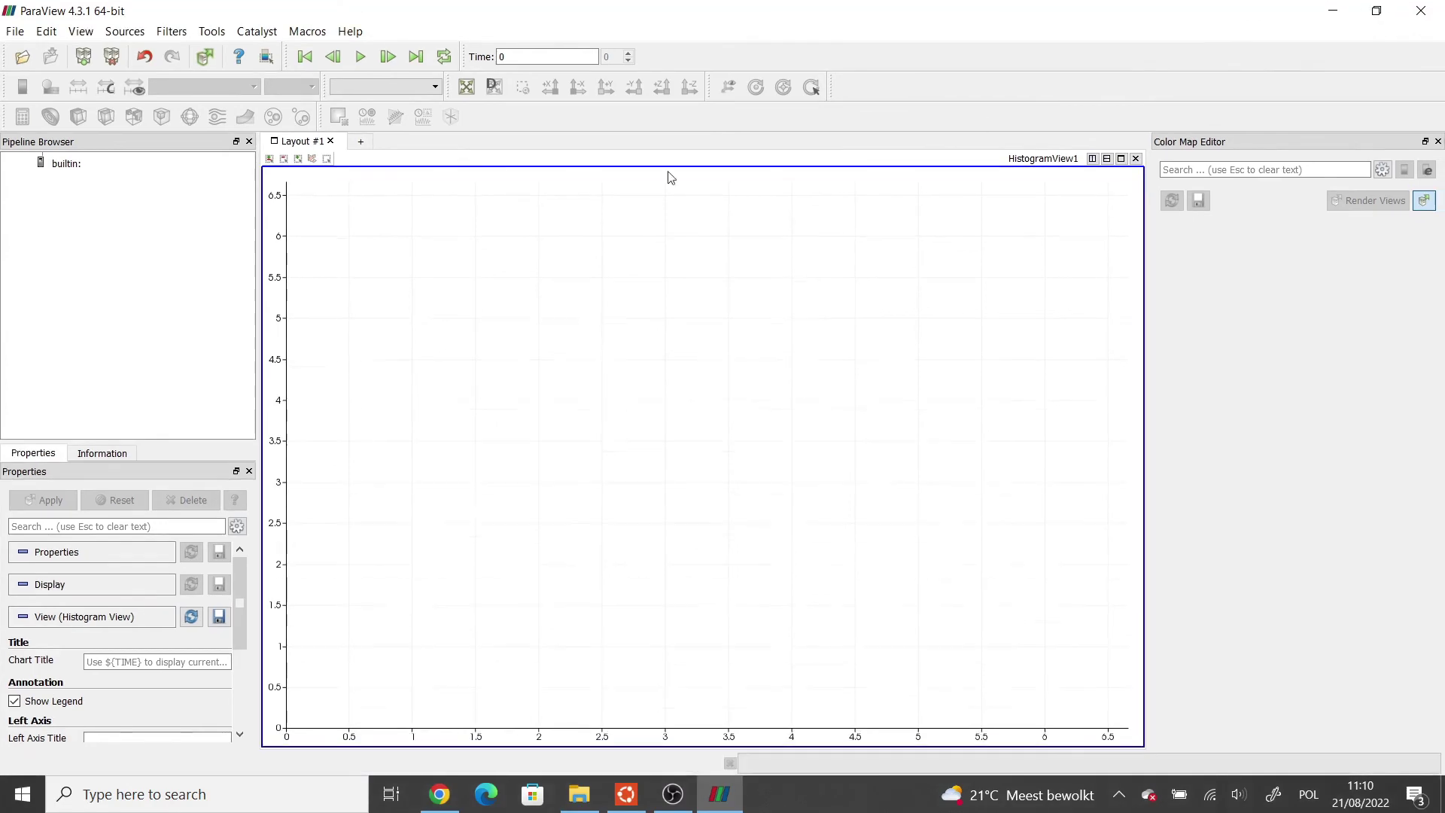
click(331, 141)
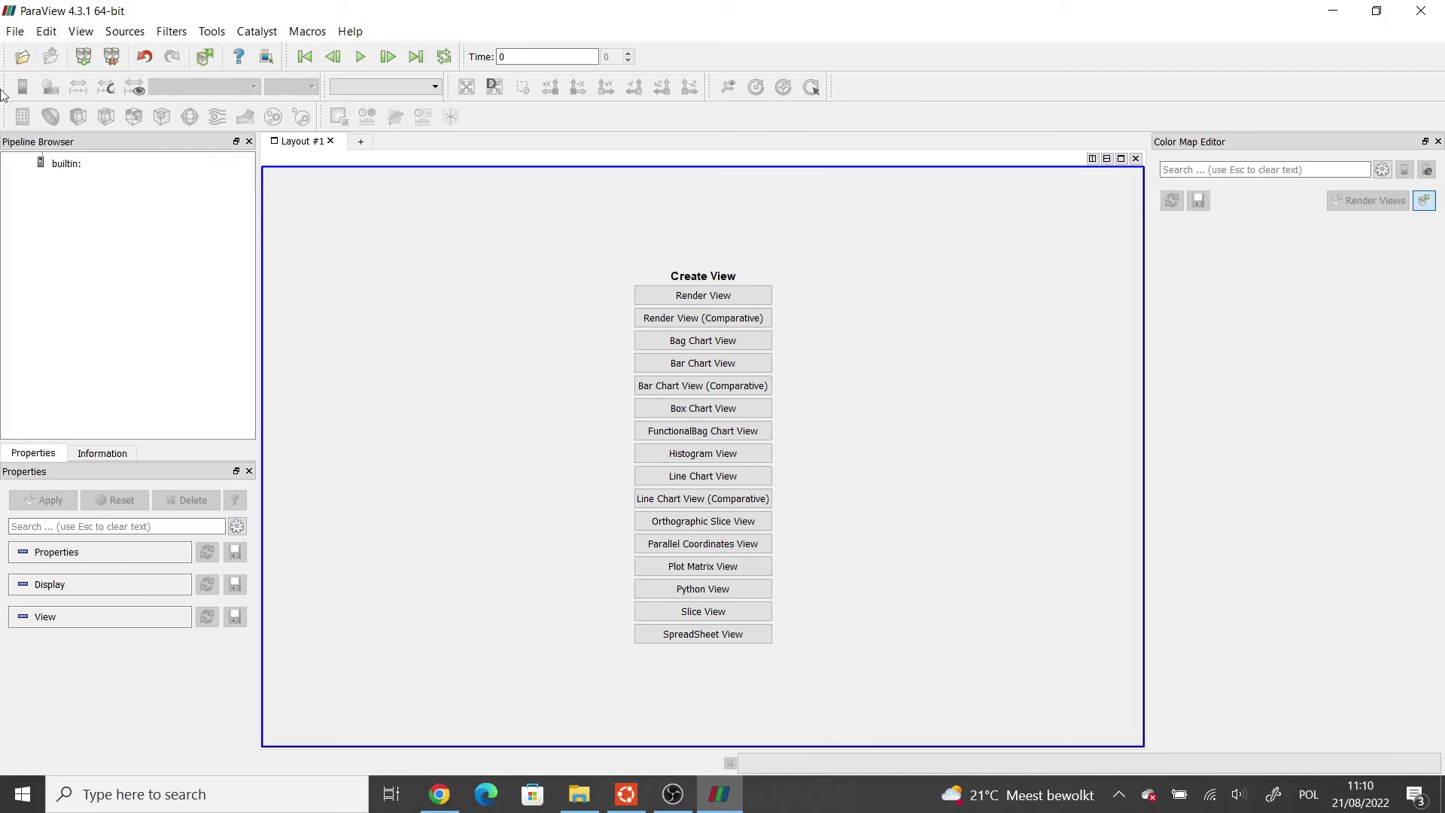
Step: Open the propeller.foam file from the E:/openfoam/propeller case folder
click(23, 57)
click(520, 308)
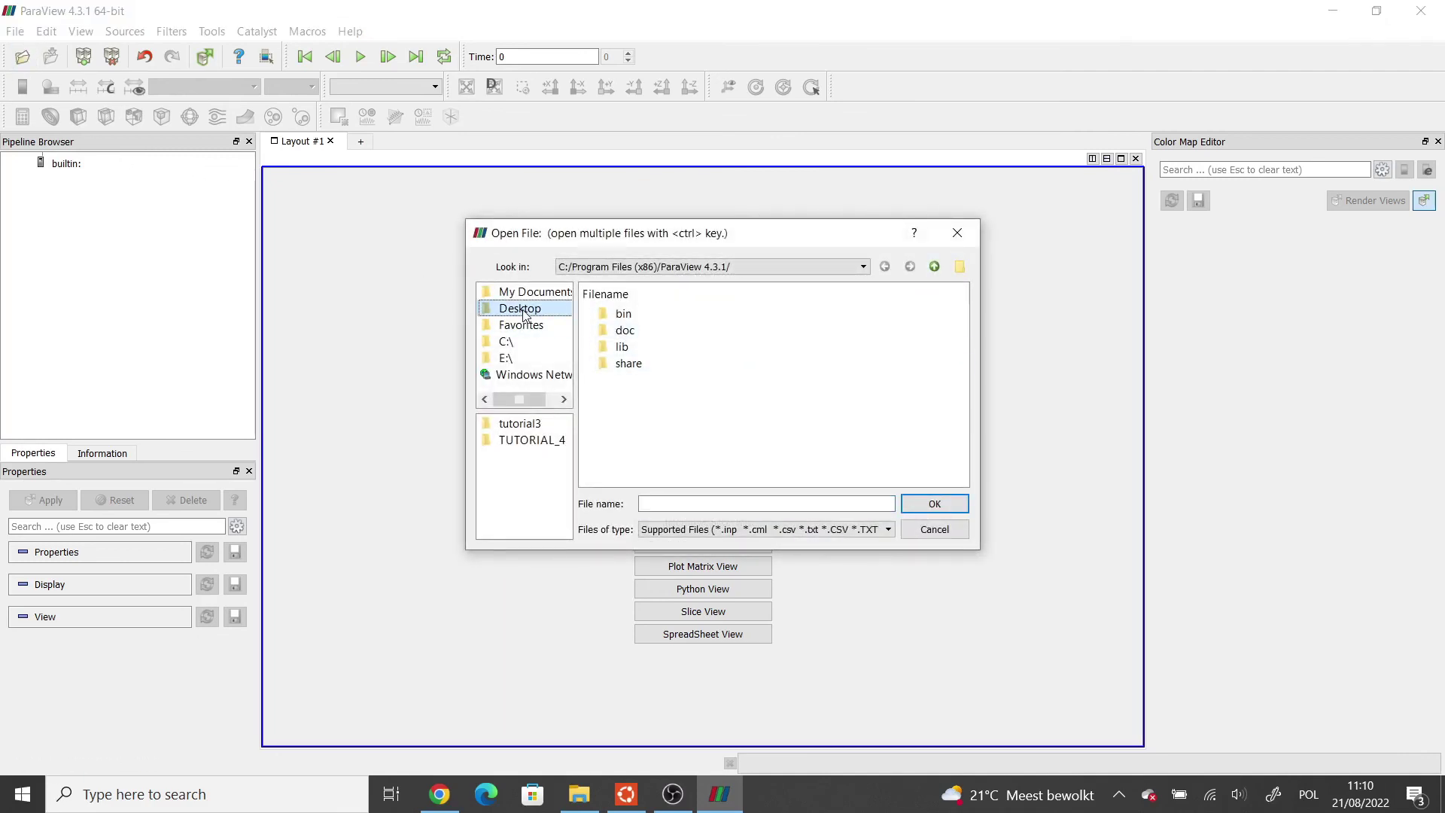
click(509, 359)
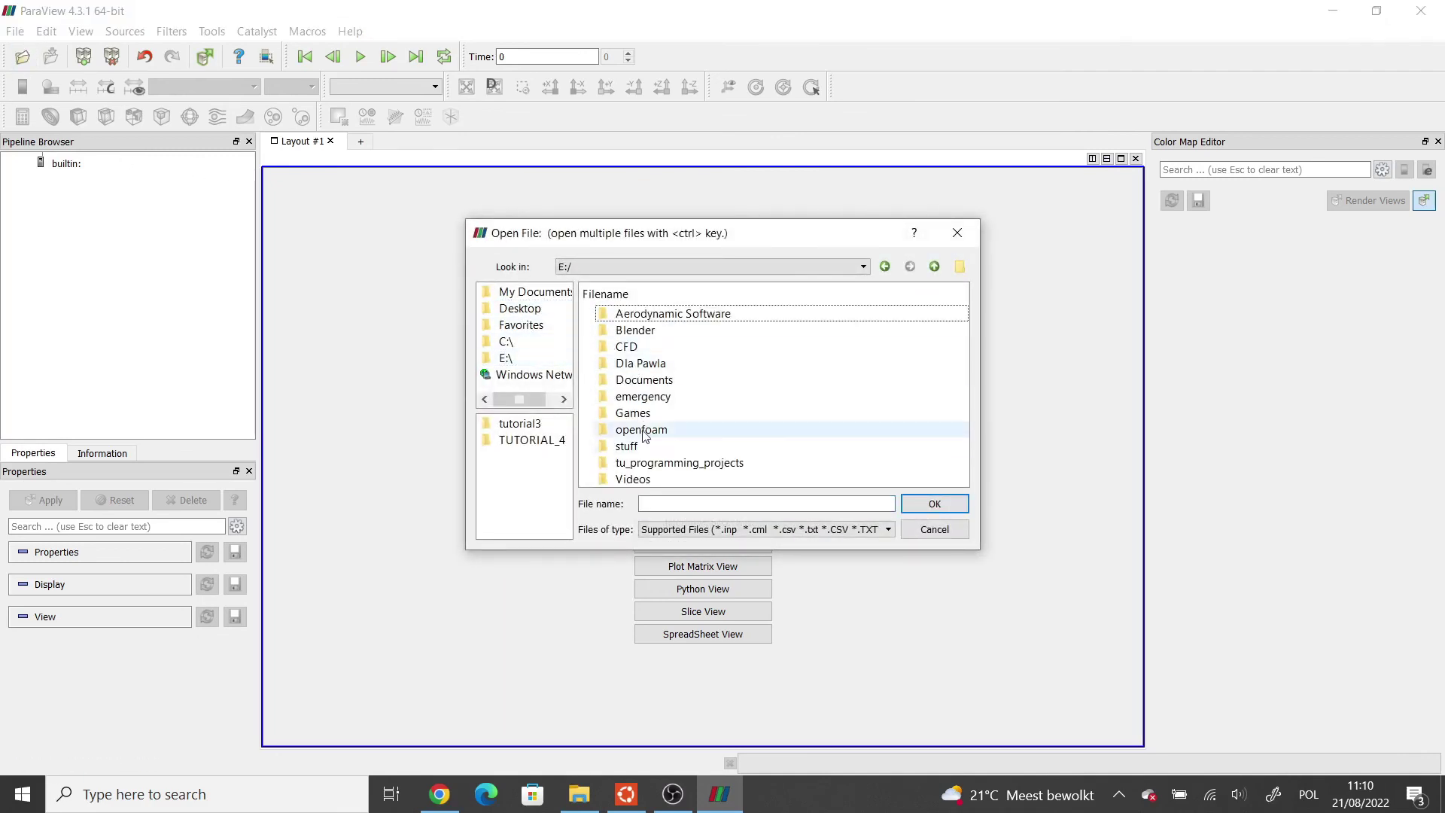
double_click(646, 435)
double_click(681, 365)
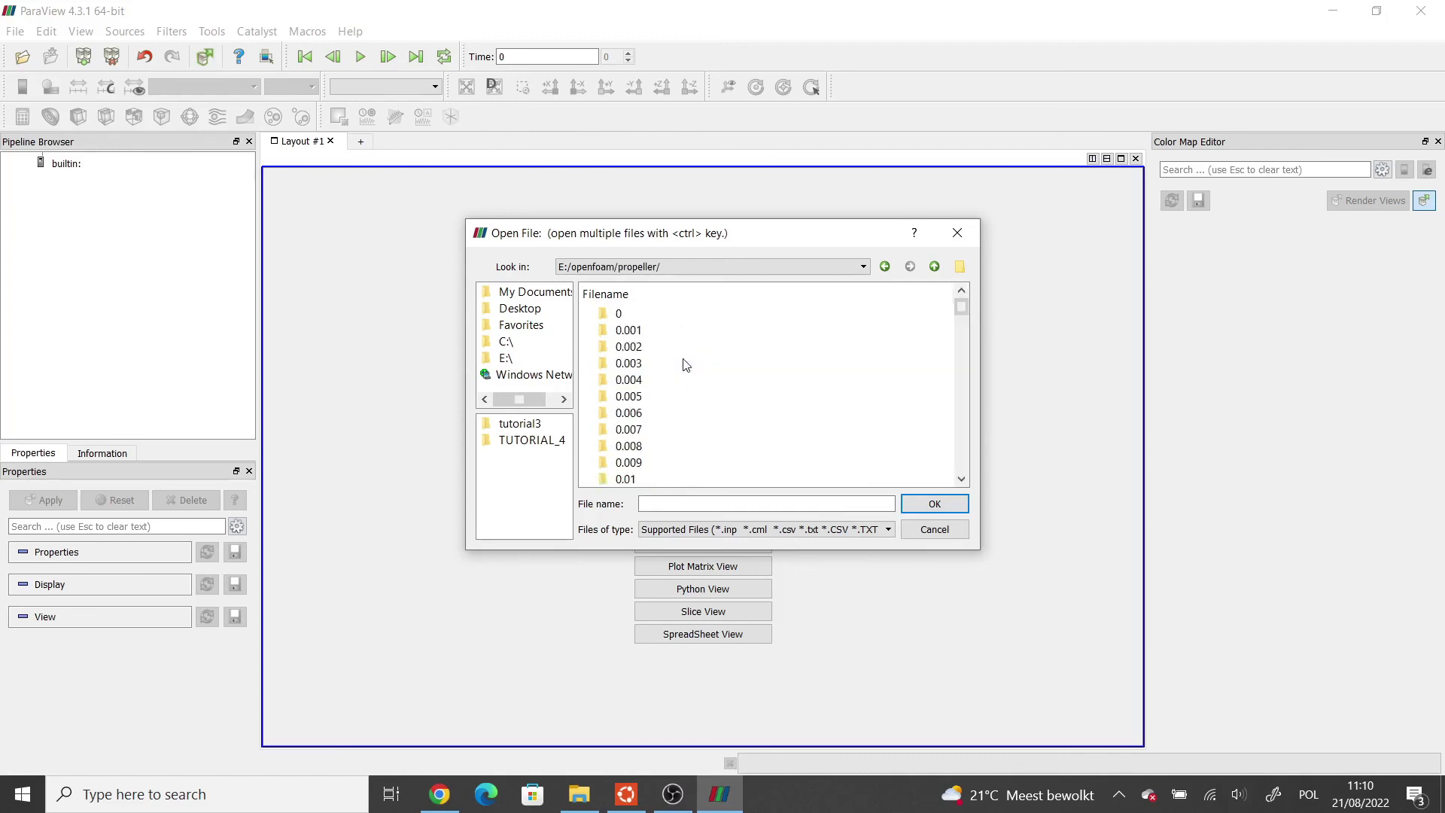
scroll(684, 343, down, 20)
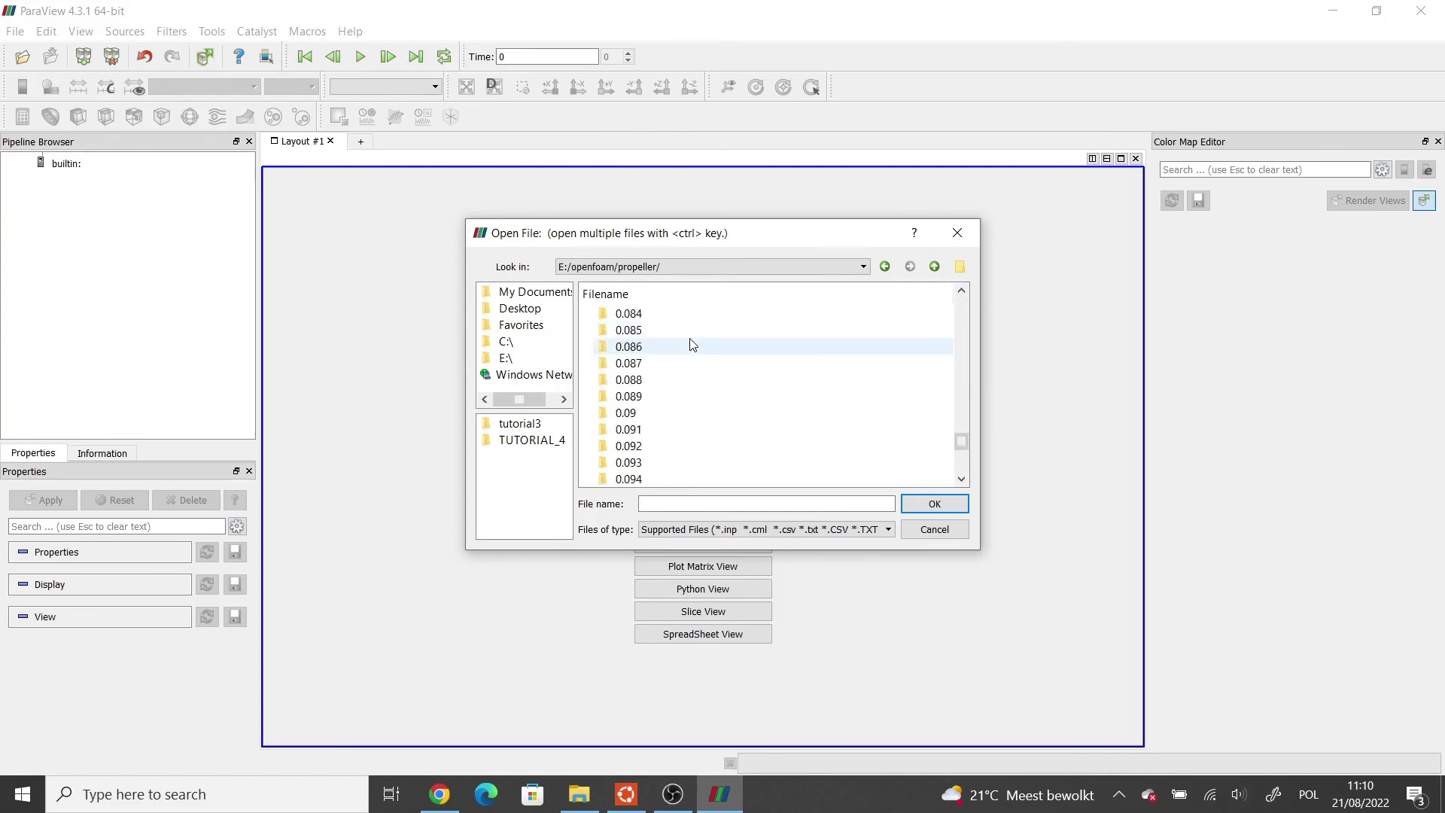
click(648, 481)
click(926, 500)
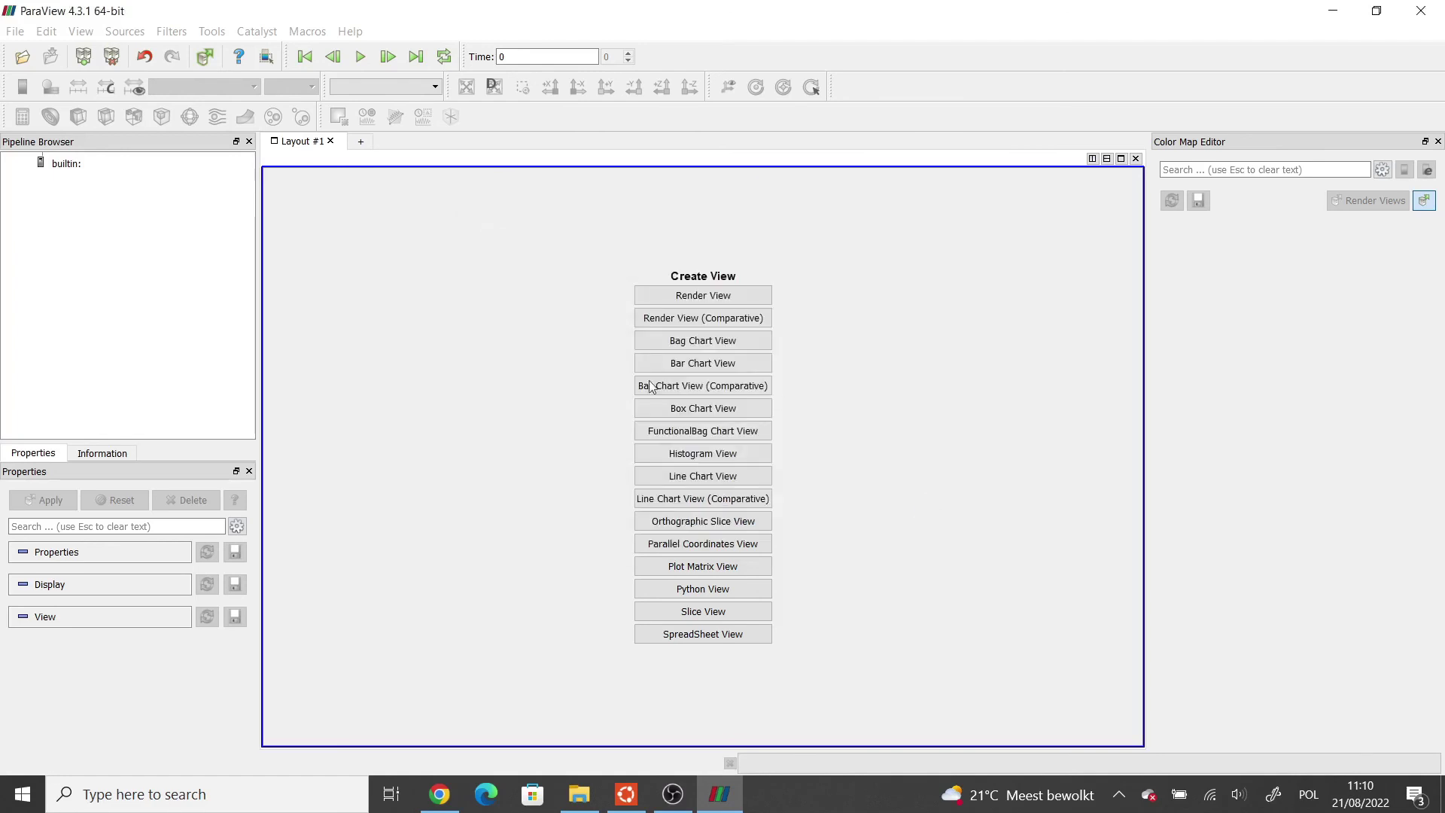
Step: Load the case with the internalMesh, propellerTip and propellerStem1 mesh regions, leaving outerCylinder out, and clear the output messages
drag(237, 571, 235, 628)
click(17, 561)
click(17, 566)
click(17, 582)
click(18, 615)
click(18, 714)
click(17, 566)
click(18, 628)
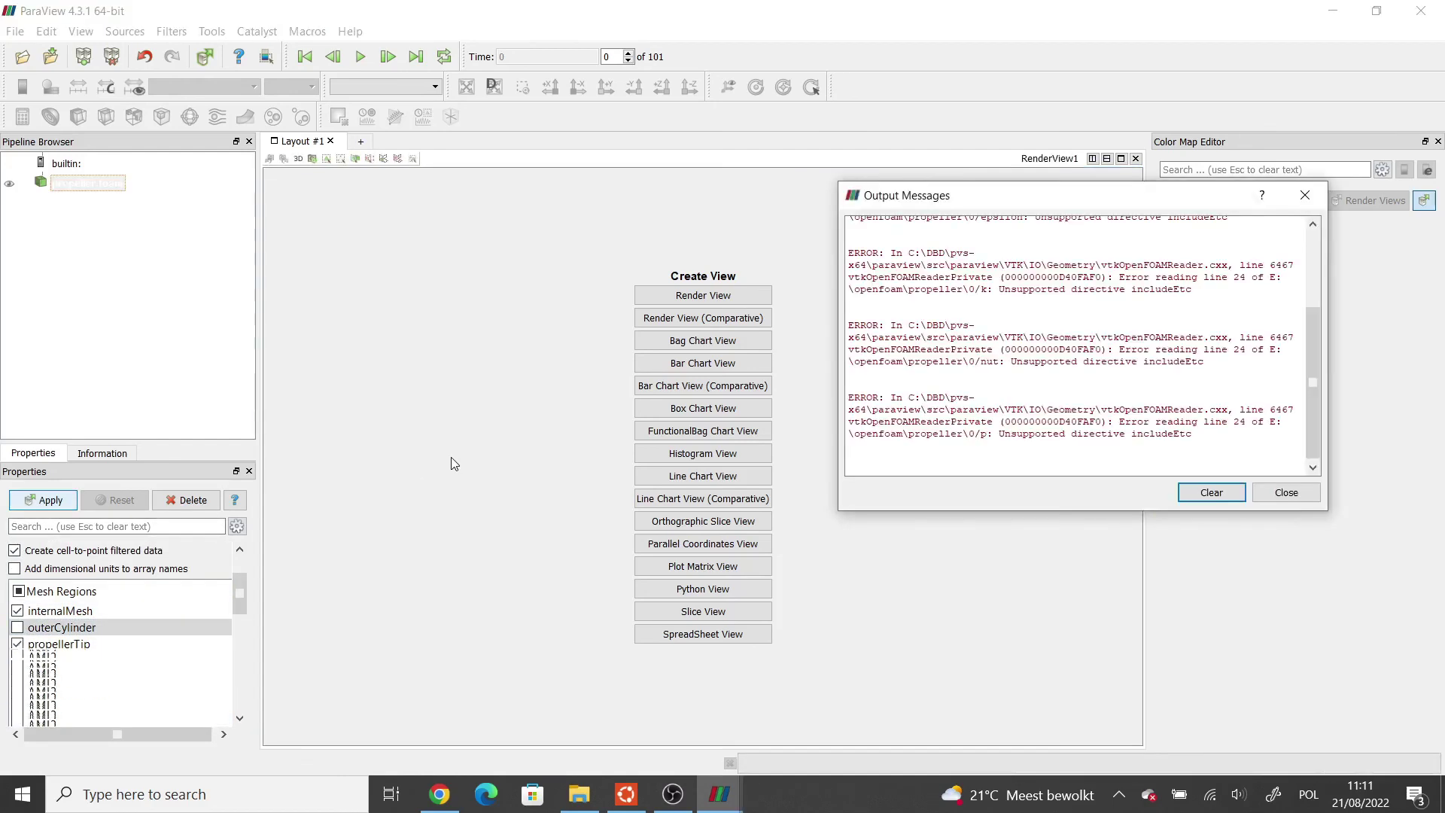
click(1205, 493)
Step: Advance to time step 2 and cut the domain with a slice normal to X, viewed along the X axis
click(388, 57)
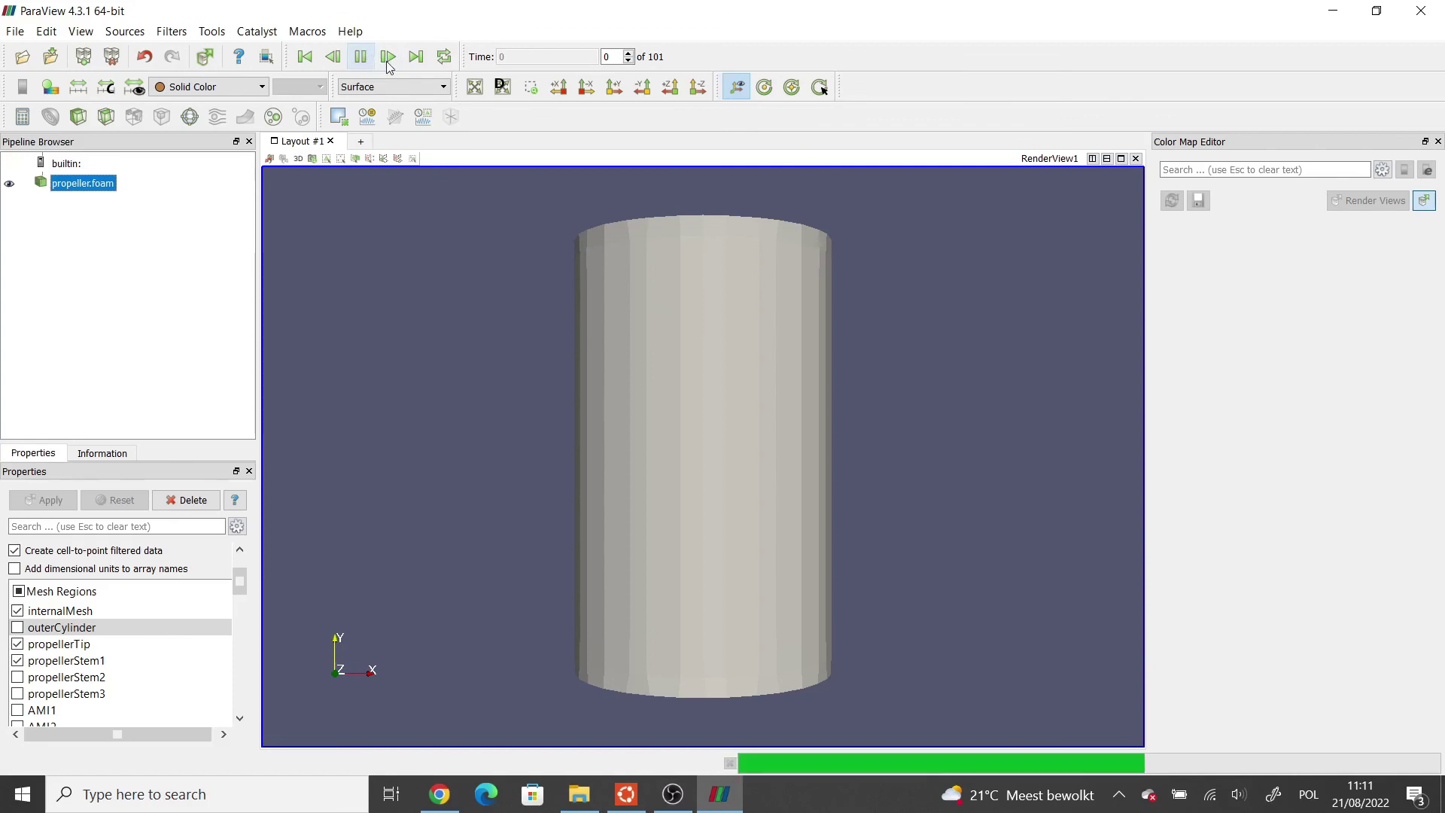
click(558, 88)
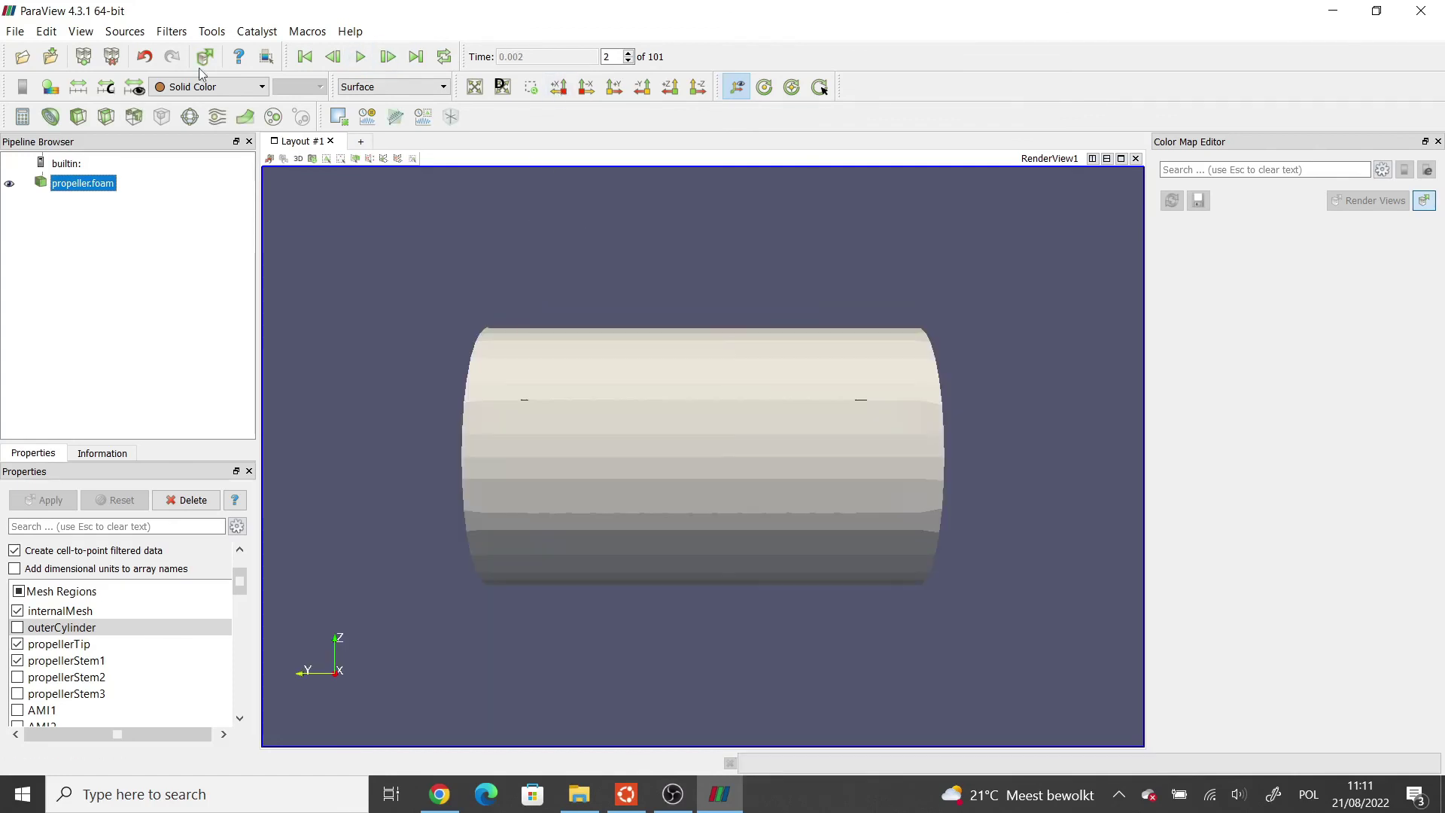
click(106, 116)
key(Up)
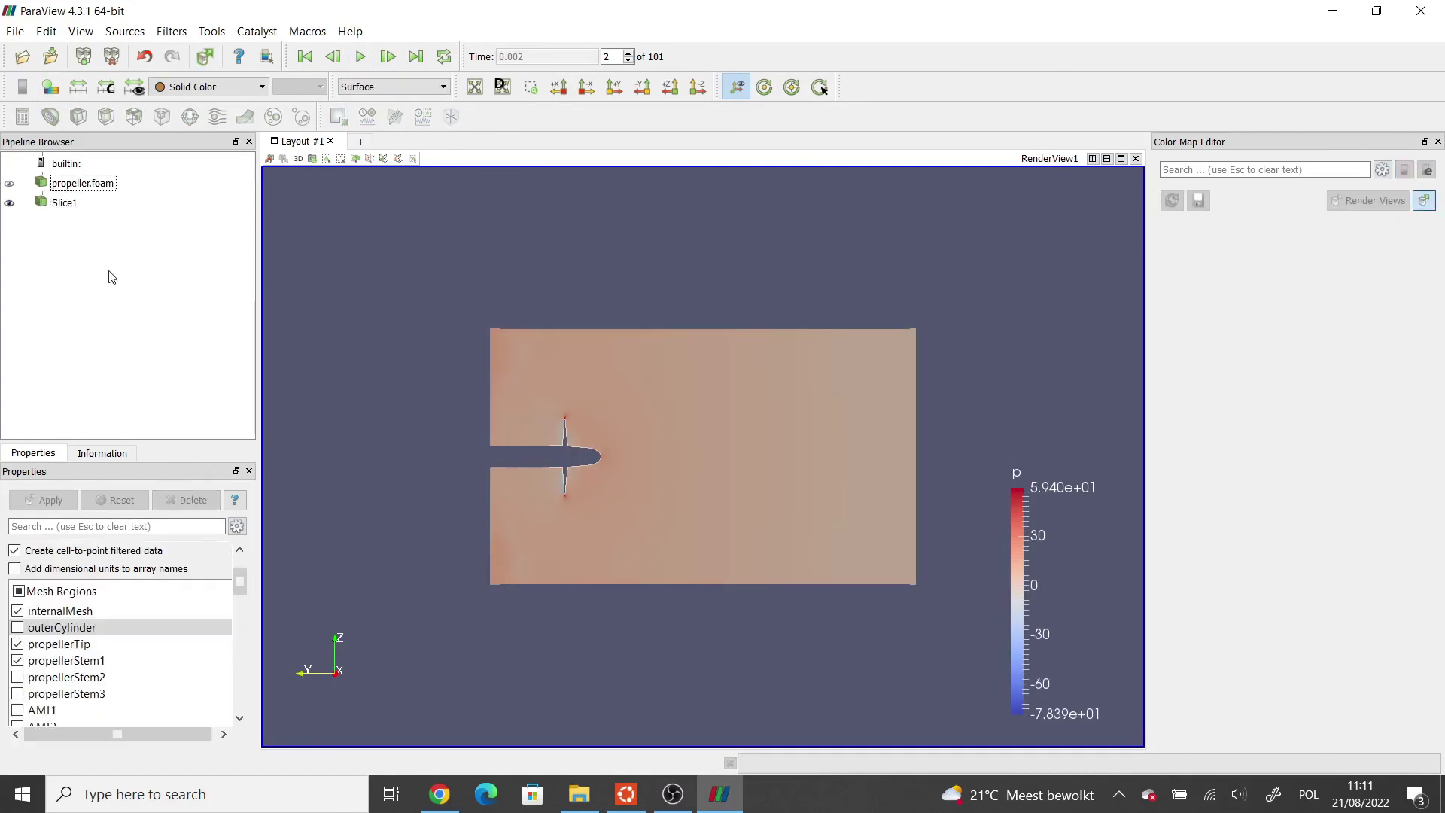
Step: Load propeller.foam a second time with only the propellerTip, propellerStem1, propellerStem2 and propellerStem3 mesh regions
click(22, 56)
scroll(736, 355, down, 10)
double_click(647, 477)
click(17, 644)
click(17, 610)
click(53, 500)
scroll(121, 633, down, 1)
click(17, 616)
click(17, 632)
click(17, 649)
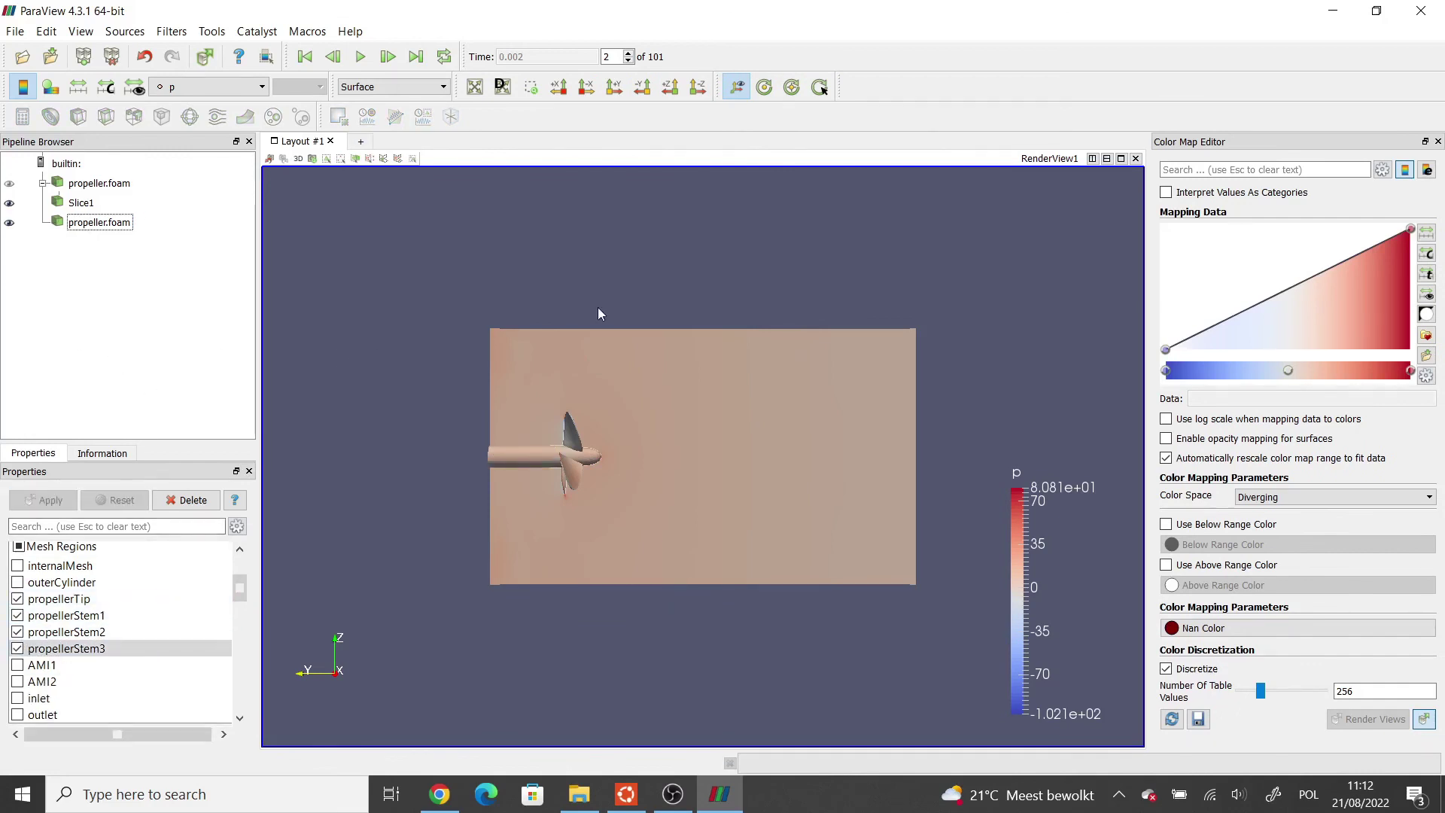
Step: Colour the slice and propeller surfaces by U magnitude and apply a blue-to-red rainbow colour map preset
click(90, 183)
click(81, 203)
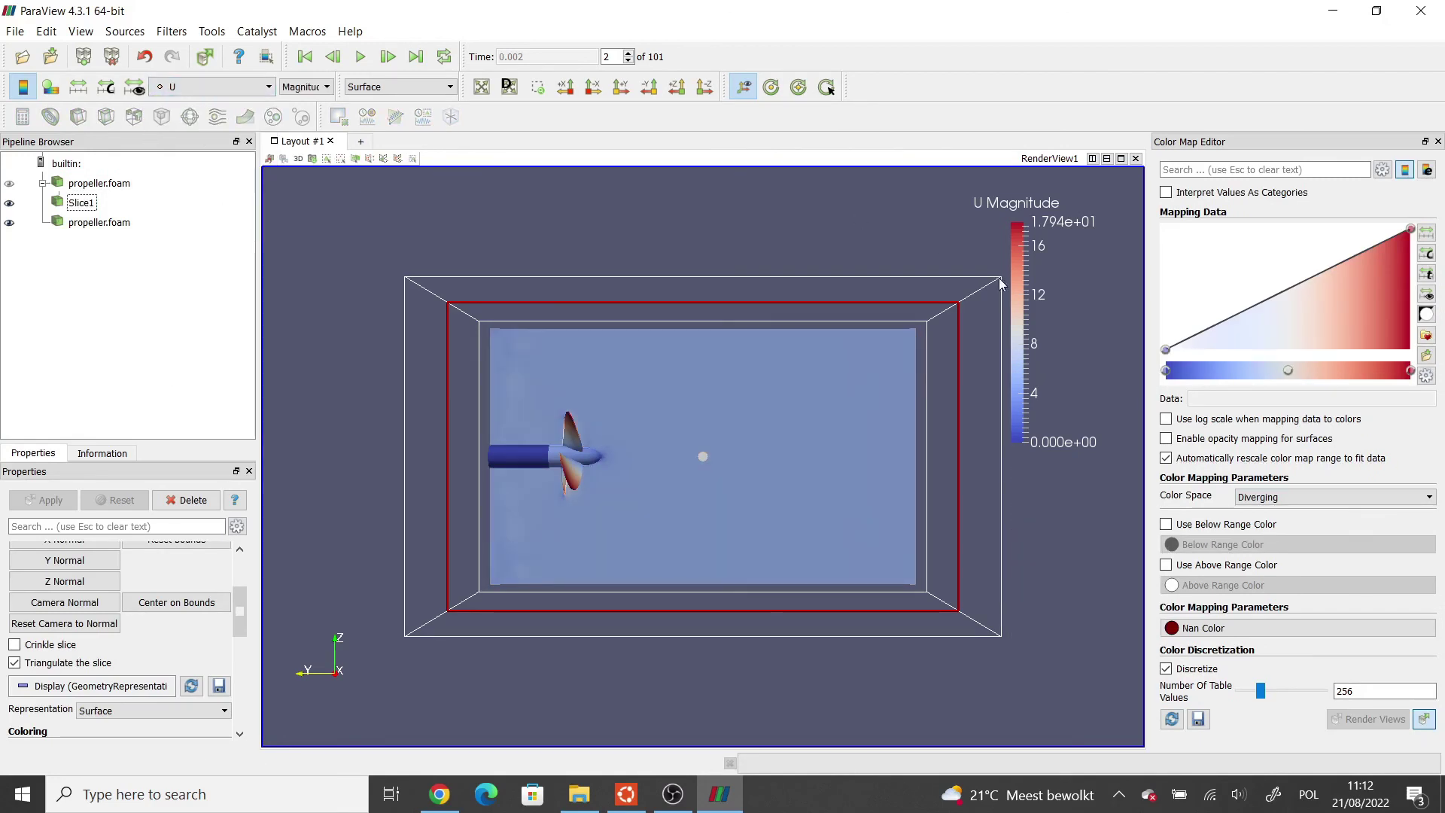
click(1427, 355)
double_click(672, 320)
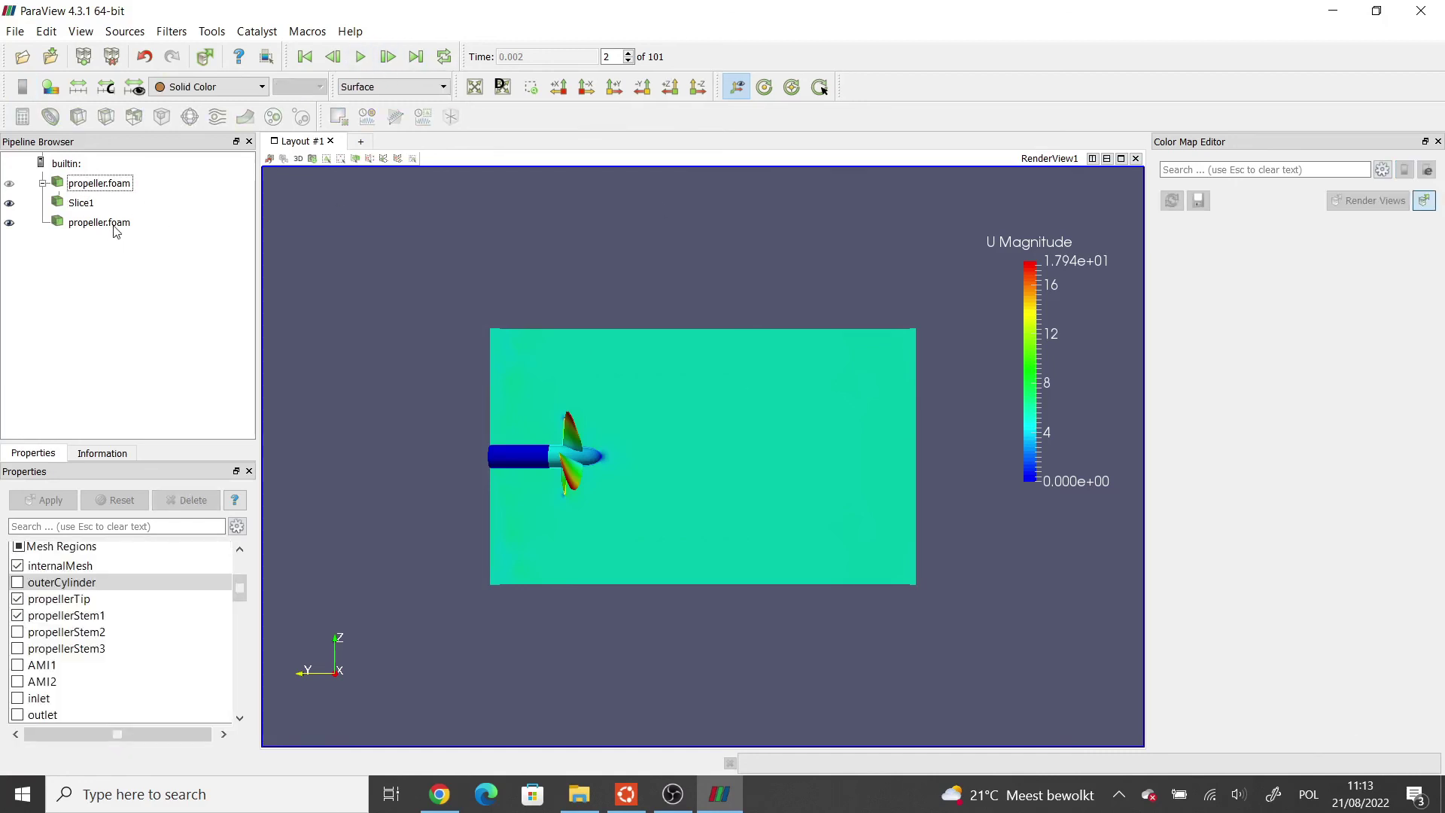
Step: Play the propeller animation briefly, stop it and jump to the last time step
click(113, 224)
click(362, 57)
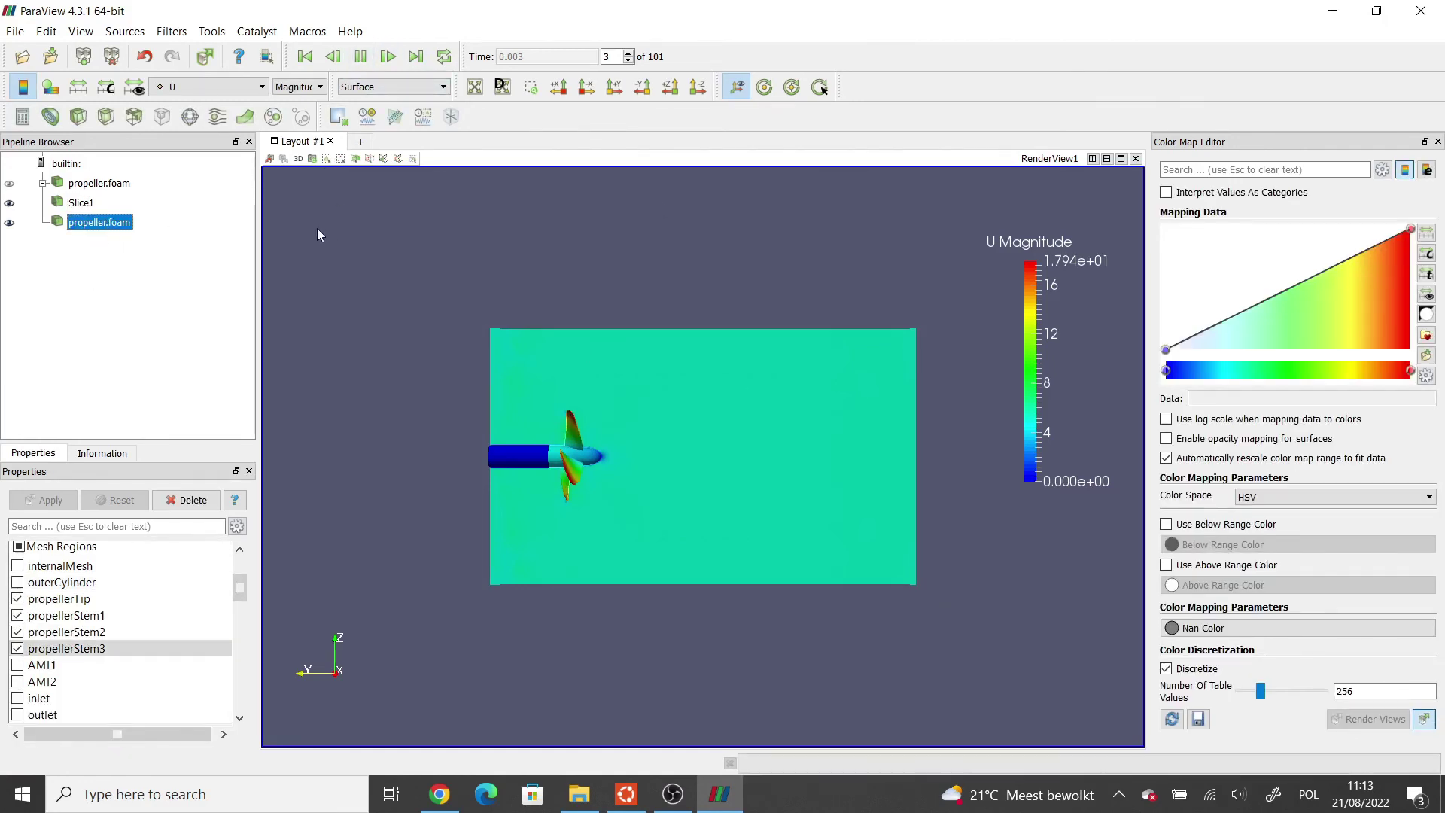
click(363, 60)
click(416, 56)
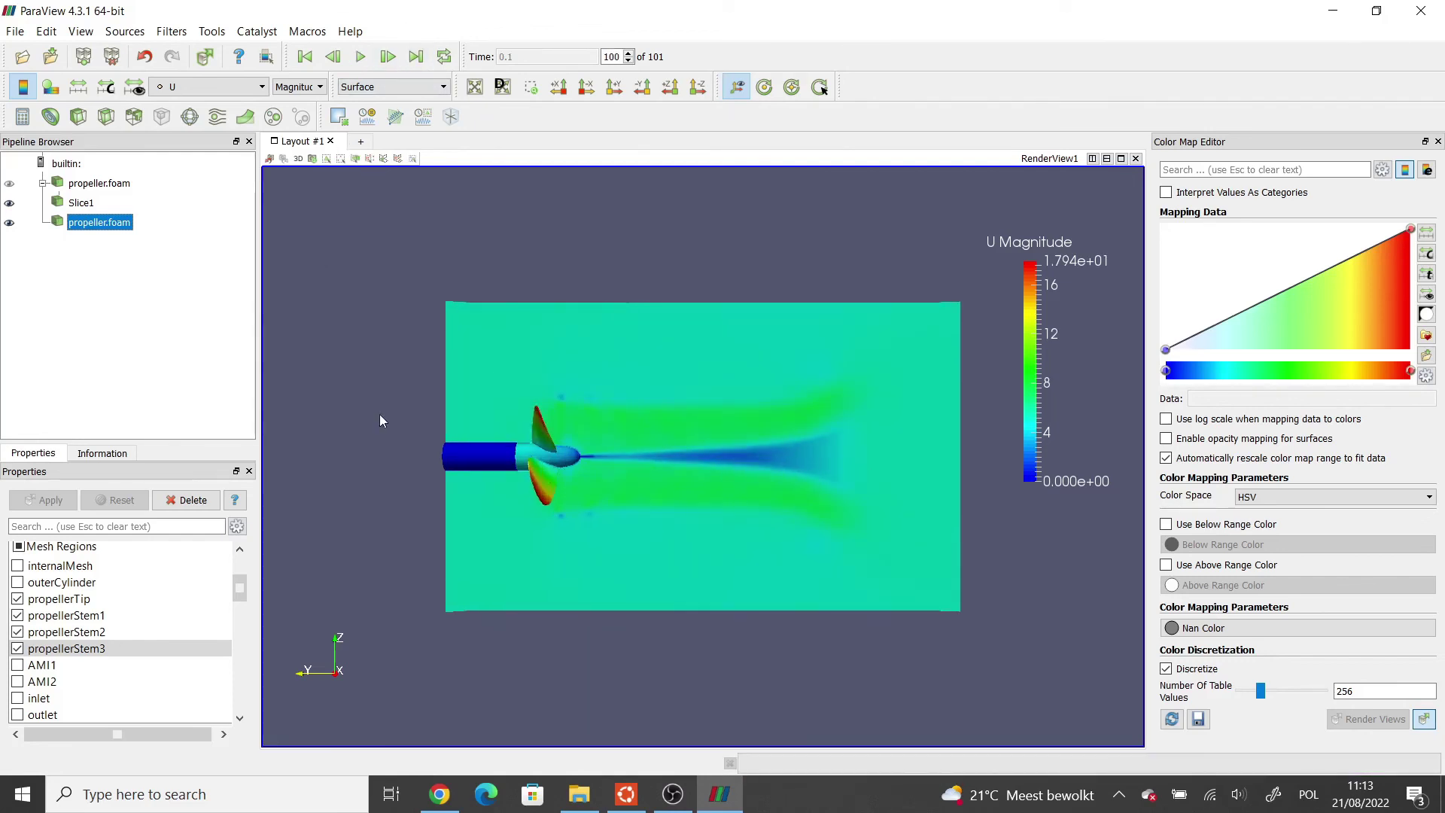